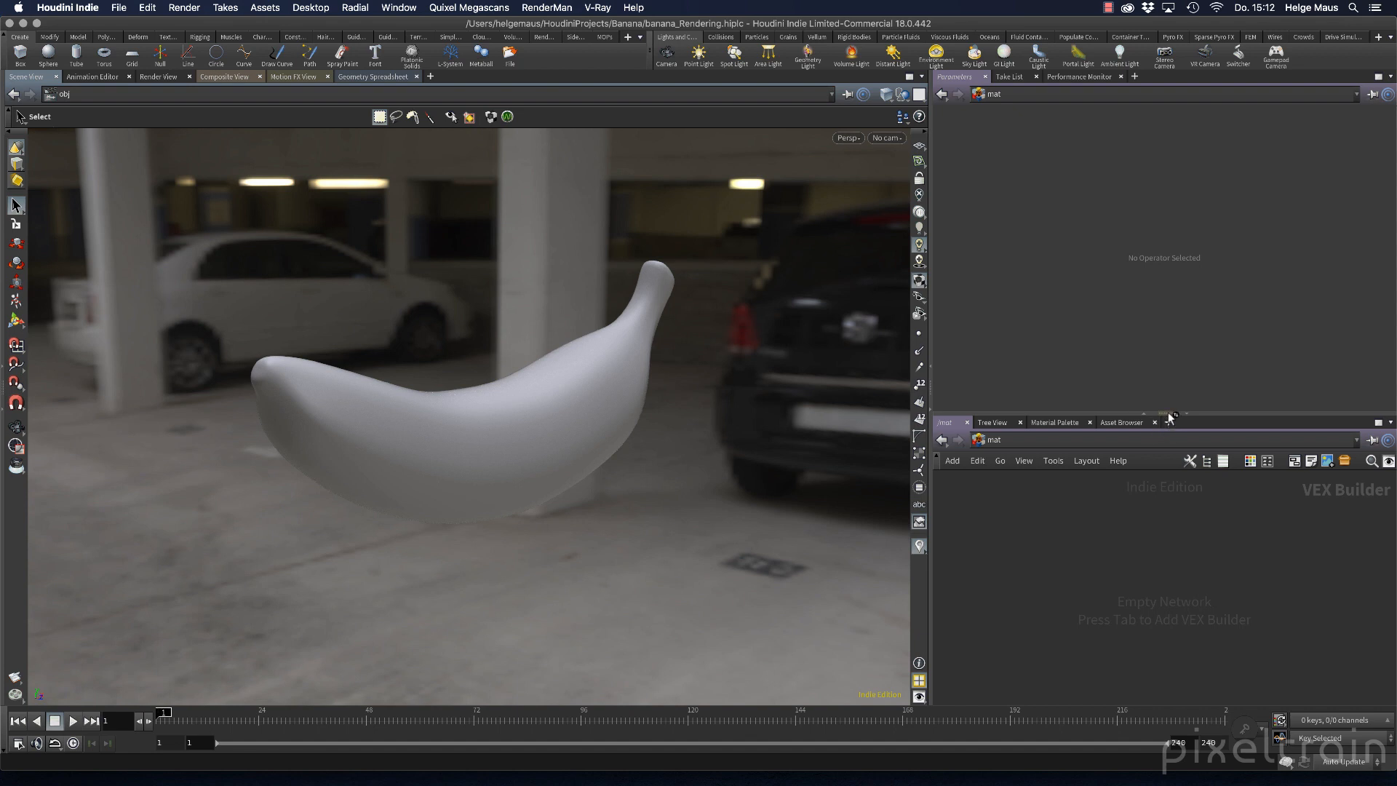
# Arrange the network and parameter panes side by side with the network first, and enlarge them by narrowing the scene view.
pyautogui.click(1169, 417)
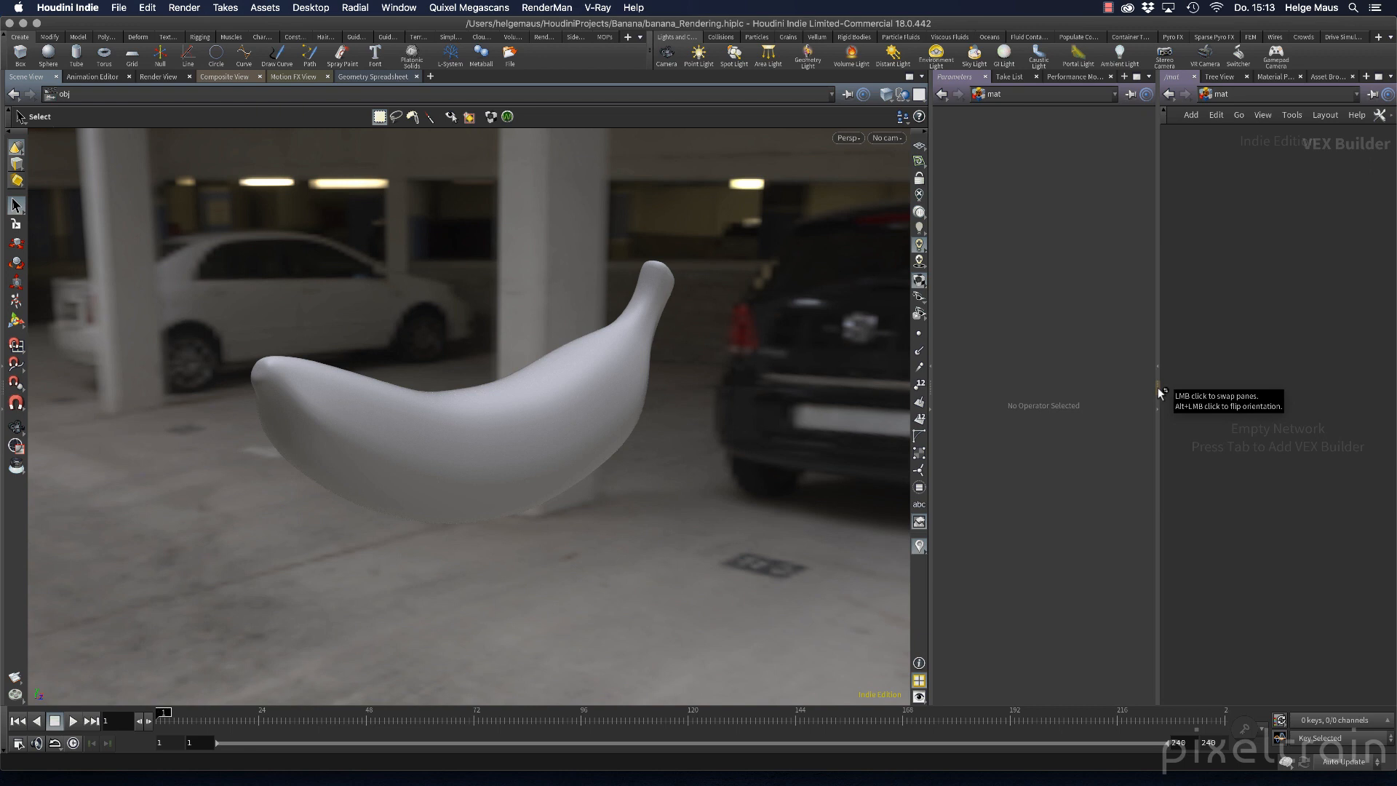
pyautogui.click(1158, 391)
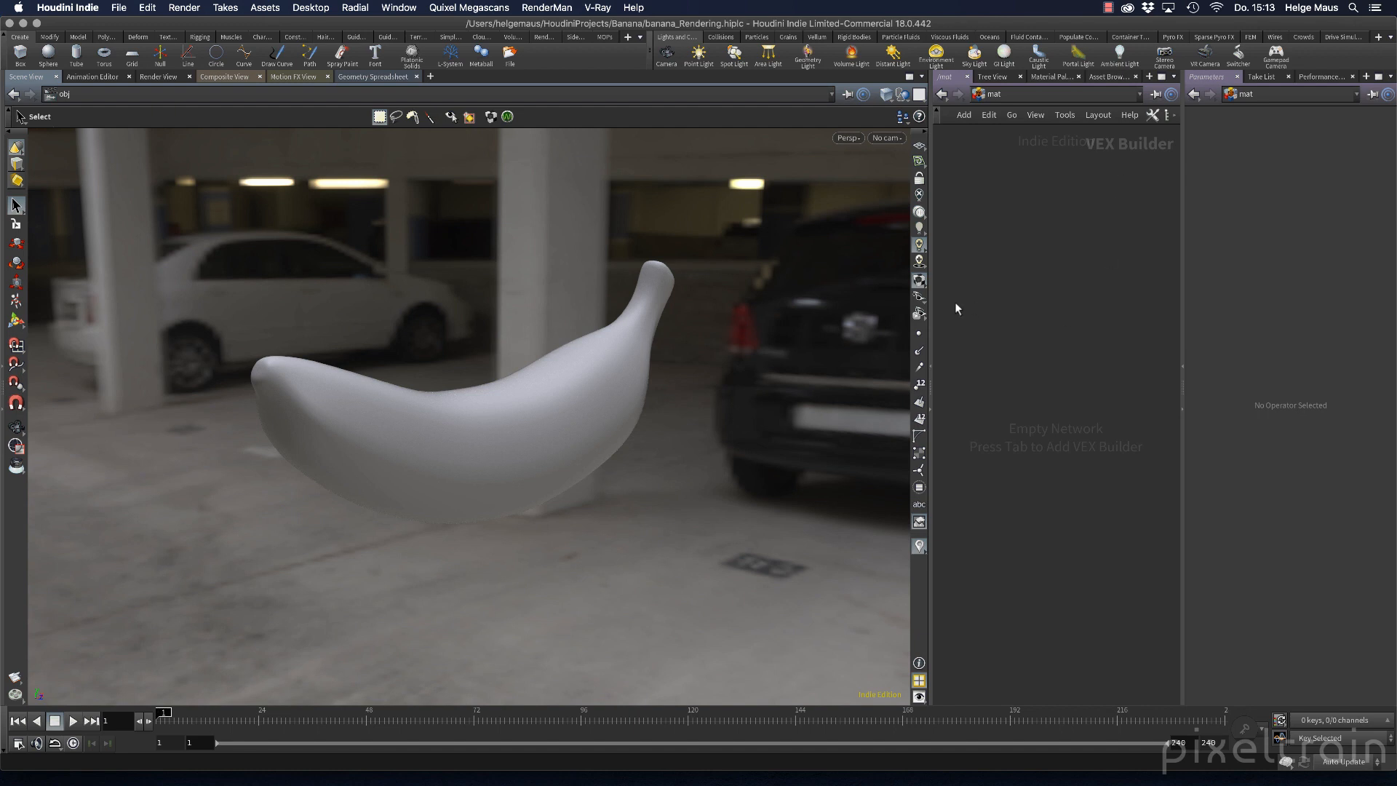
pyautogui.moveTo(932, 295); pyautogui.dragTo(806, 300)
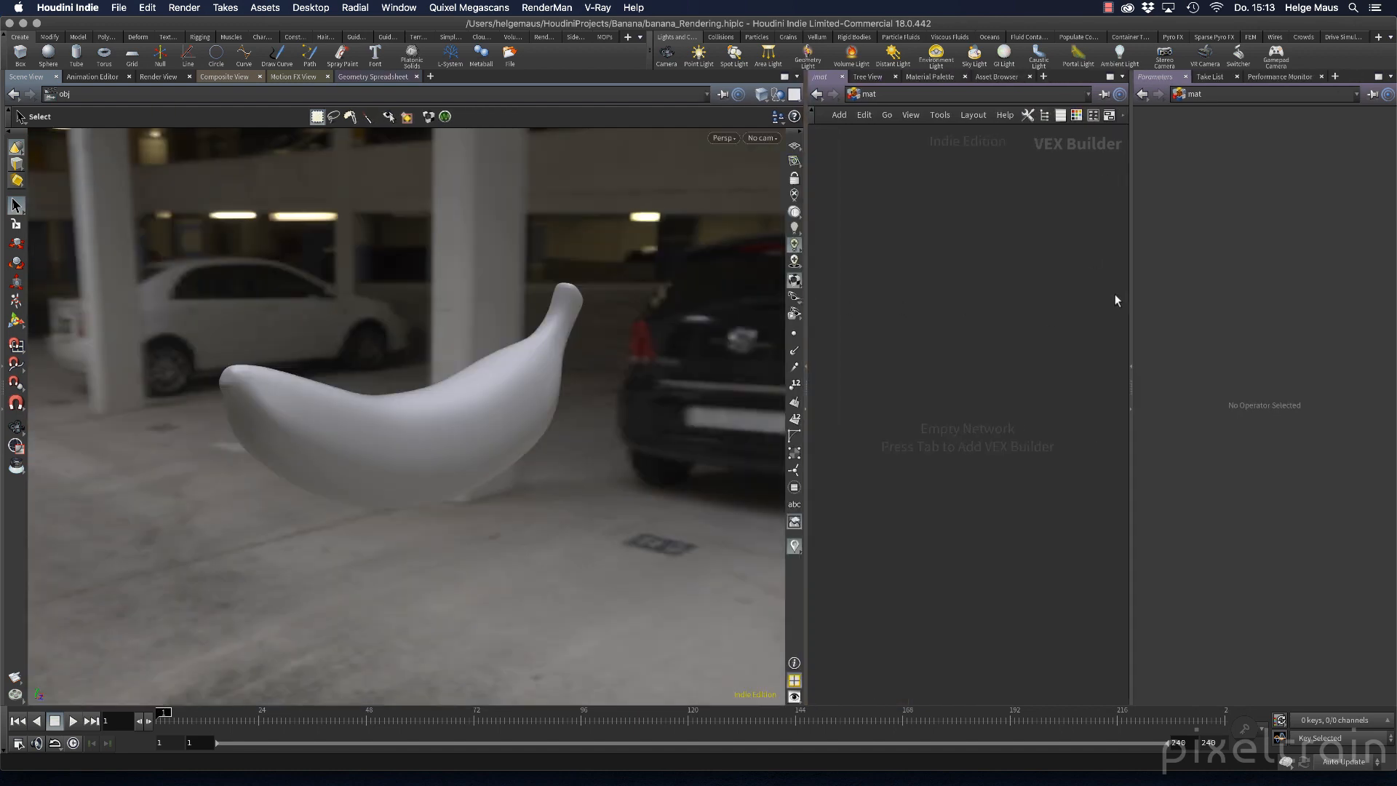
pyautogui.moveTo(1131, 291); pyautogui.dragTo(1160, 291)
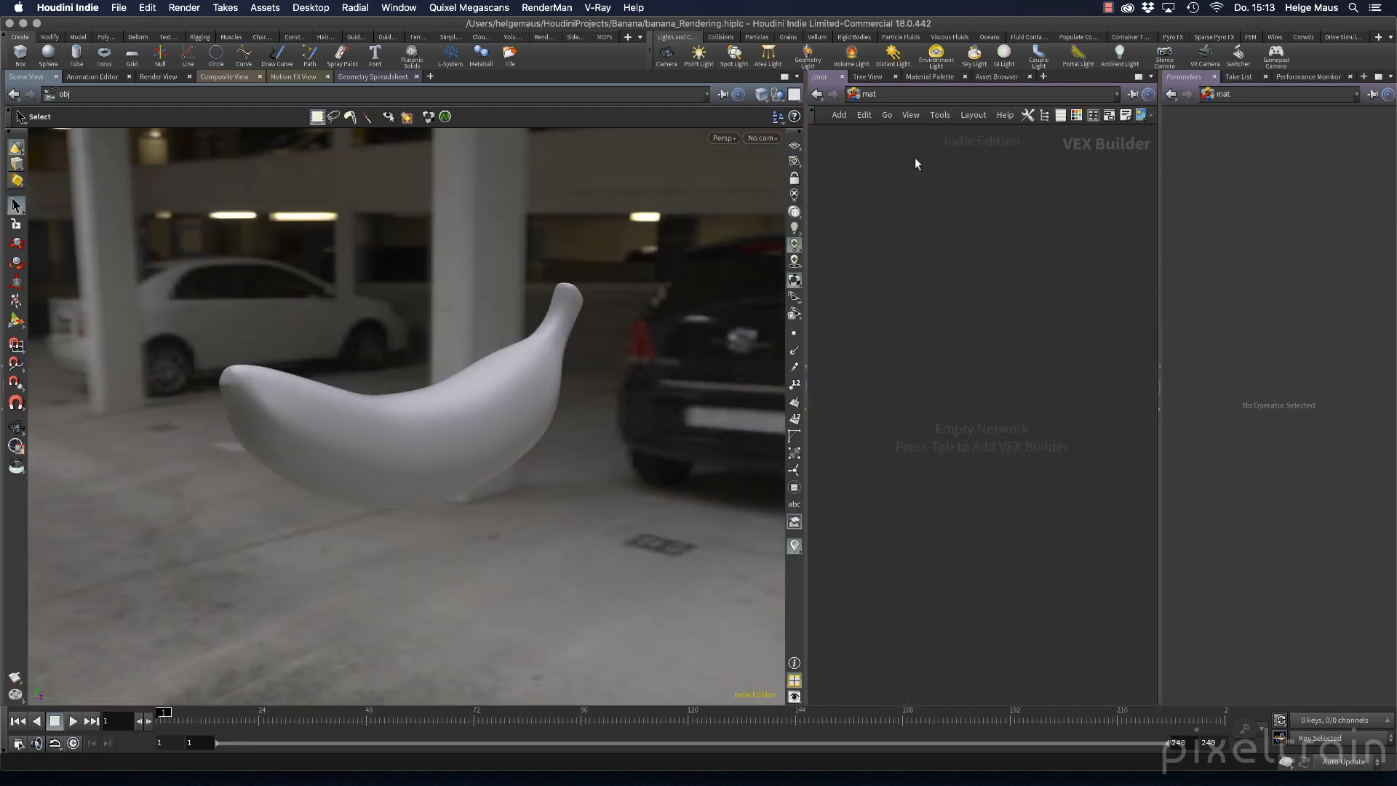
# Add a Principled Shader to the mat network, place it in free space and rename it banana.
pyautogui.press('Tab')
pyautogui.write('prin')
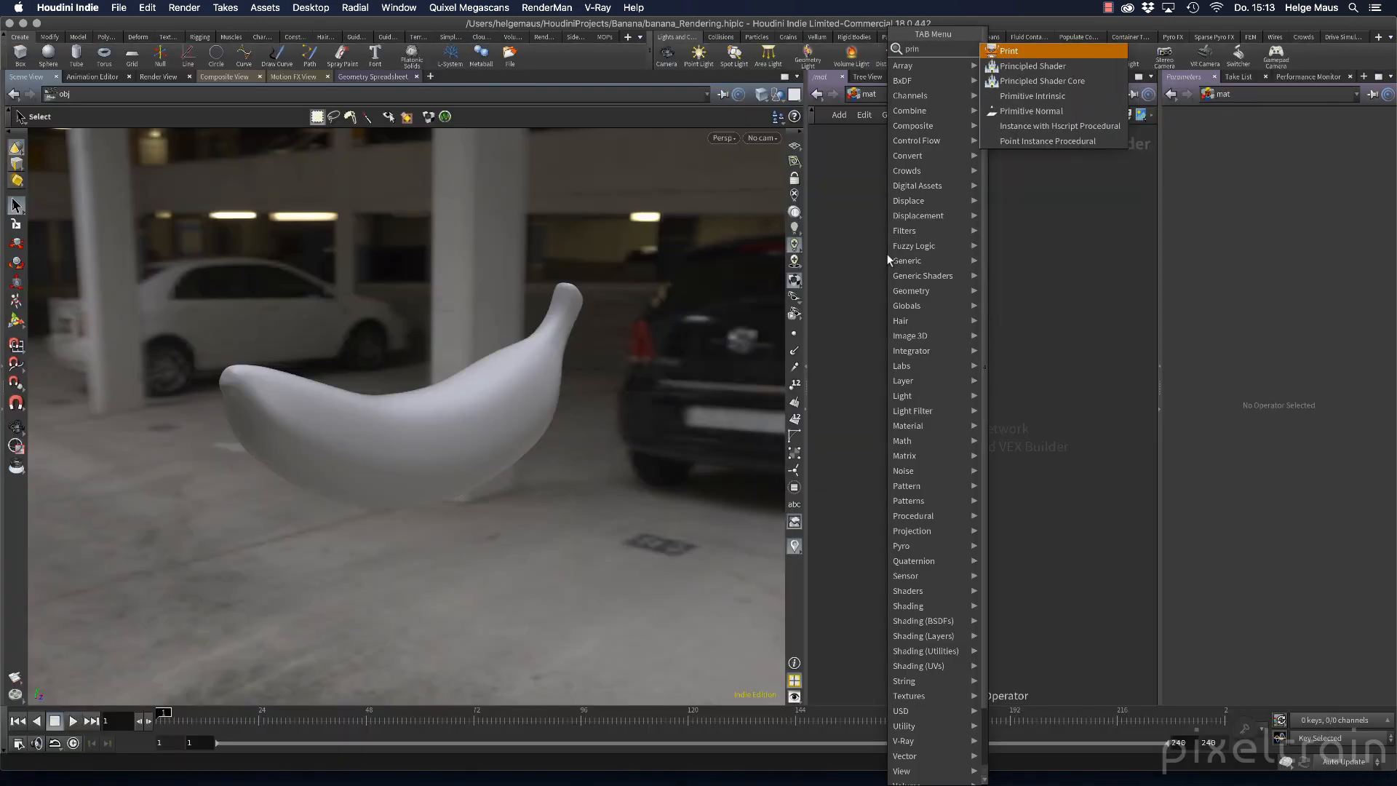
pyautogui.press('Return')
pyautogui.click(888, 255)
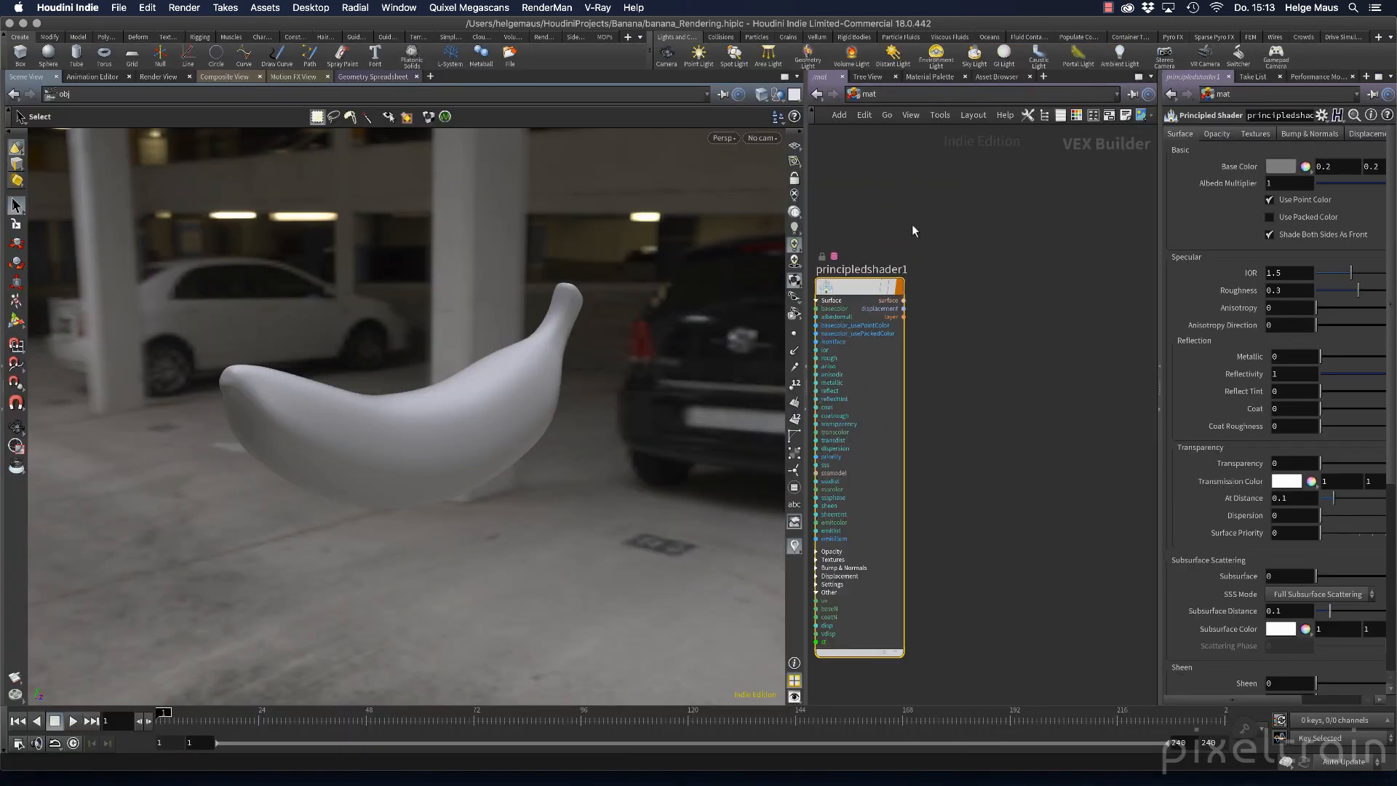
pyautogui.moveTo(863, 284); pyautogui.dragTo(956, 231)
pyautogui.doubleClick(946, 216)
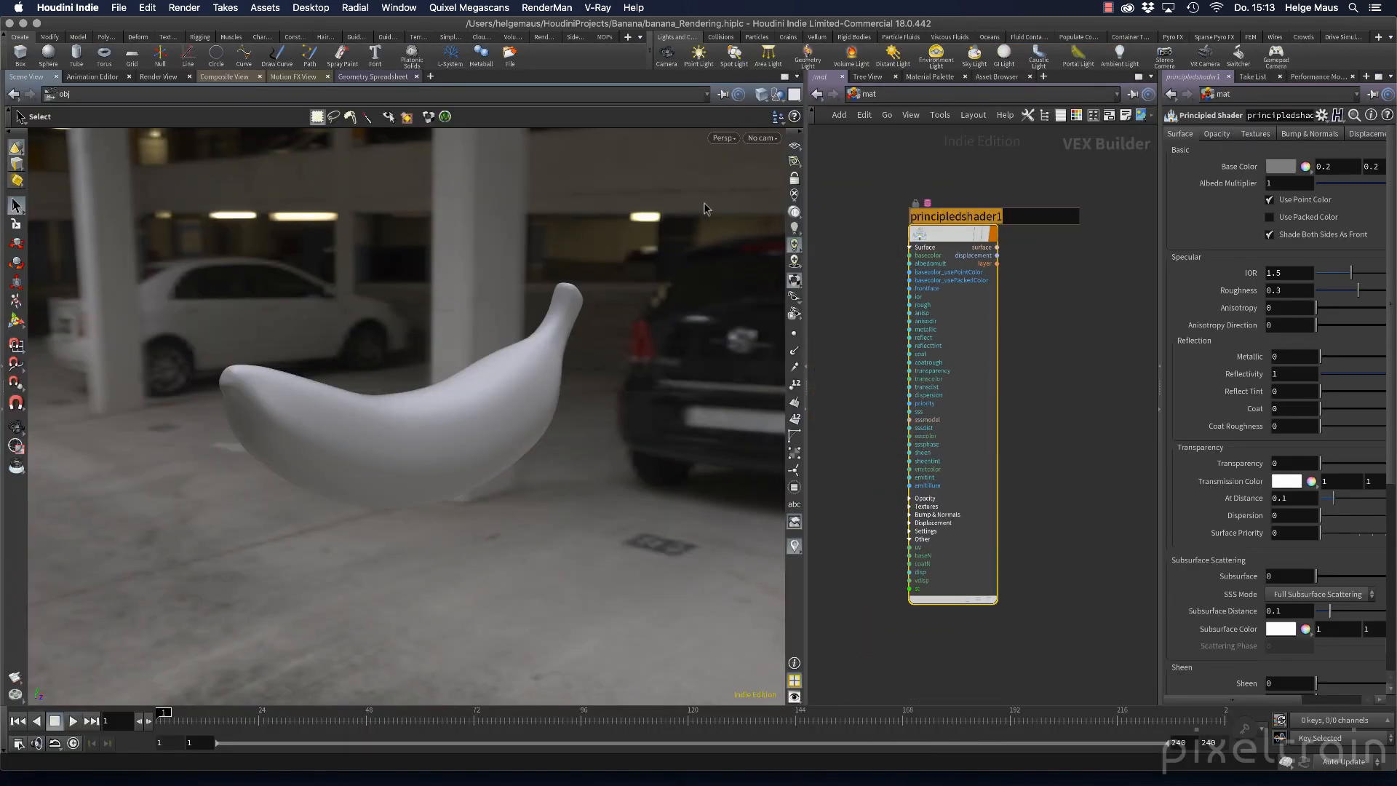
pyautogui.write('banana')
pyautogui.press('Return')
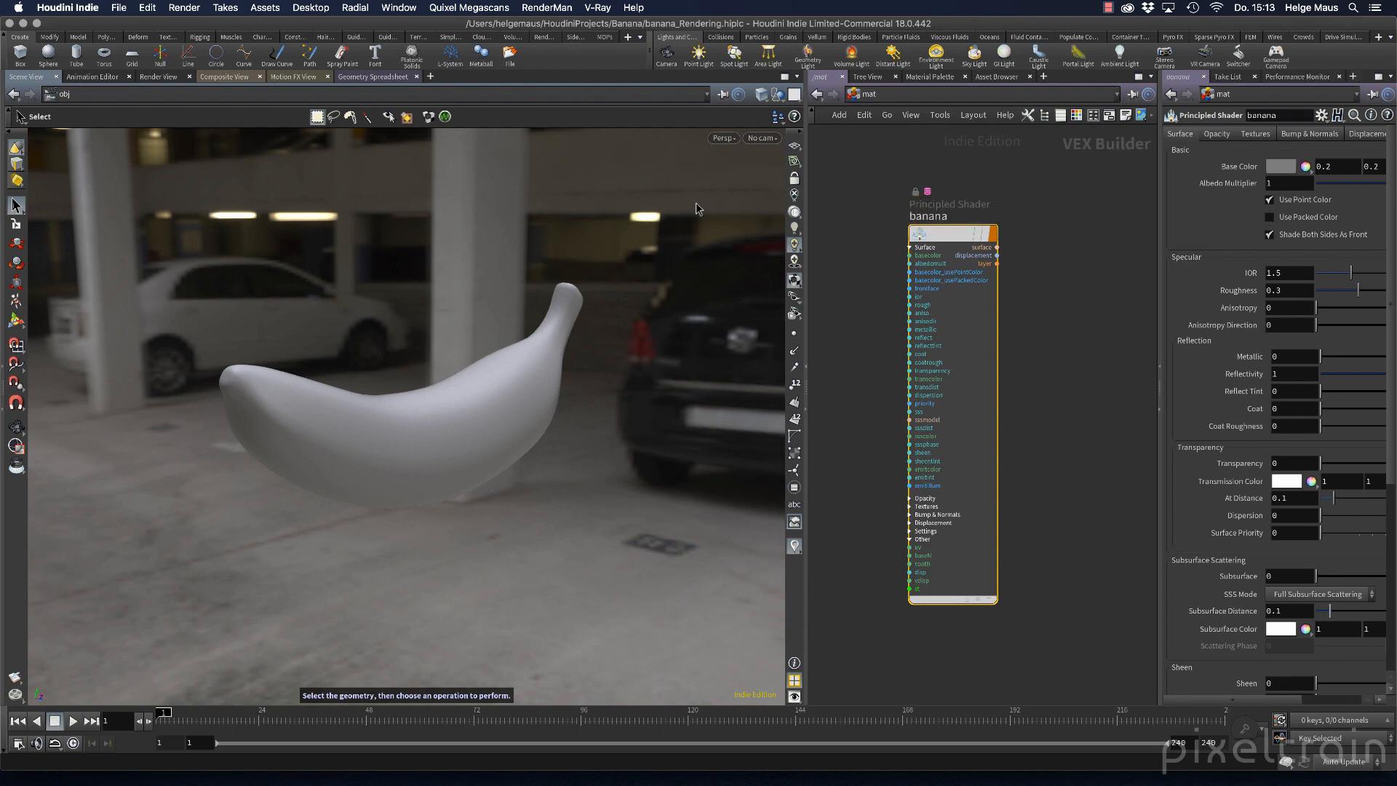
# Assign the banana material to the banana model in the scene view.
pyautogui.moveTo(946, 233); pyautogui.dragTo(469, 399)
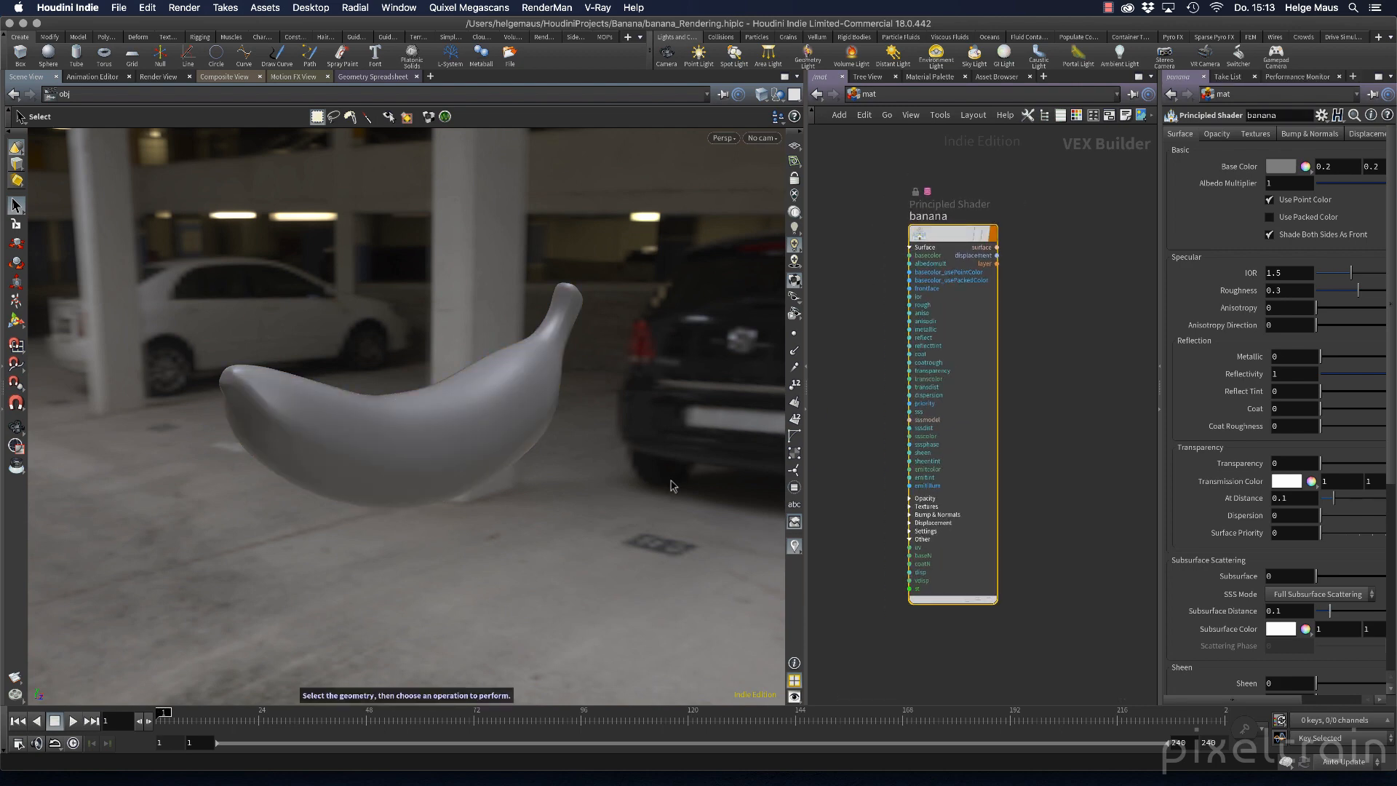
pyautogui.keyDown('alt'); pyautogui.moveTo(484, 474); pyautogui.dragTo(510, 473); pyautogui.keyUp('alt')
pyautogui.press('s')
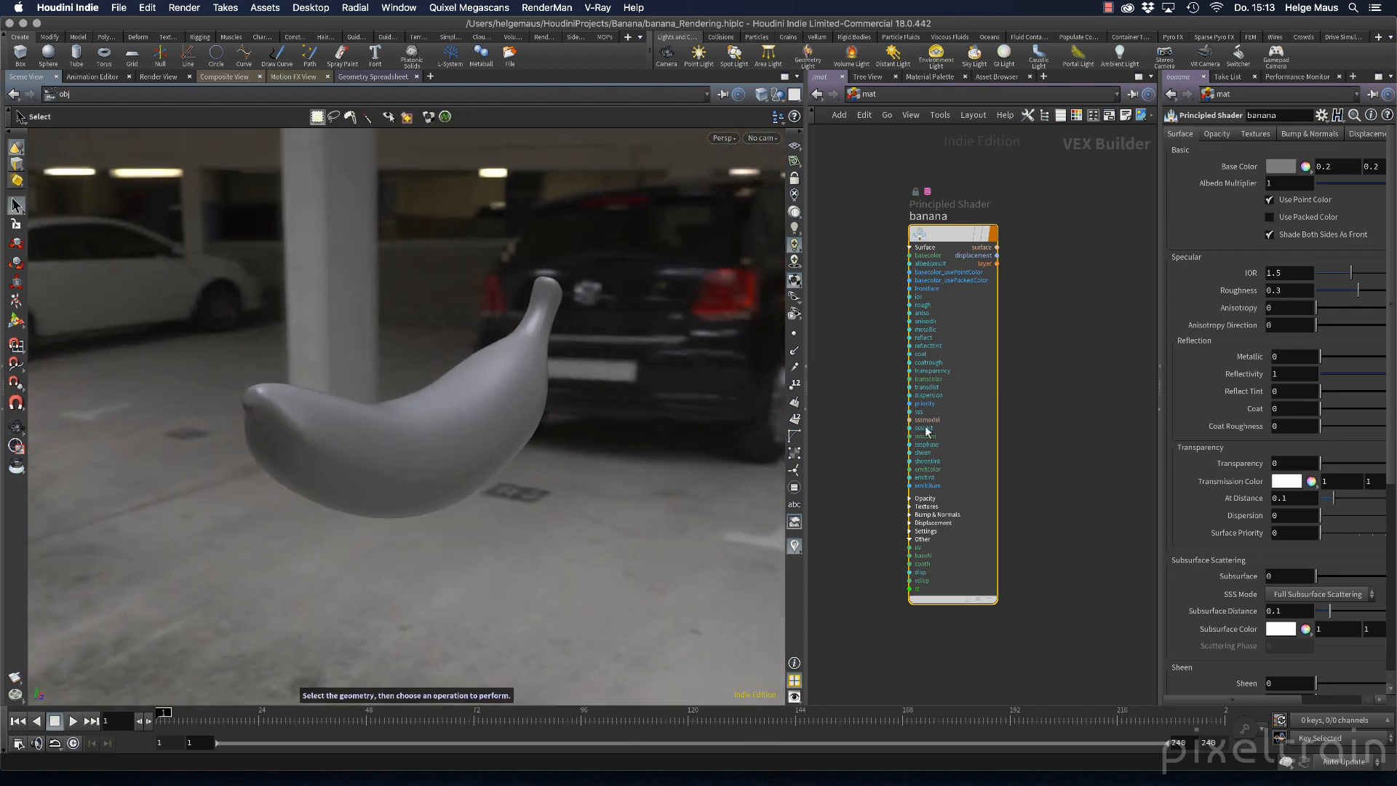
# Widen the parameter pane until the shader's full Surface settings are readable, and look through them.
pyautogui.moveTo(805, 431); pyautogui.dragTo(718, 436)
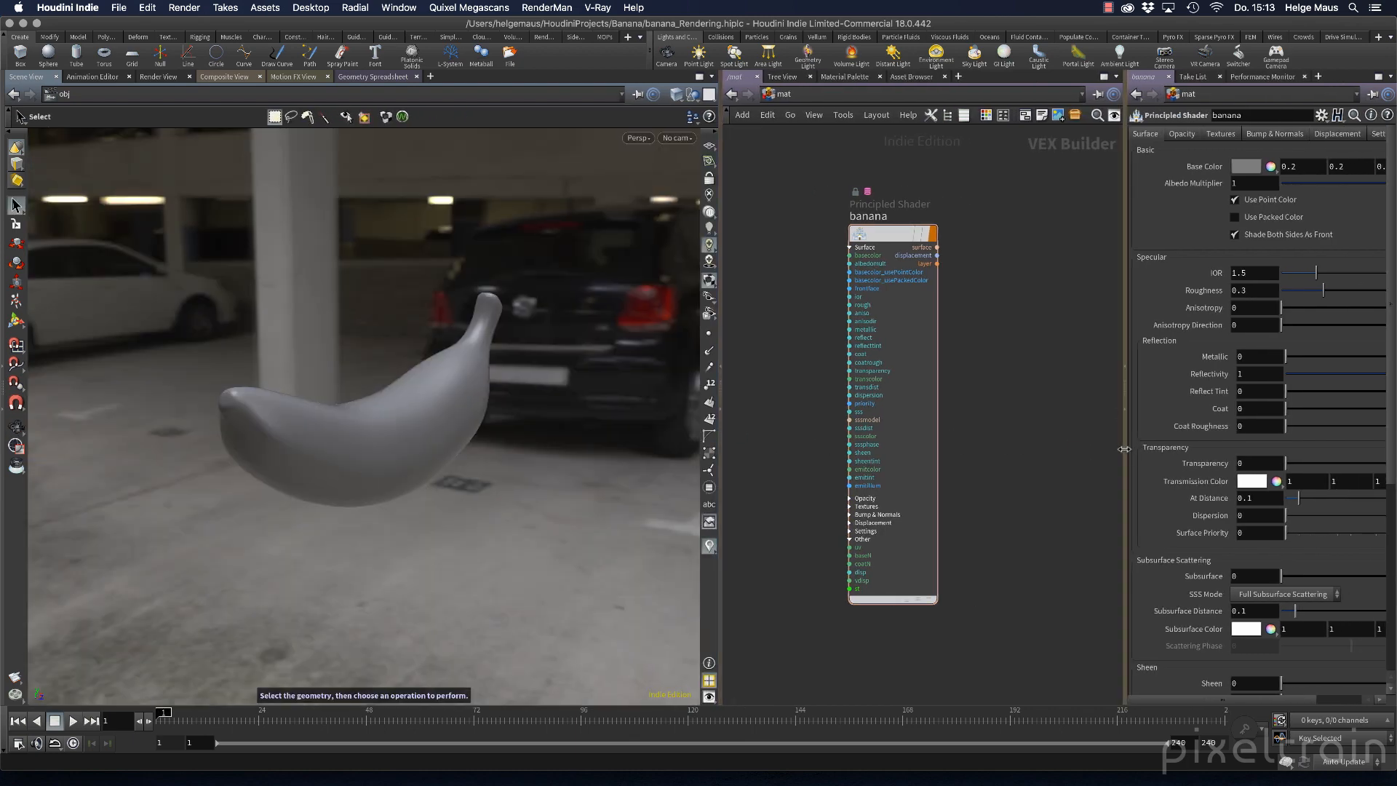
pyautogui.moveTo(1126, 447); pyautogui.dragTo(1017, 447)
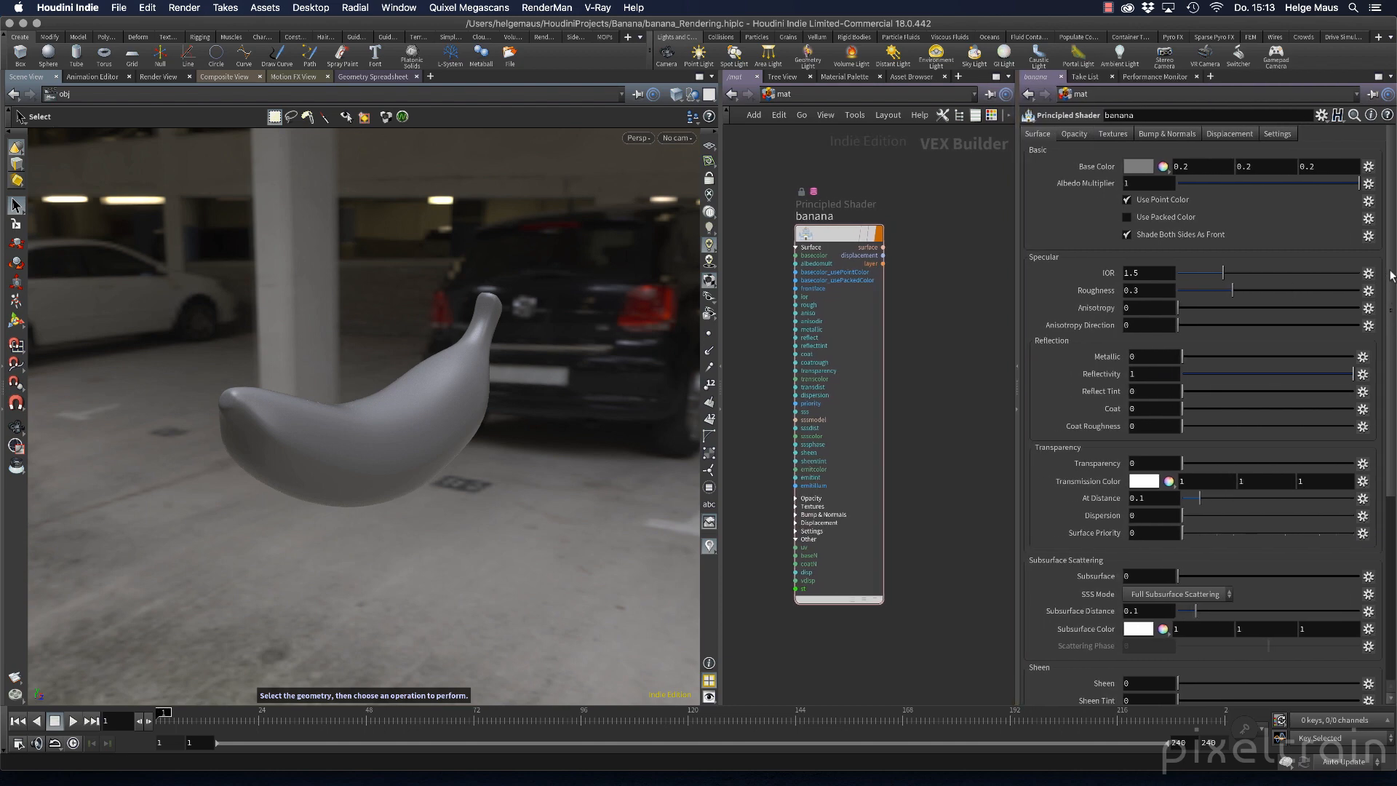
pyautogui.scroll(-5, 1394, 570)
pyautogui.scroll(5, 1394, 570)
# Enable the roughness texture on the banana shader and load Banana_default_roughness.tga from the $JOB/tex folder.
pyautogui.click(1117, 134)
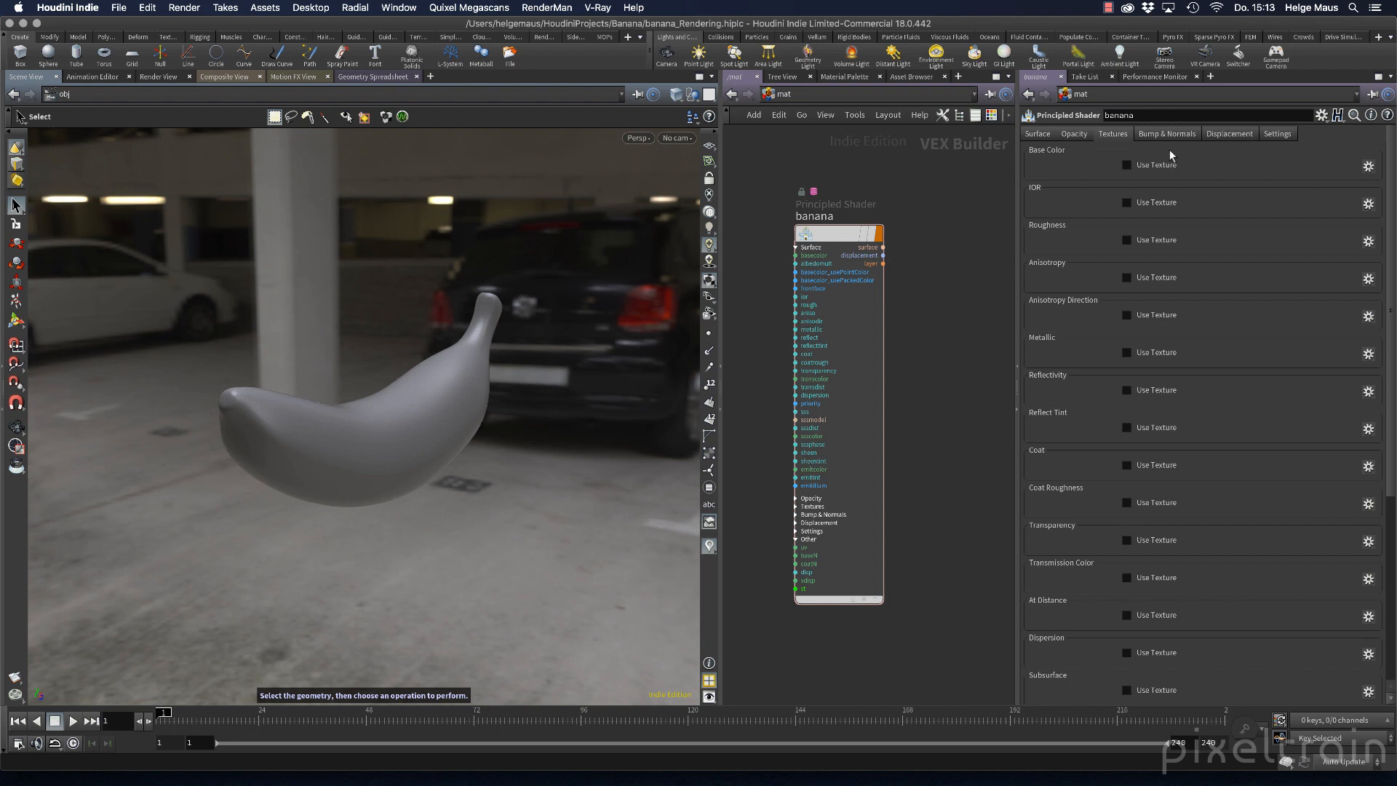
pyautogui.click(1127, 240)
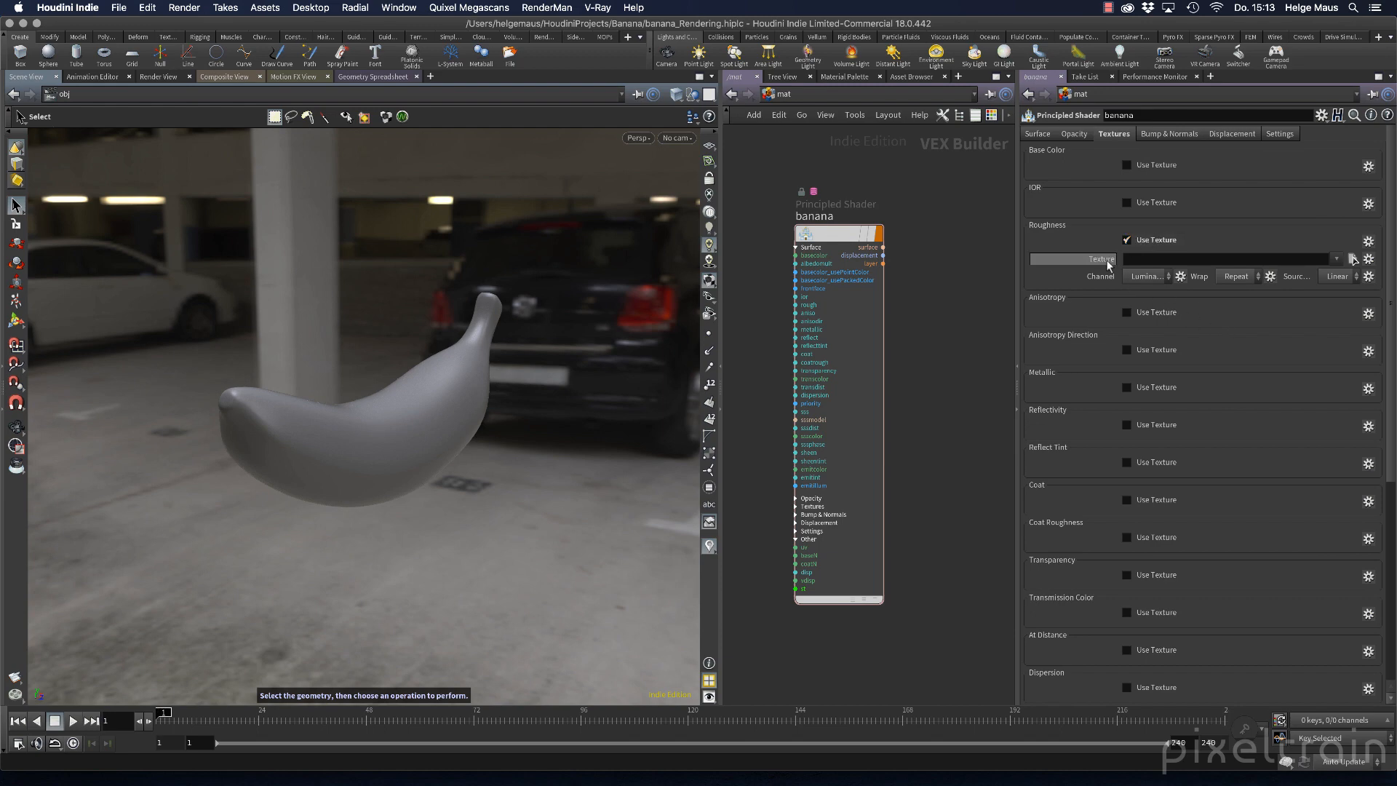
pyautogui.click(1353, 260)
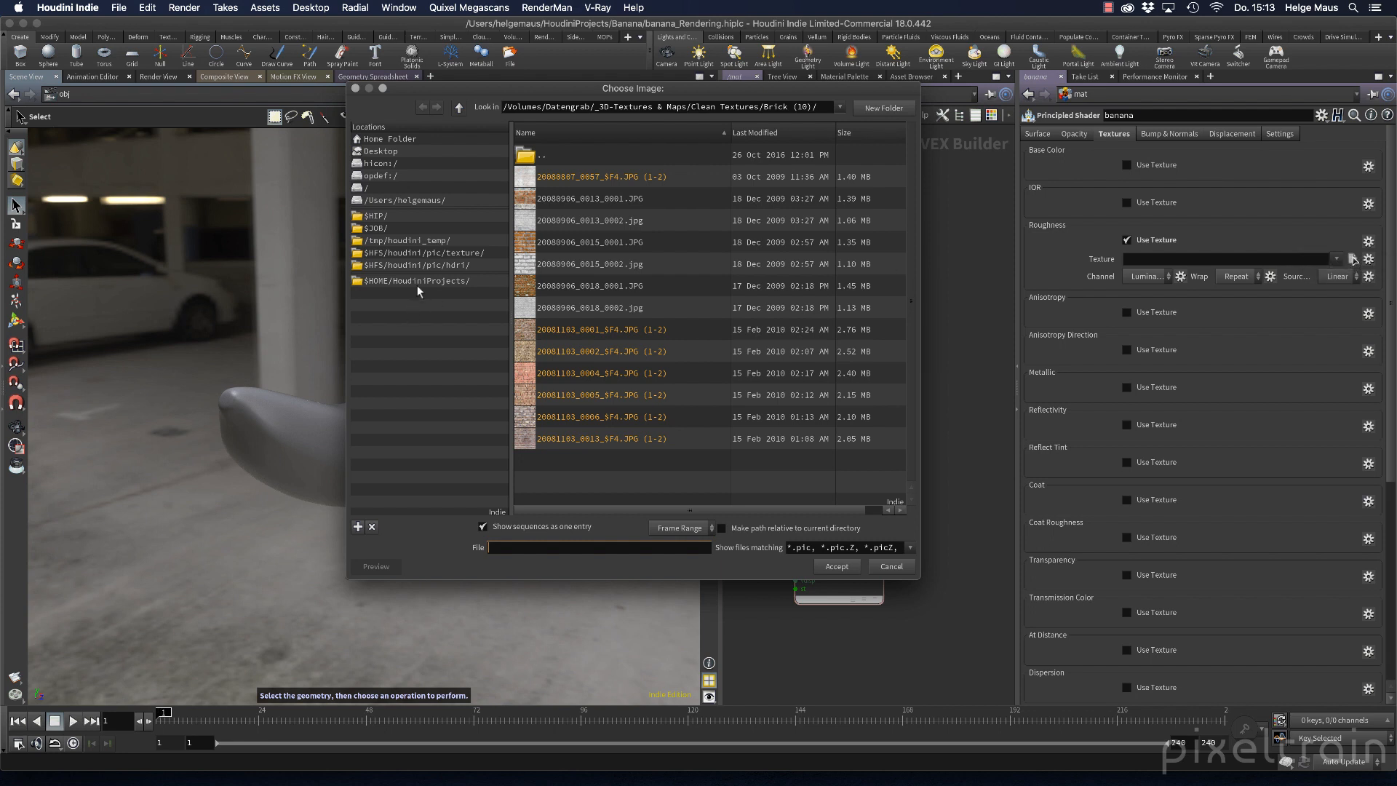
pyautogui.click(374, 230)
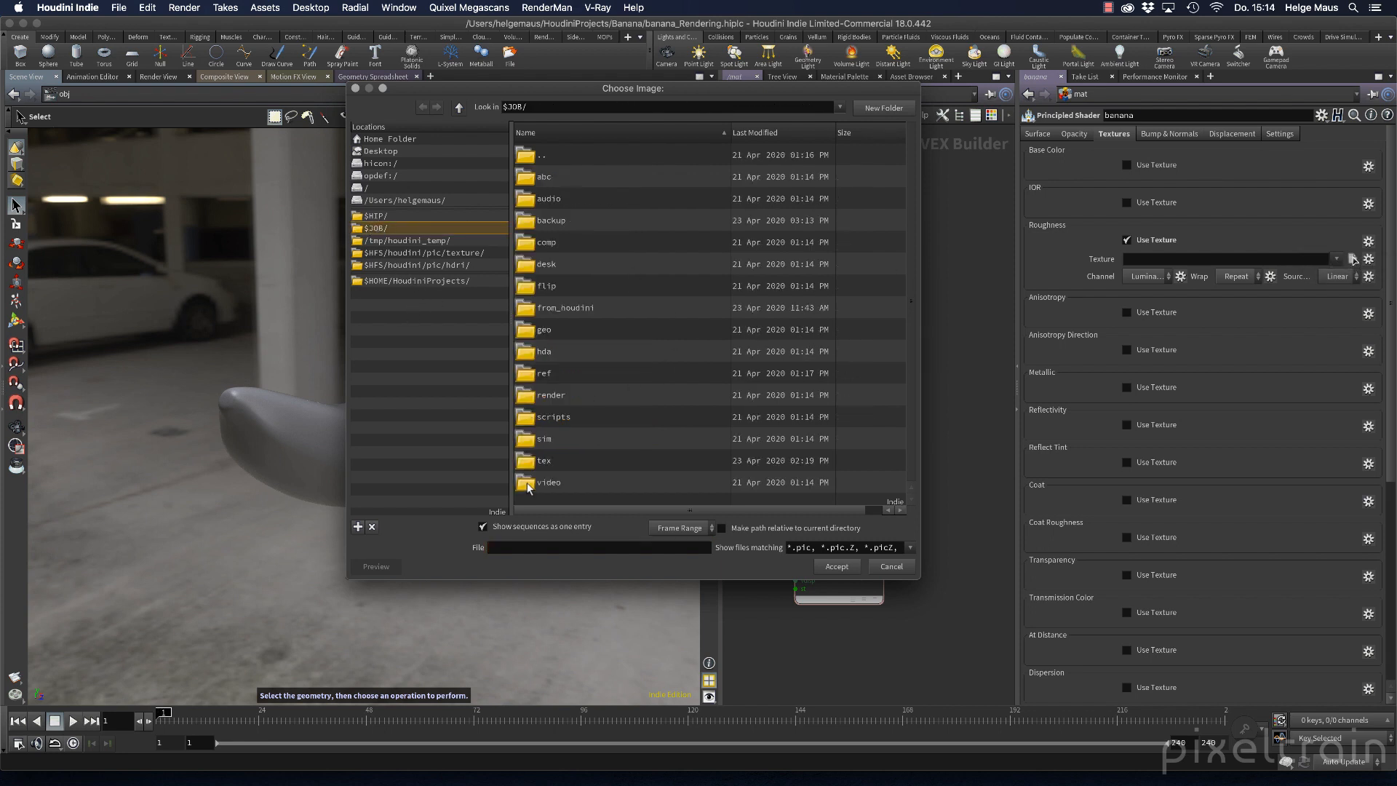
pyautogui.doubleClick(530, 461)
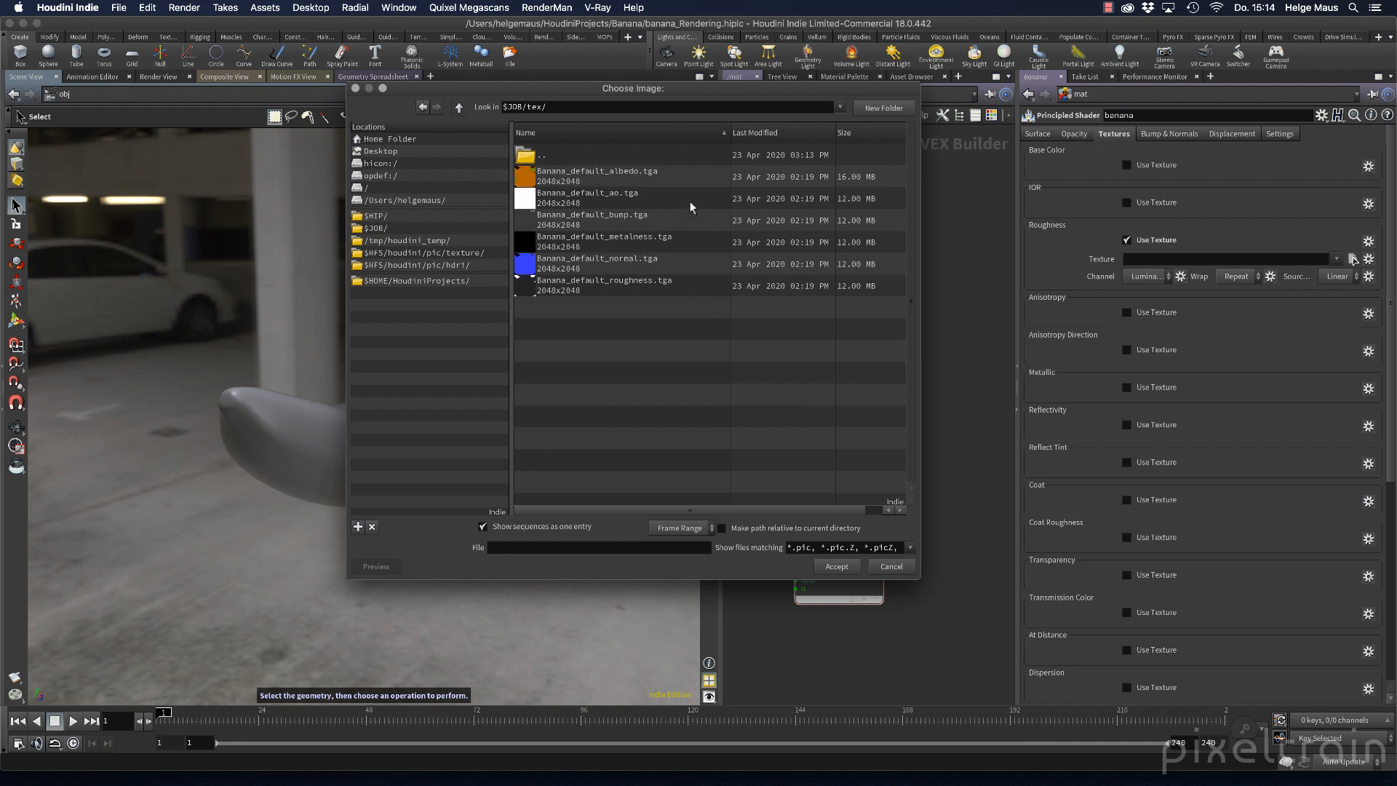
pyautogui.click(543, 289)
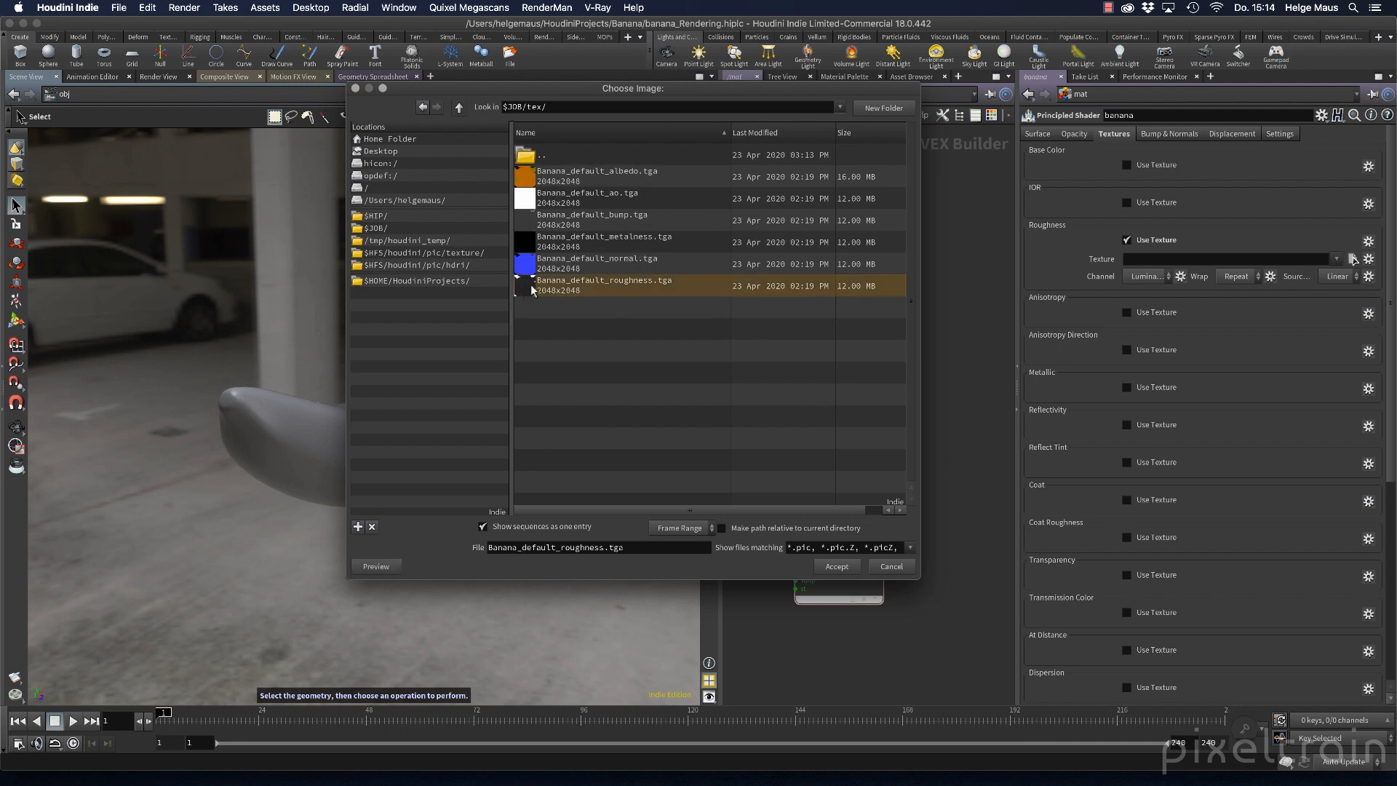
pyautogui.click(837, 566)
pyautogui.press('Escape')
pyautogui.moveTo(327, 436); pyautogui.dragTo(412, 437)
pyautogui.press('s')
pyautogui.press('Escape')
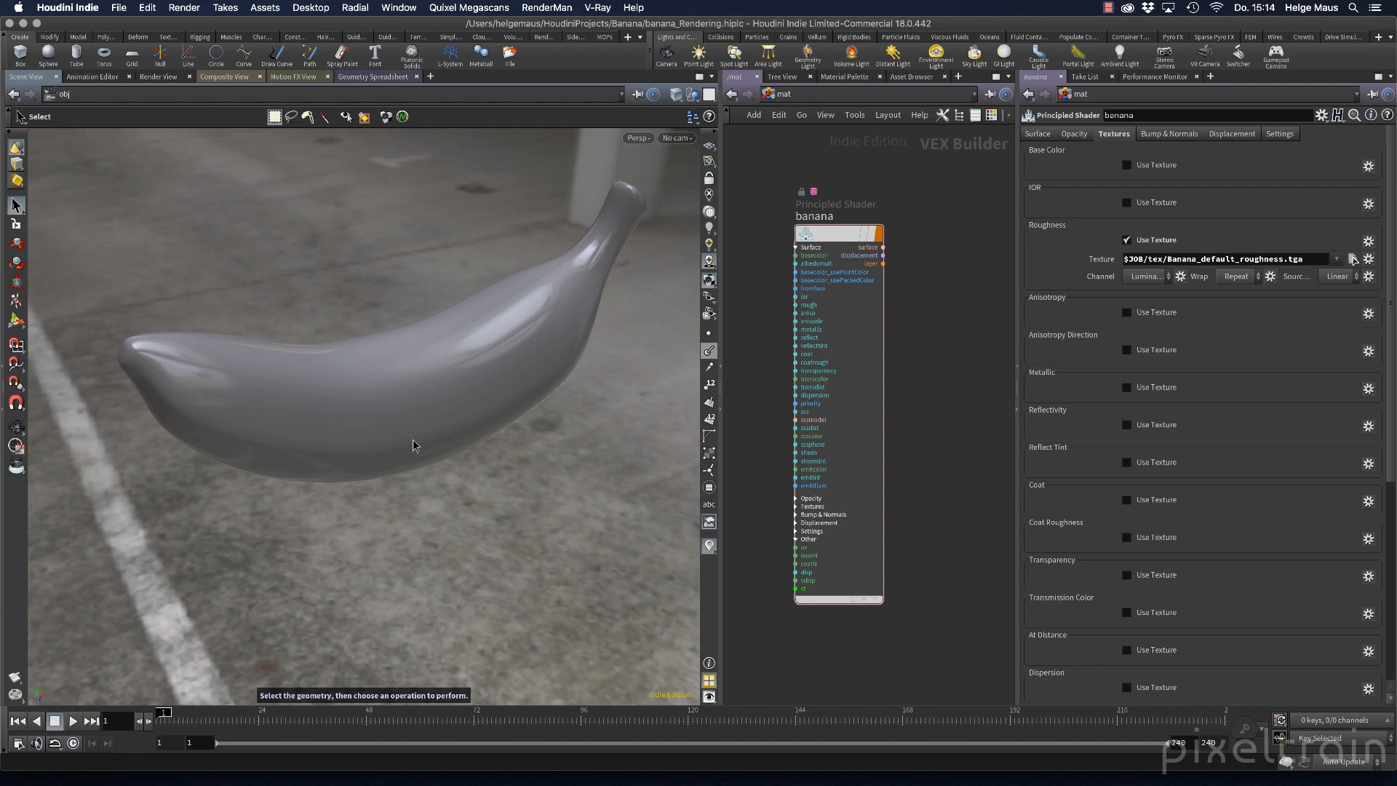
# Enable the metallic texture and load Banana_default_metalness.tga.
pyautogui.click(1127, 387)
pyautogui.click(1354, 406)
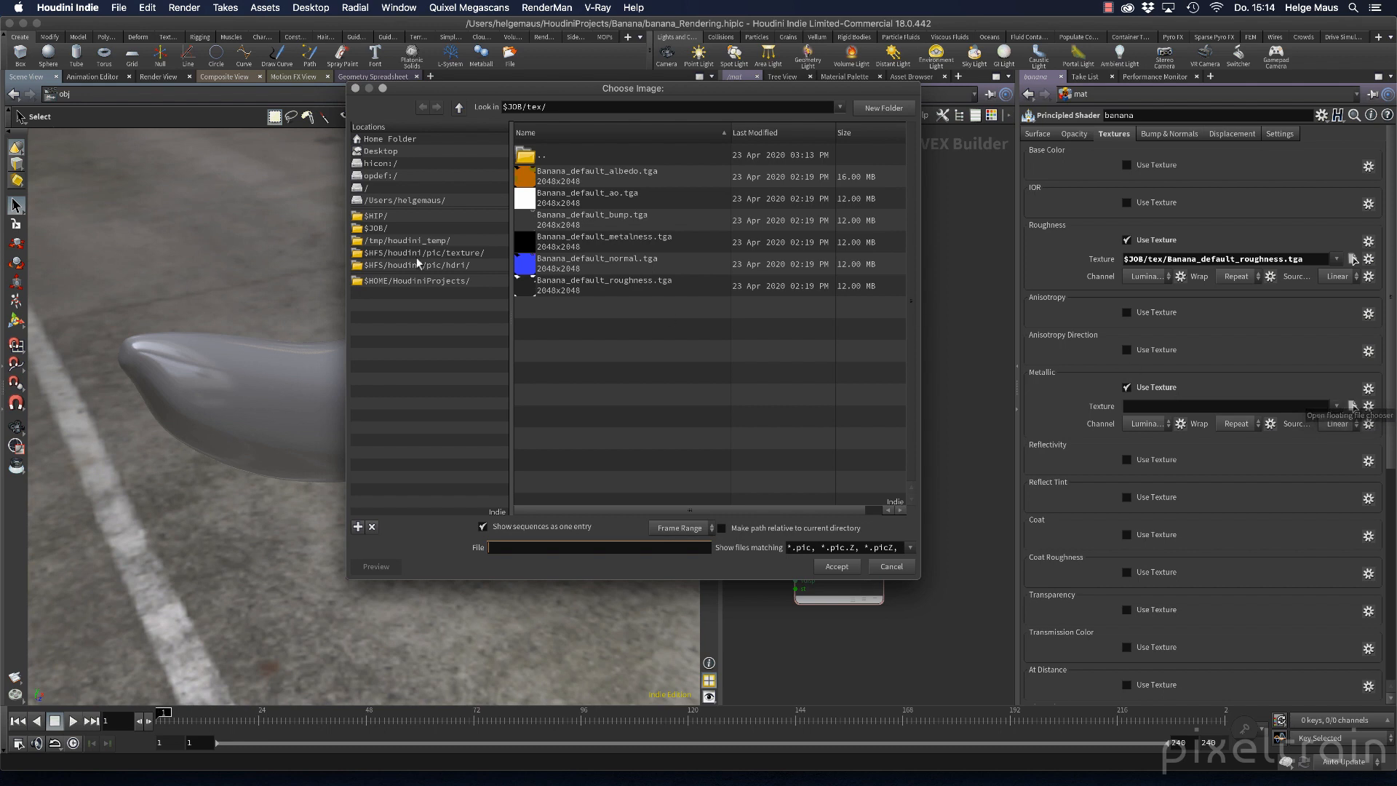
pyautogui.click(569, 240)
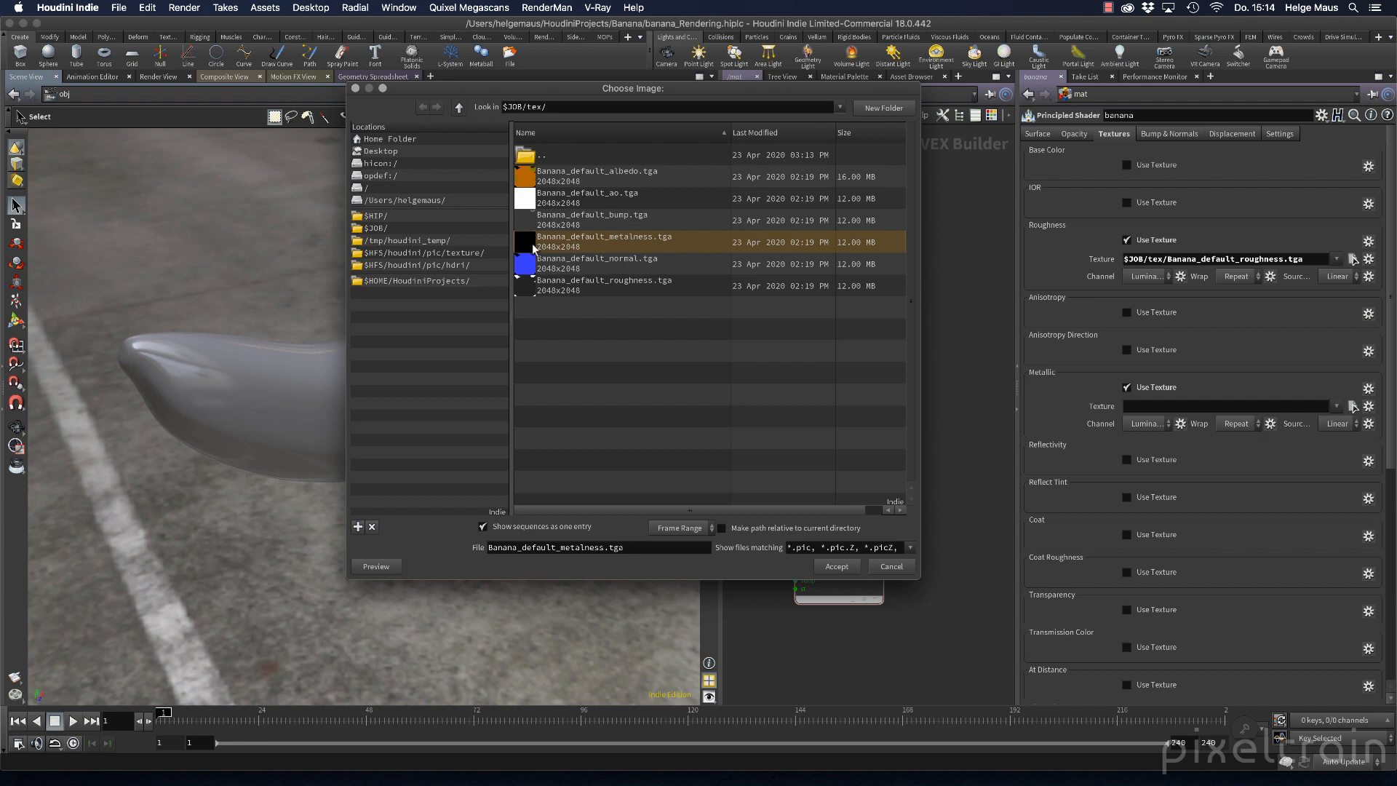
pyautogui.click(839, 567)
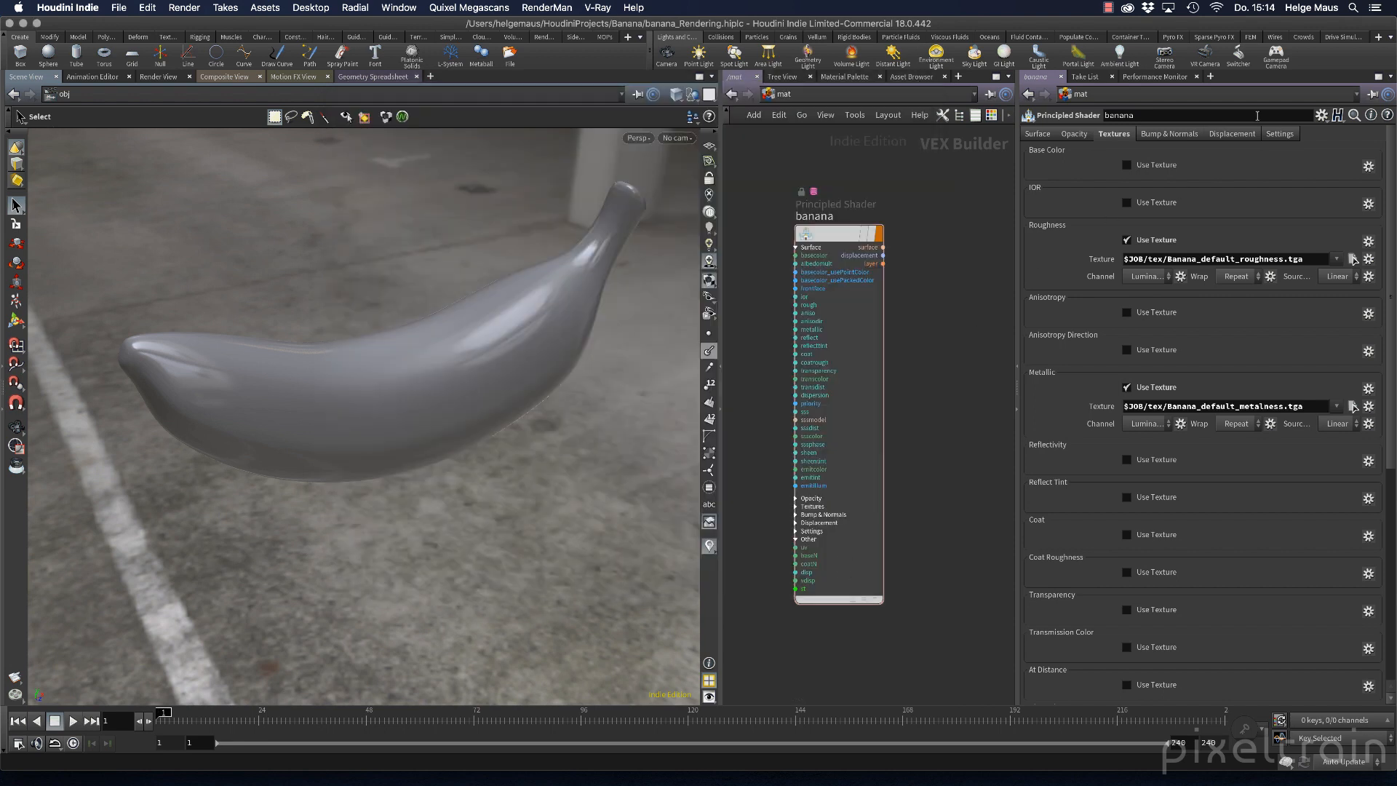
# Enable the shader's base bump and normal mapping with the texture type set to Normal.
pyautogui.click(1171, 135)
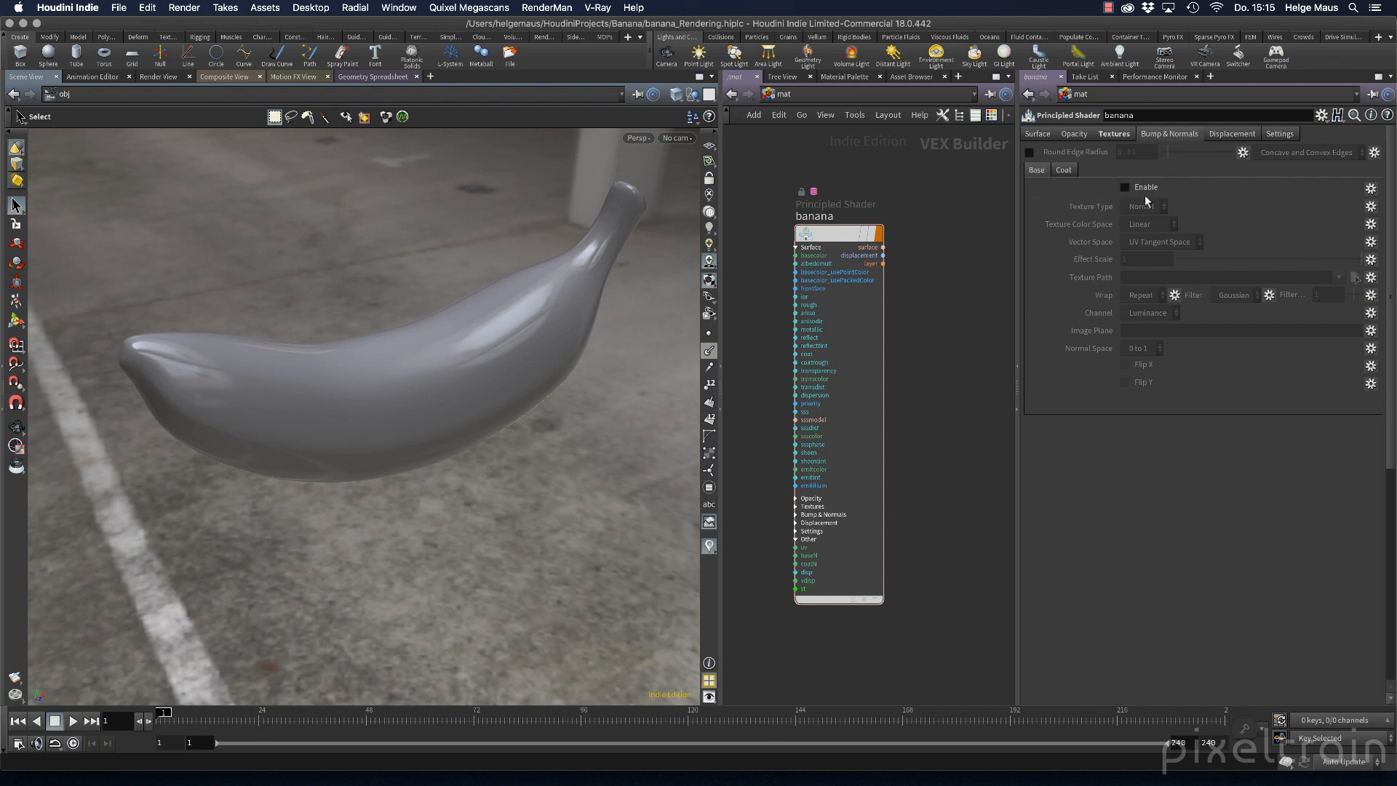
pyautogui.click(1125, 187)
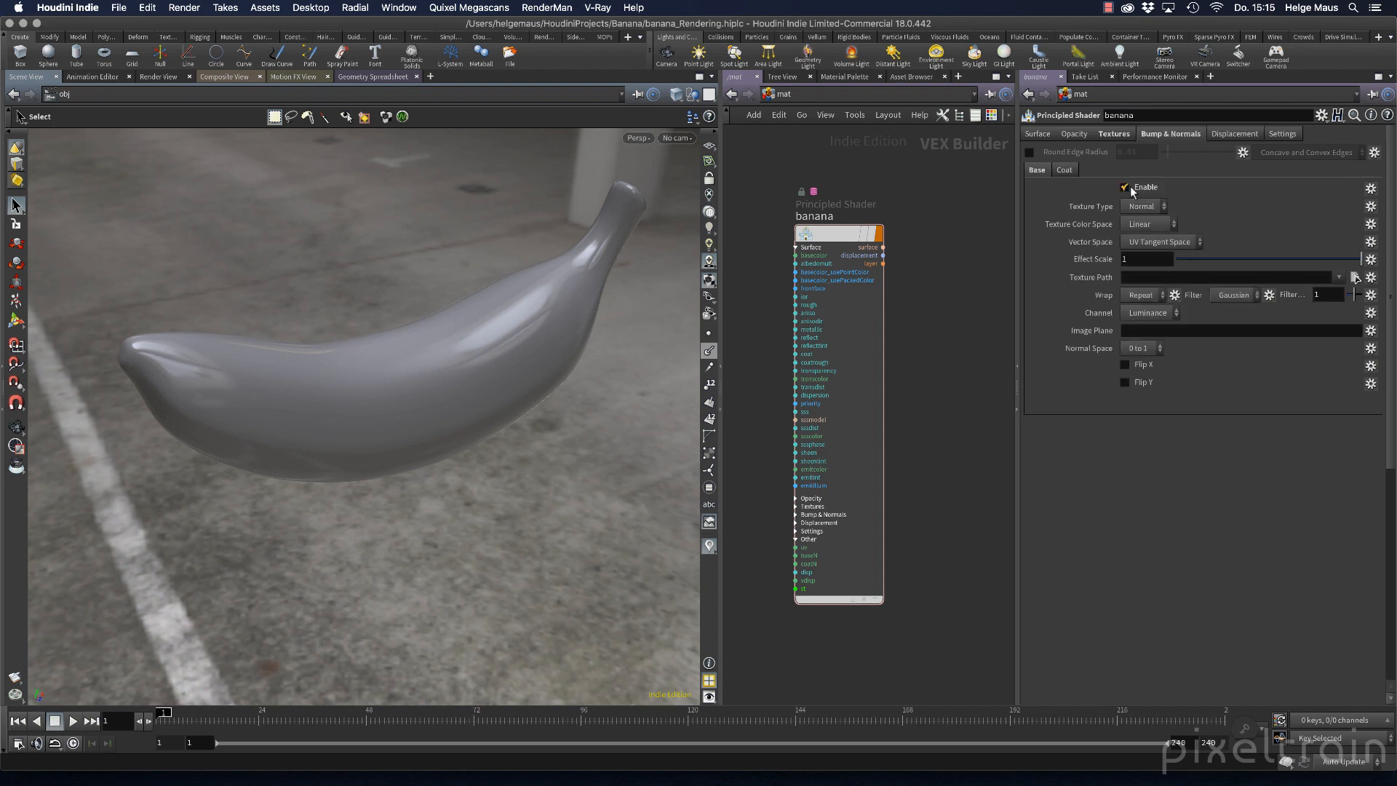
pyautogui.click(1163, 208)
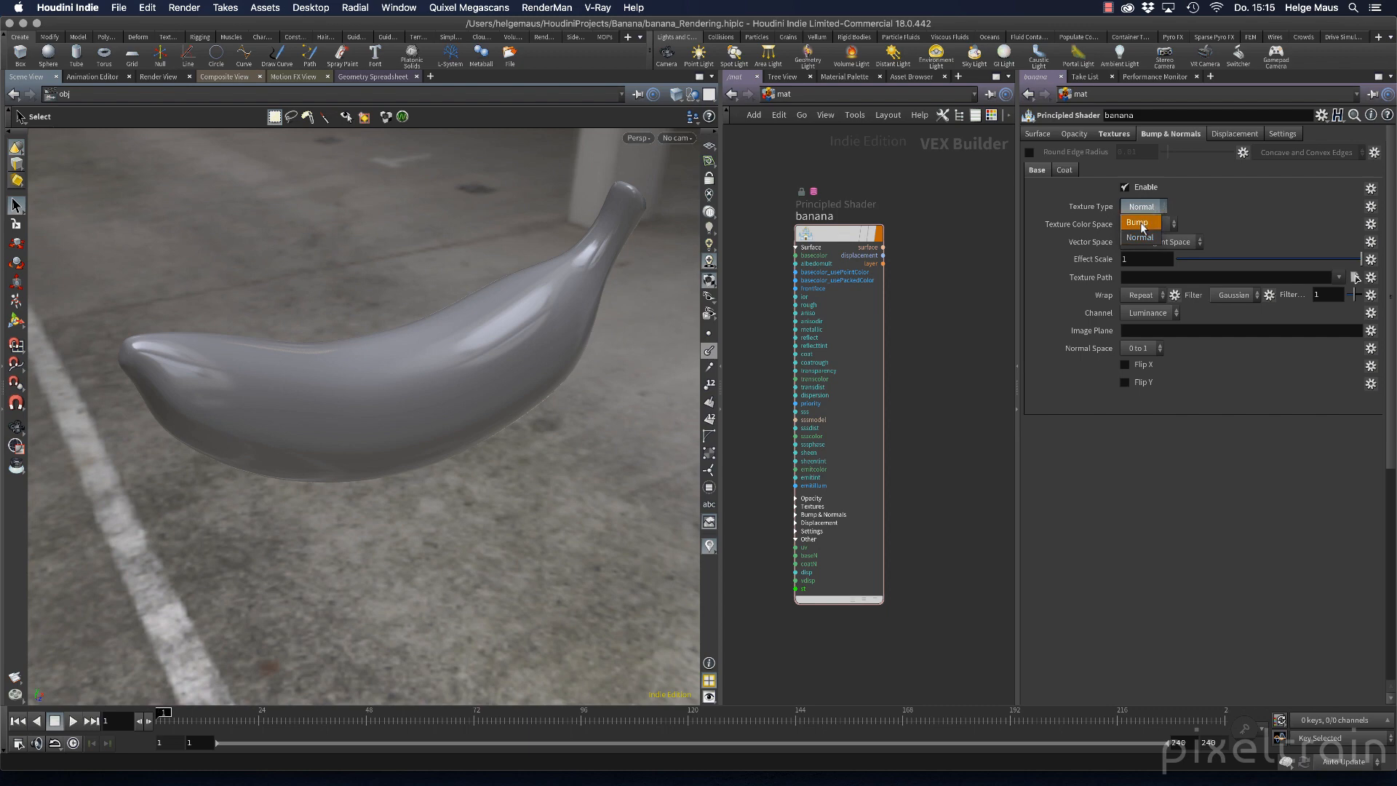
pyautogui.click(1138, 222)
pyautogui.click(1143, 207)
pyautogui.click(1141, 238)
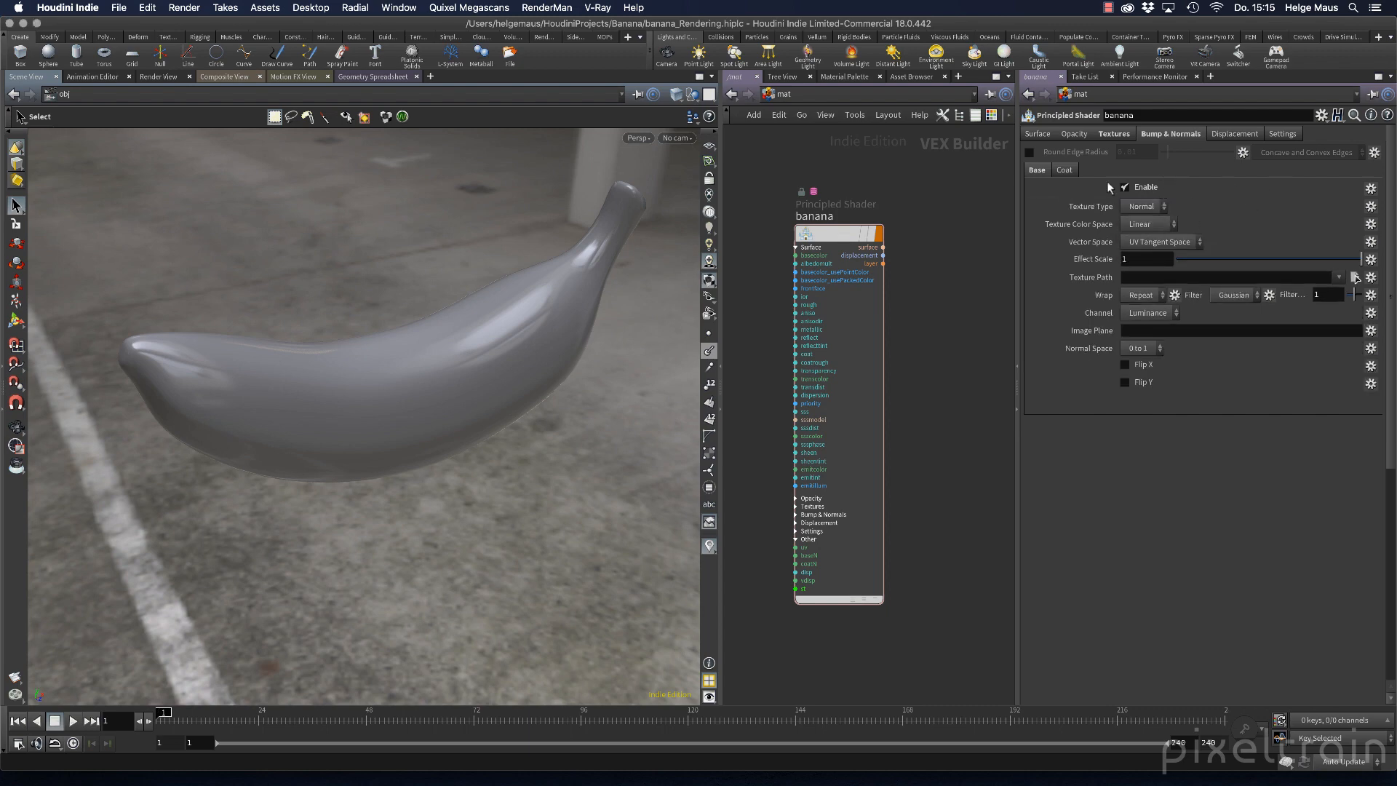
pyautogui.click(1145, 208)
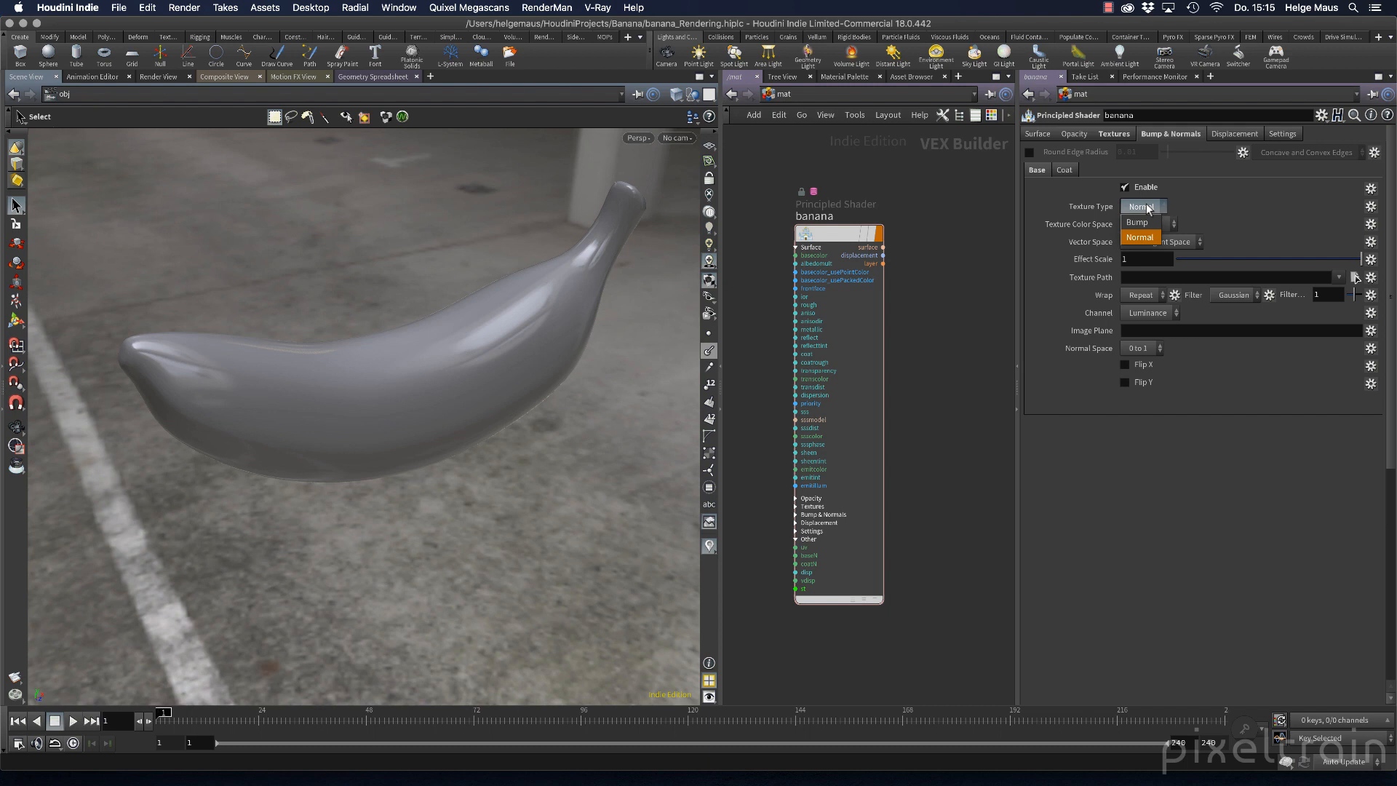
pyautogui.click(1149, 238)
# Load Banana_default_normal.tga as the normal map and inspect its surface detail on the banana.
pyautogui.click(1355, 277)
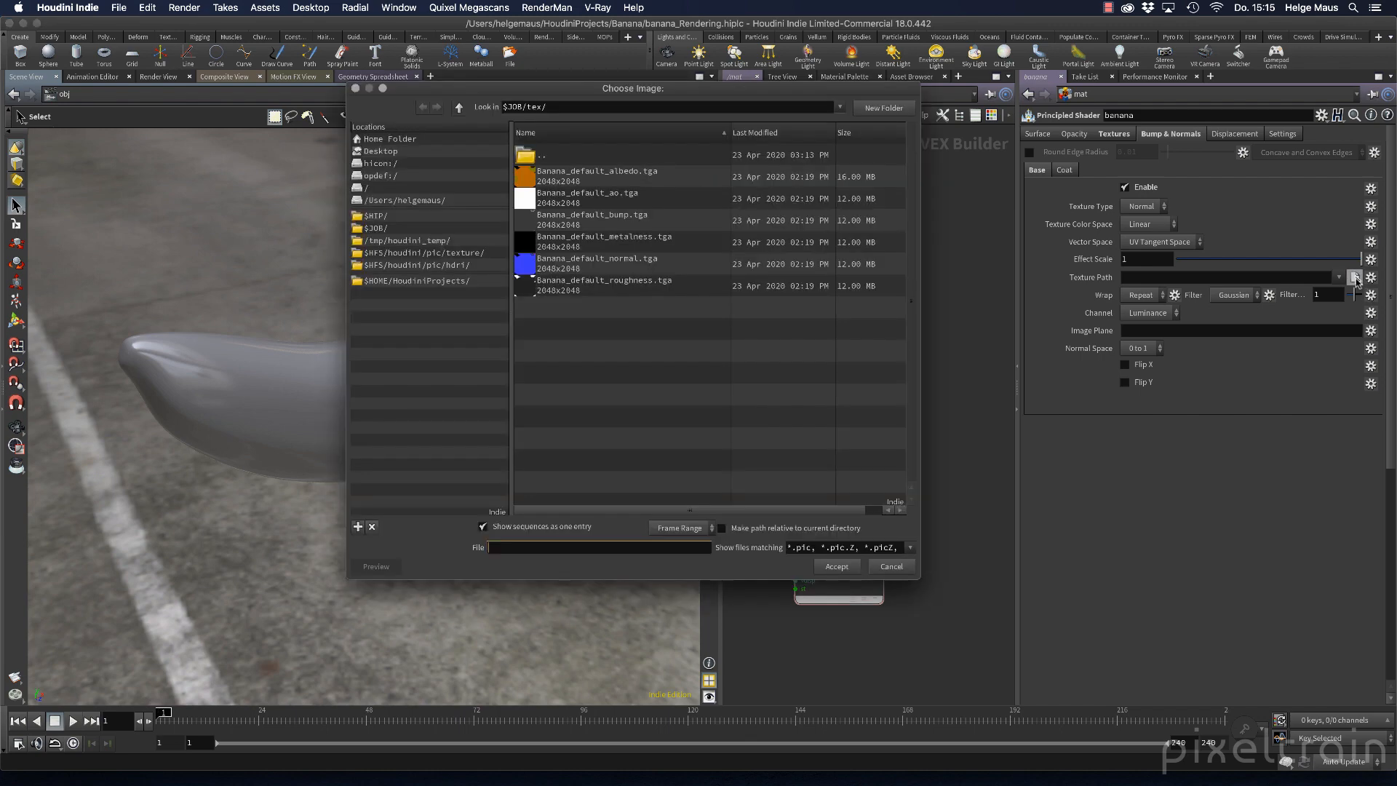
pyautogui.click(627, 264)
pyautogui.click(835, 567)
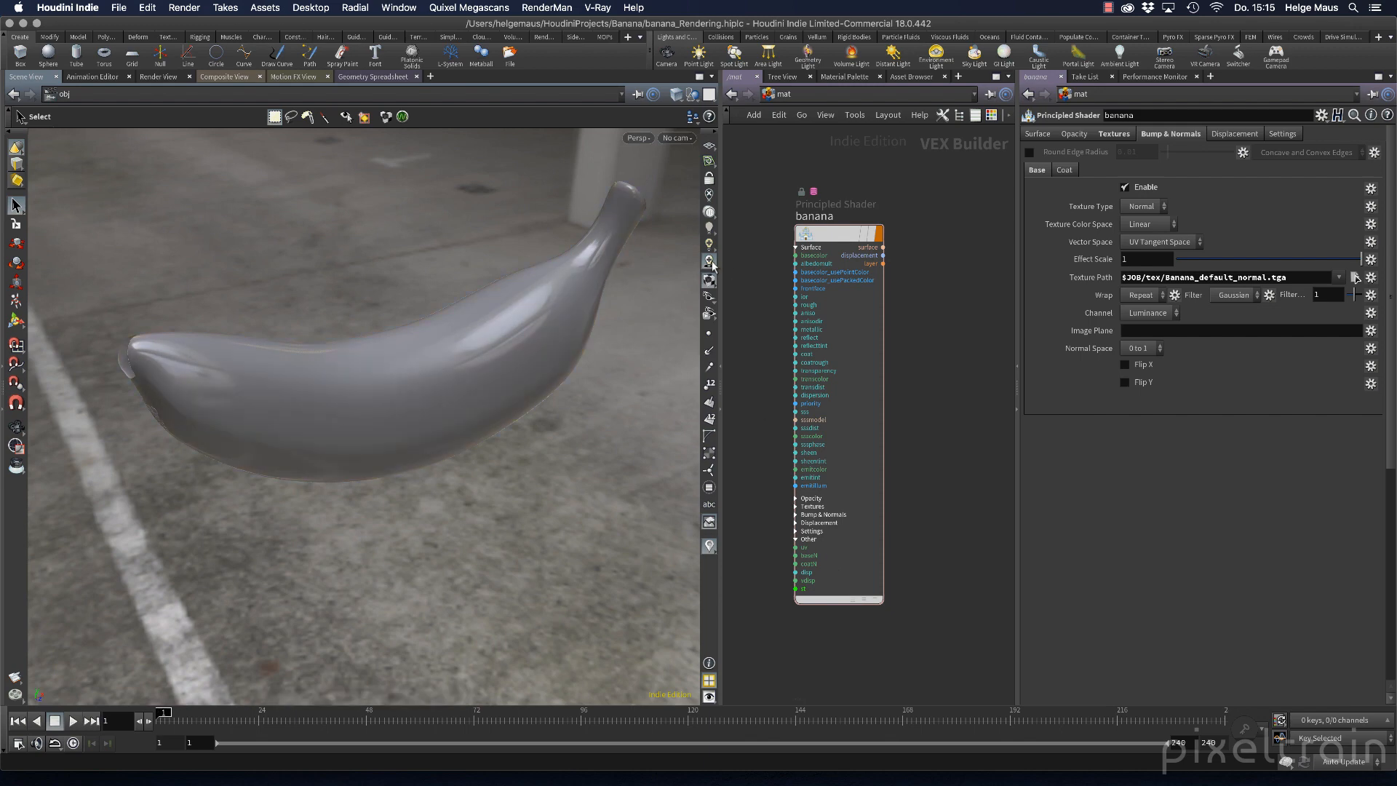
pyautogui.press('Escape')
pyautogui.moveTo(283, 422); pyautogui.dragTo(392, 362)
pyautogui.press('s')
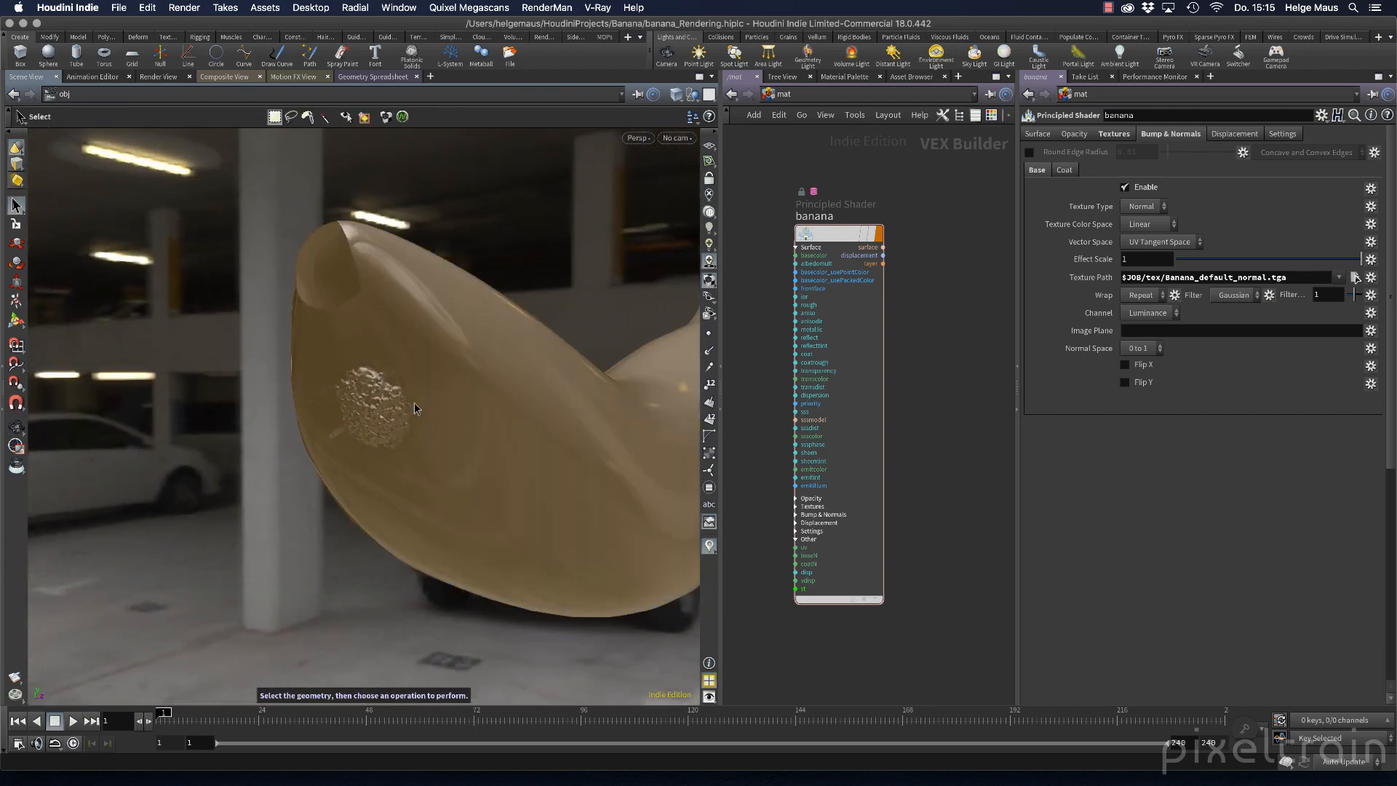
pyautogui.click(16, 427)
pyautogui.moveTo(332, 400); pyautogui.dragTo(511, 358)
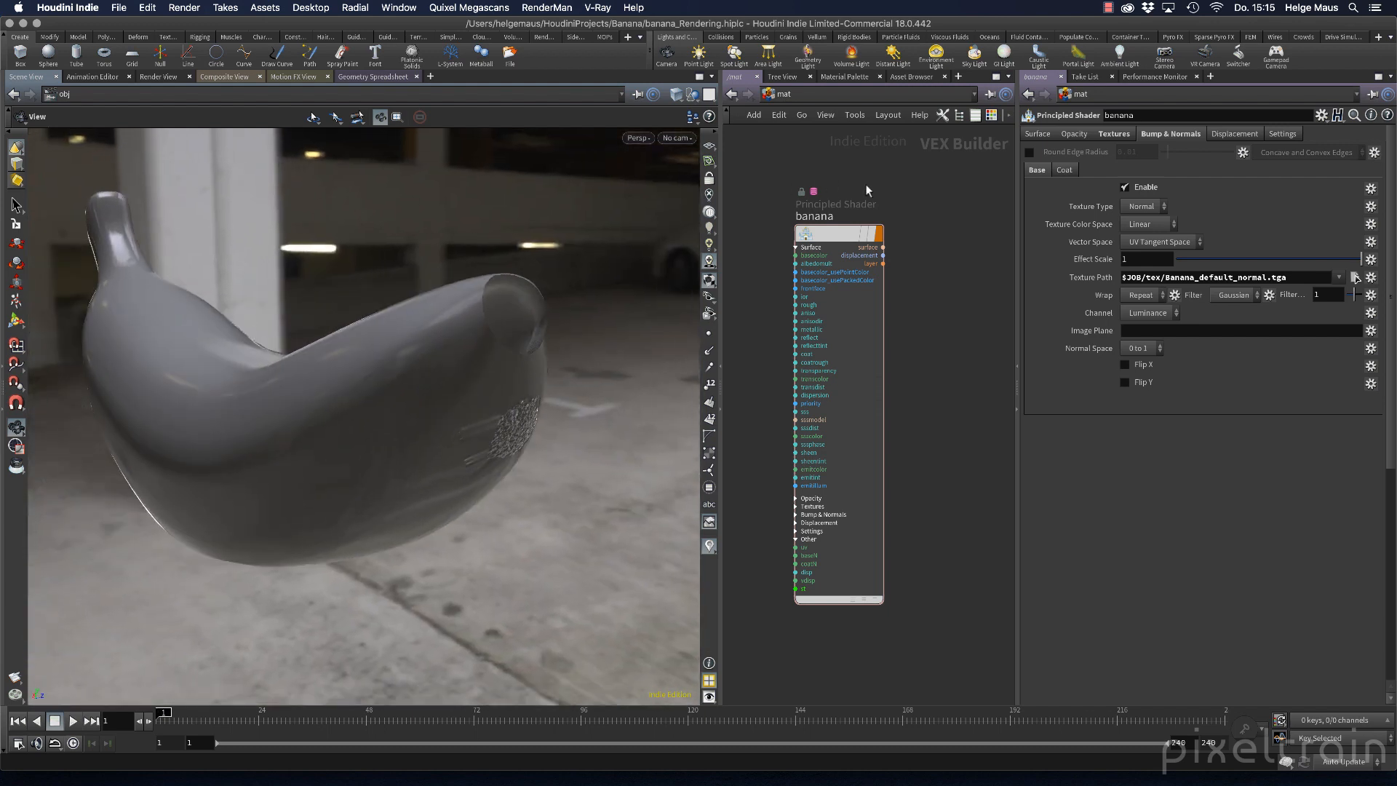
# Open the Banana object's geometry network and locate the UV nodes at the end of its chain.
pyautogui.click(802, 93)
pyautogui.click(821, 162)
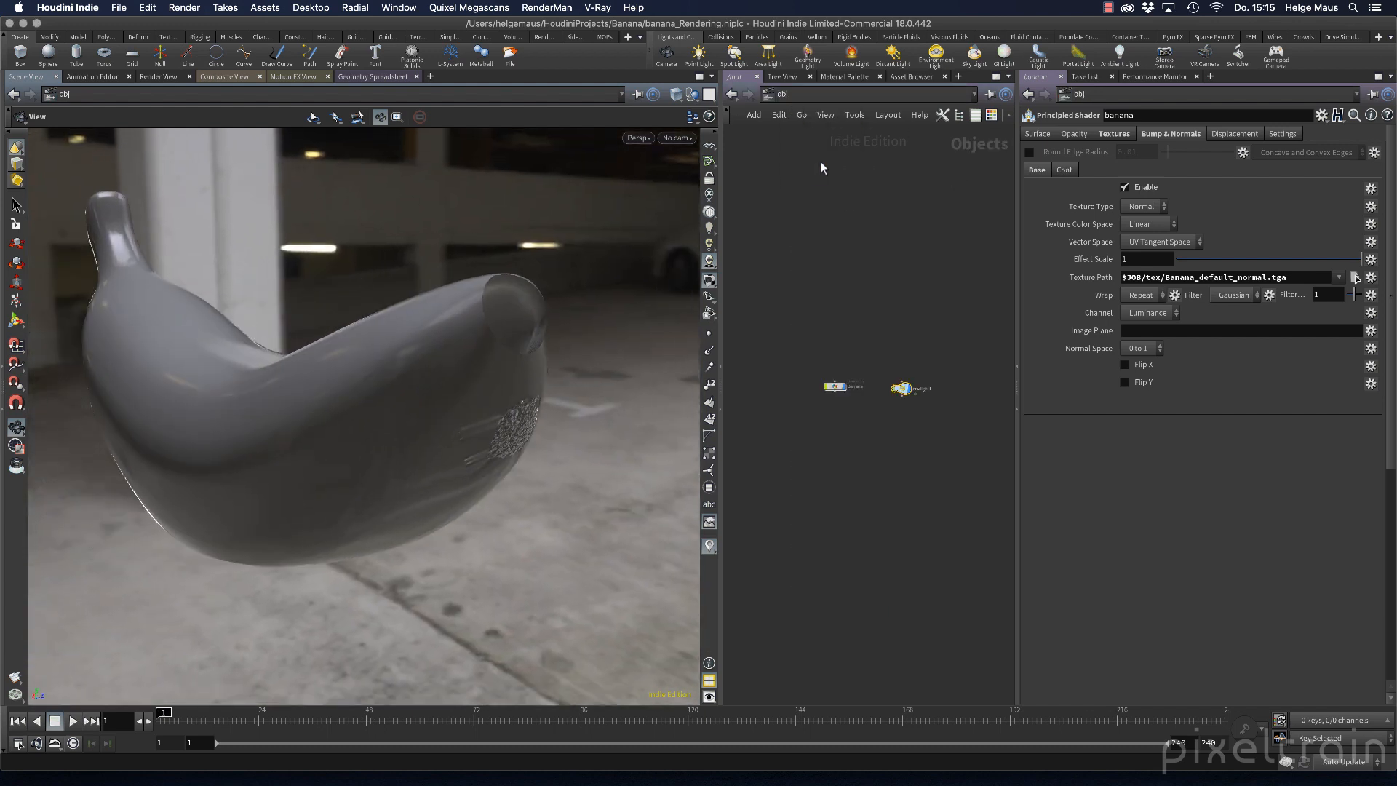
pyautogui.scroll(5, 873, 387)
pyautogui.doubleClick(759, 387)
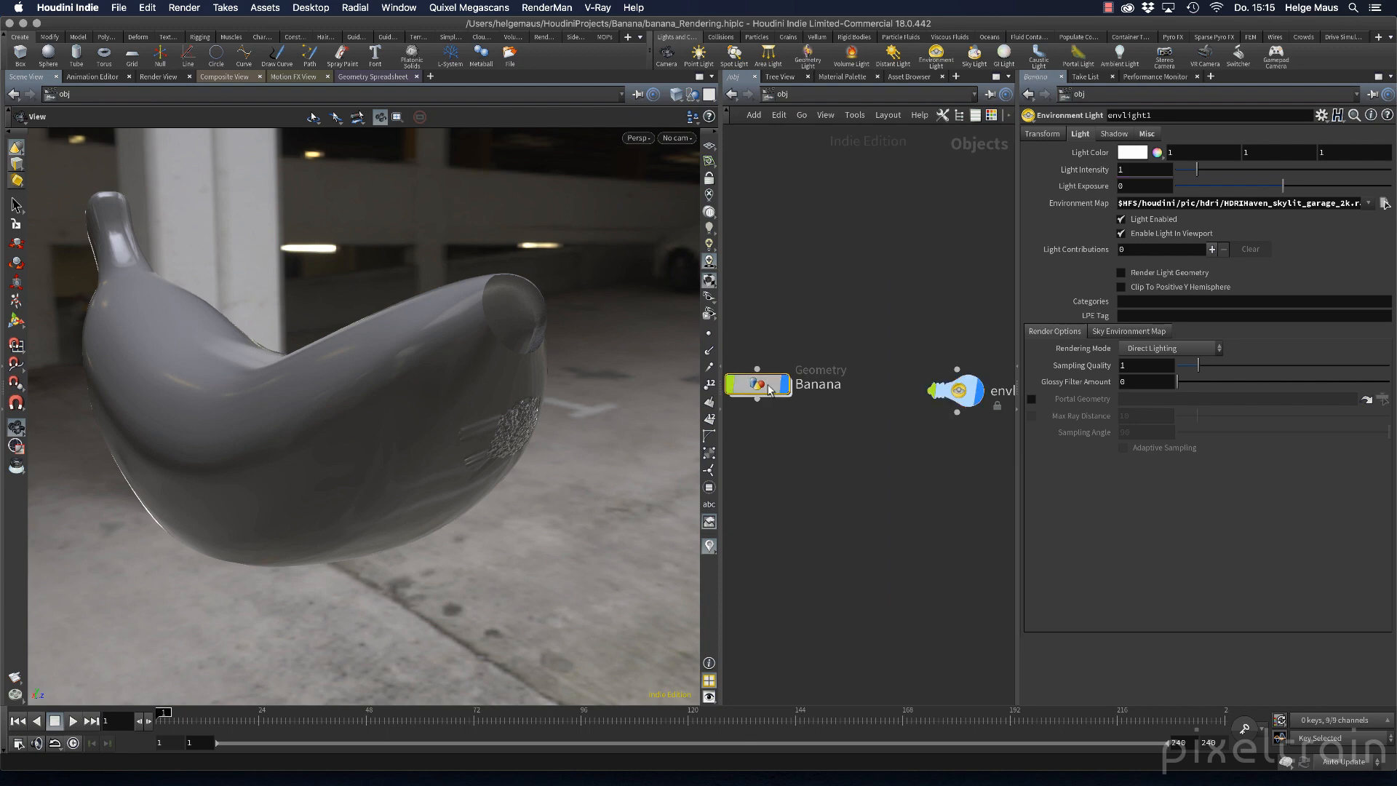
pyautogui.moveTo(872, 512); pyautogui.dragTo(888, 413, button='middle')
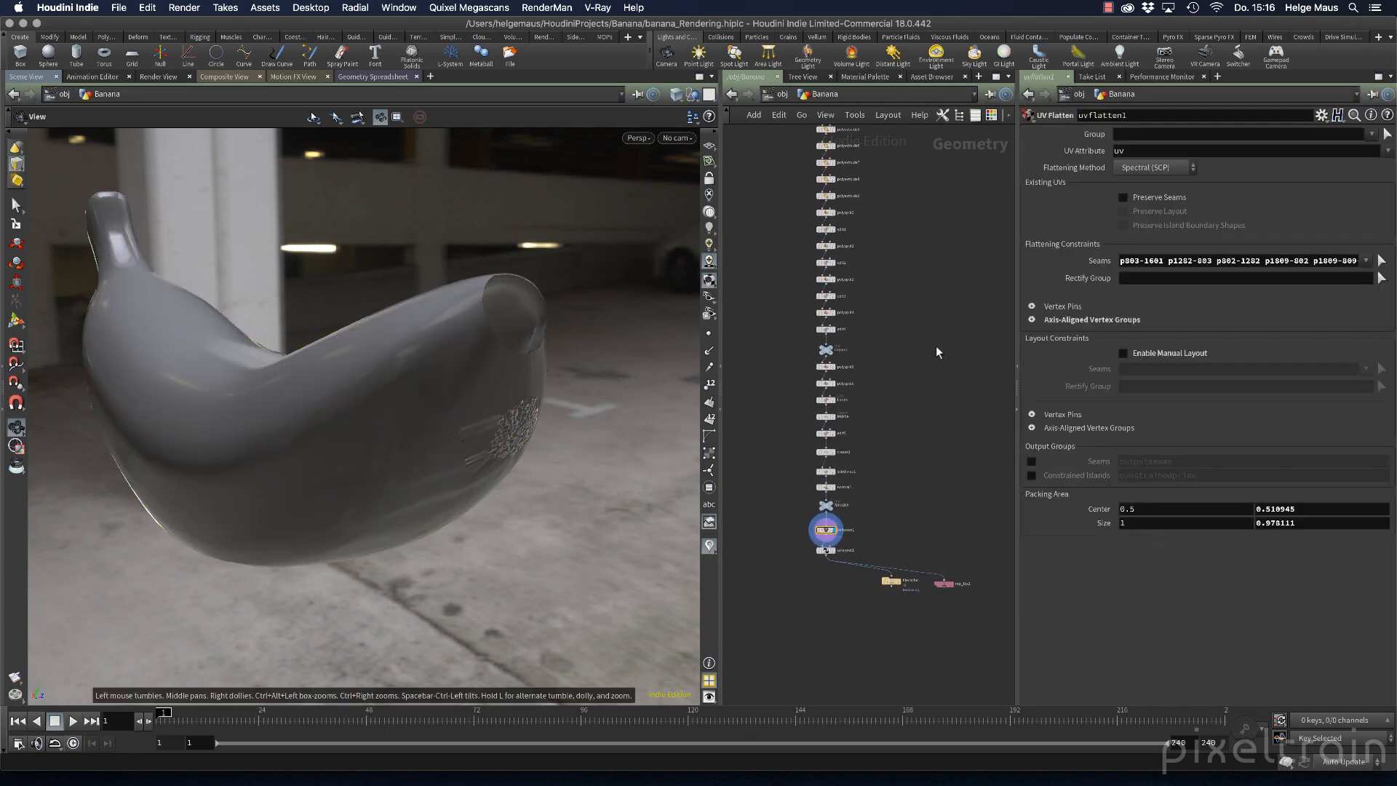
pyautogui.scroll(4, 919, 492)
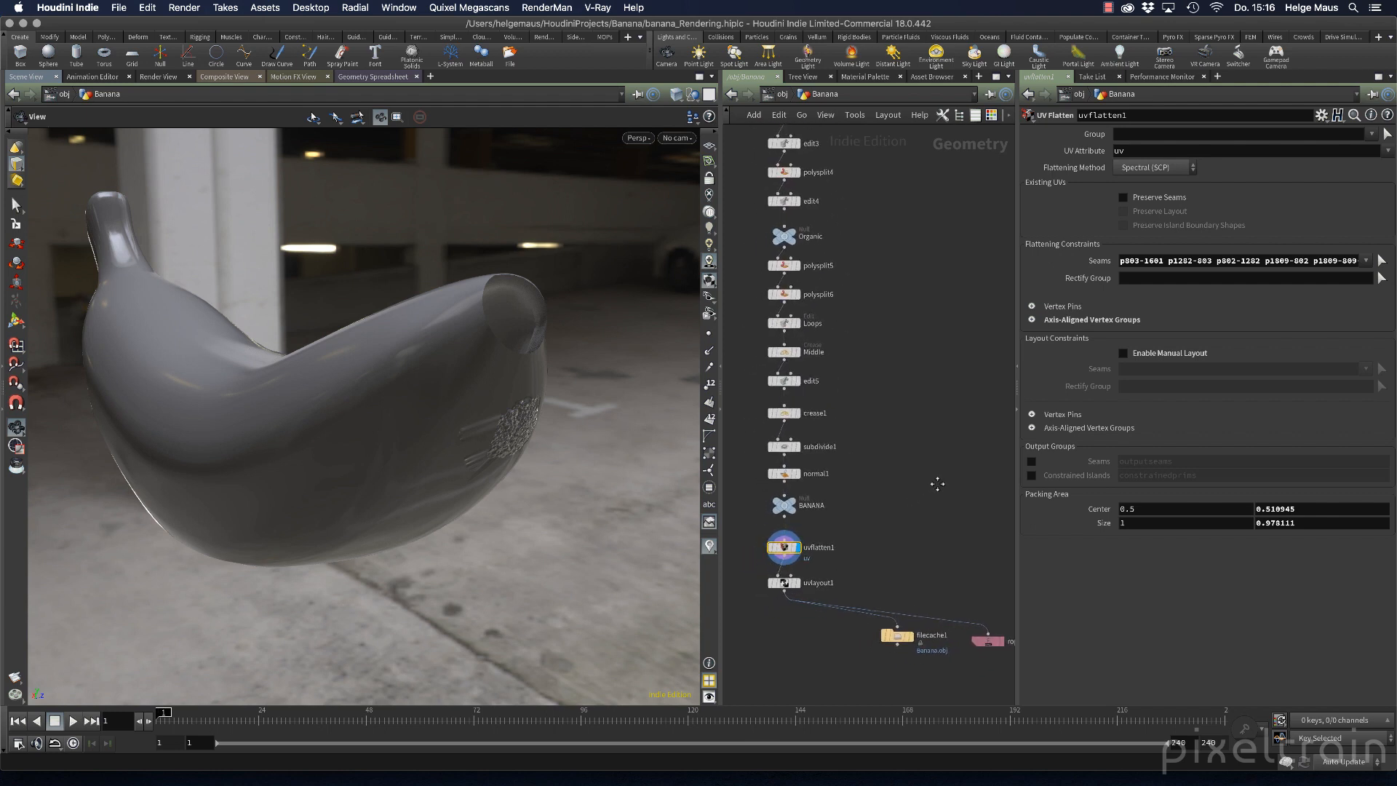
# Make the uvlayout1 node the displayed output of the Banana geometry network.
pyautogui.moveTo(938, 484); pyautogui.dragTo(956, 460, button='middle')
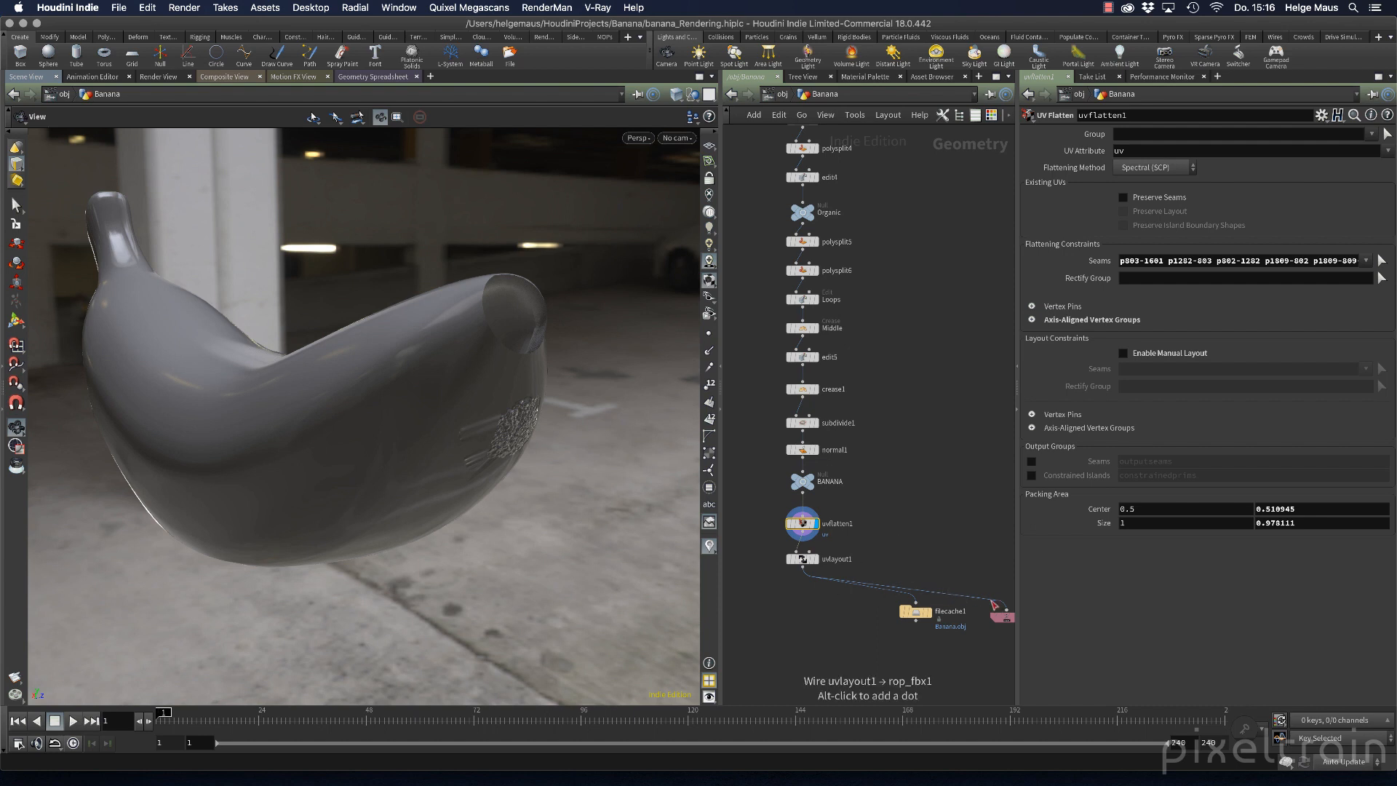
pyautogui.moveTo(800, 565)
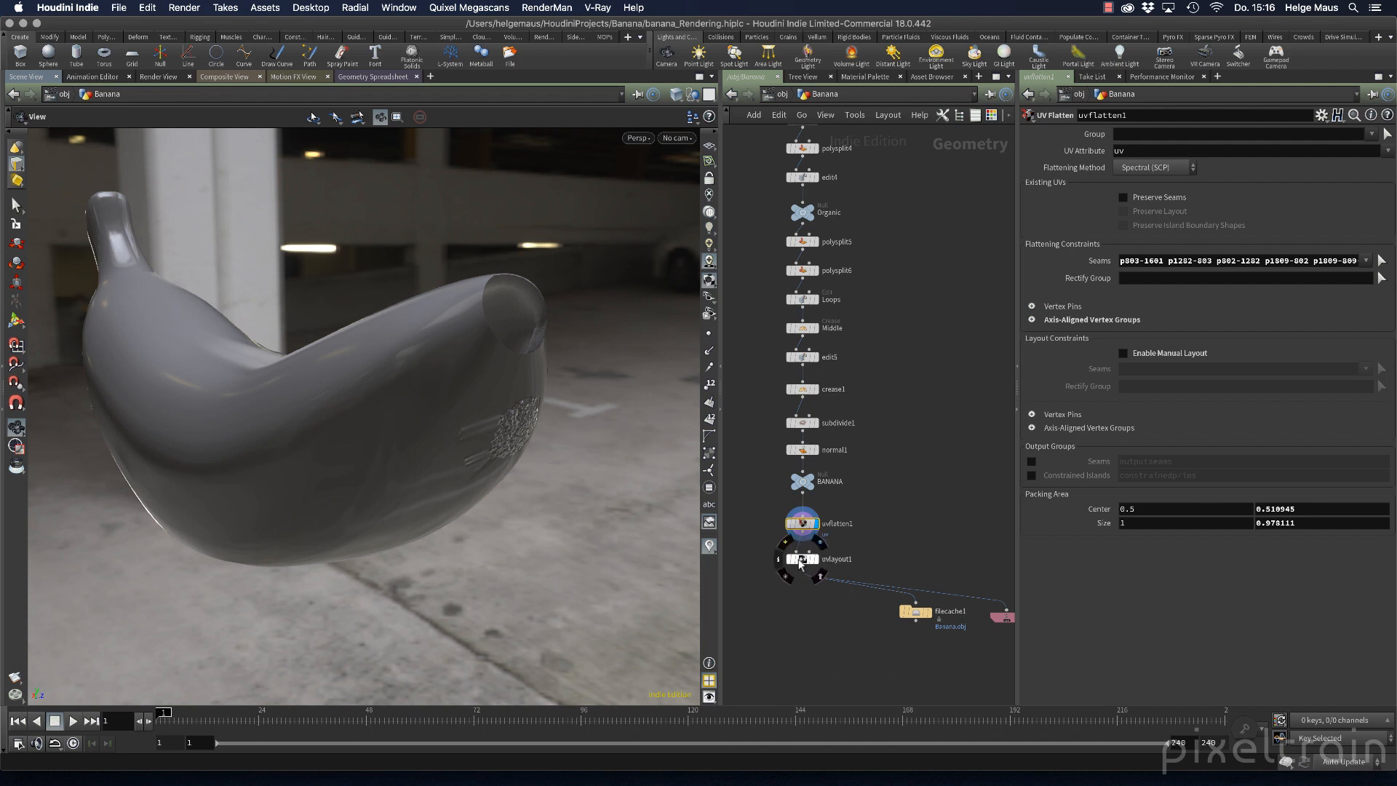
pyautogui.click(819, 568)
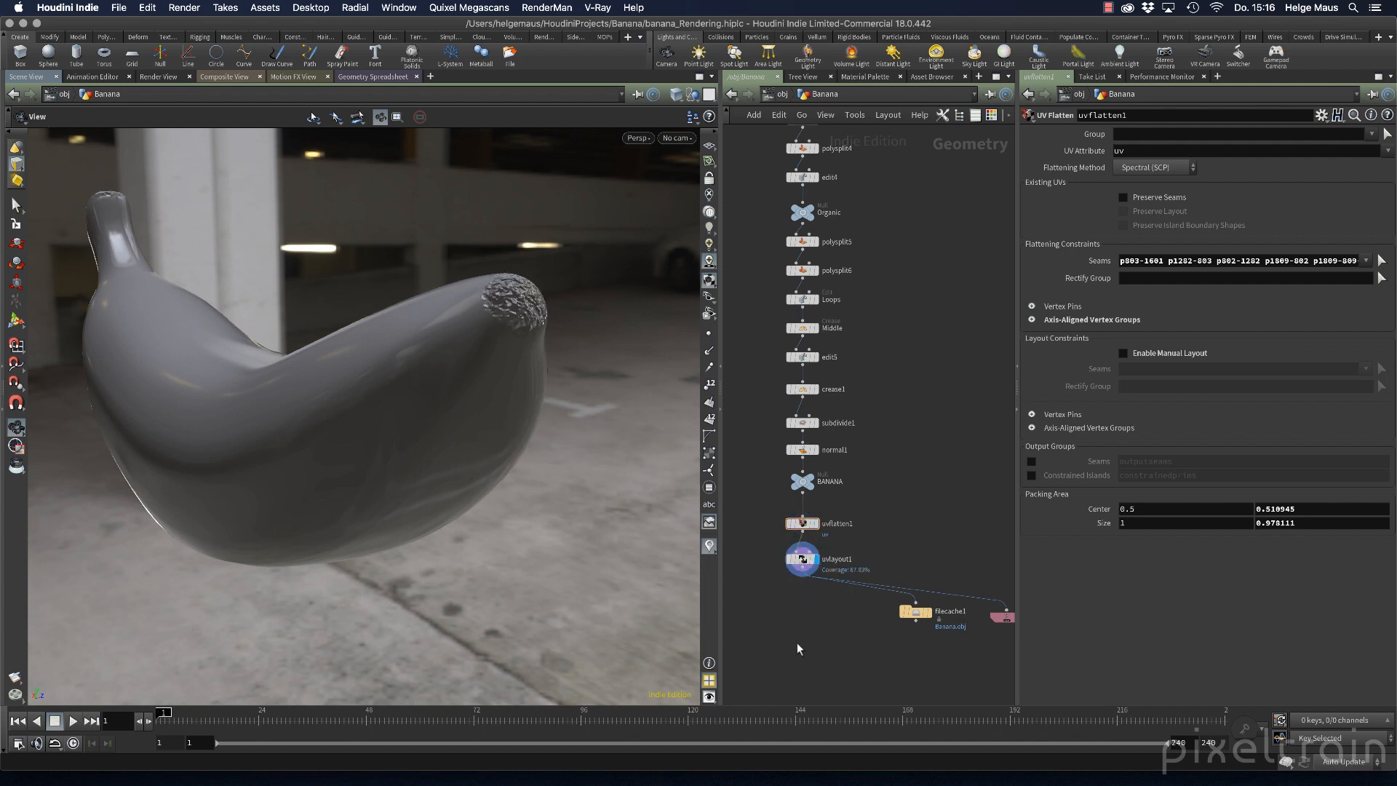
# Add a Null node below uvlayout1 and wire it to that node's output.
pyautogui.press('Tab')
pyautogui.write('null')
pyautogui.press('Return')
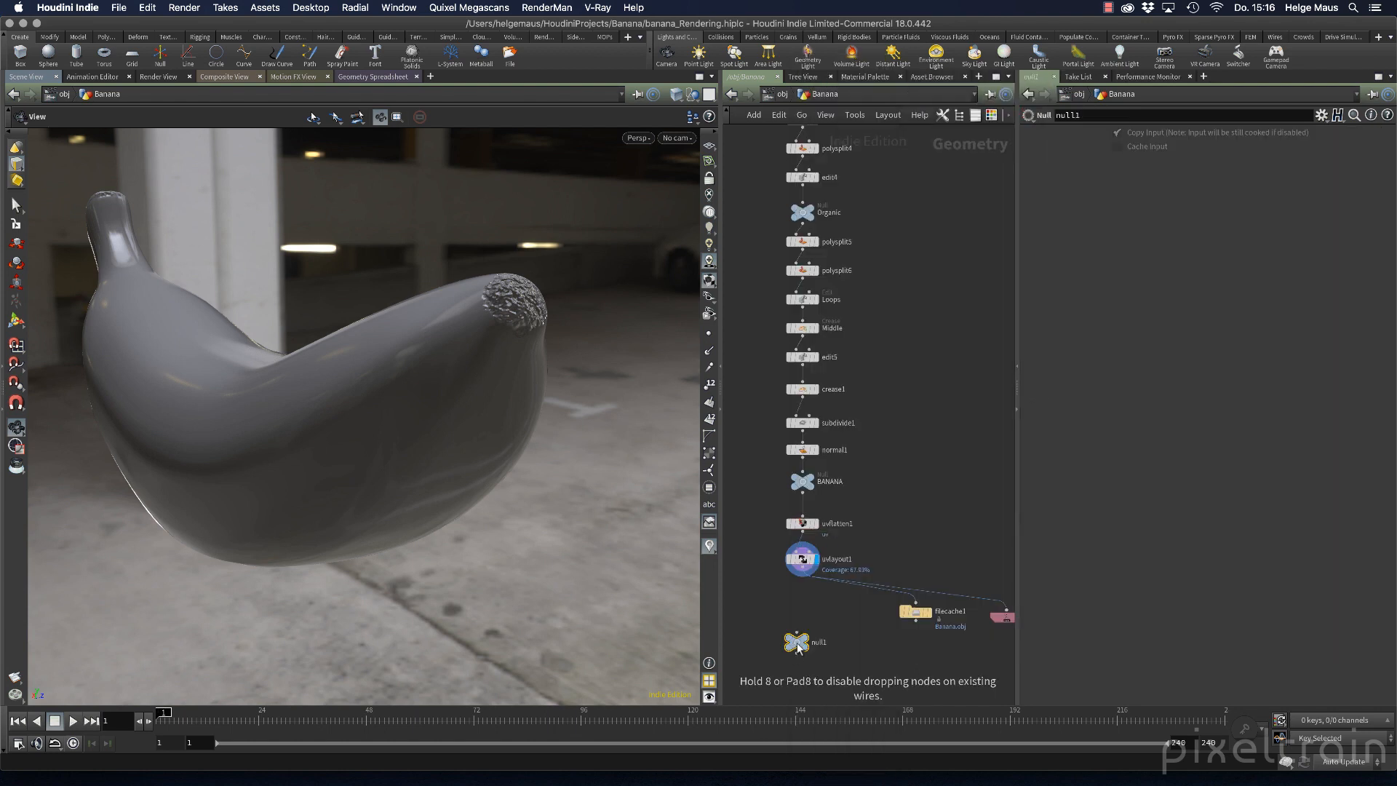
pyautogui.click(797, 642)
pyautogui.moveTo(797, 642); pyautogui.dragTo(802, 633)
# Name the new Null node BANANA1 and change its numbering to BANANA2.
pyautogui.click(824, 633)
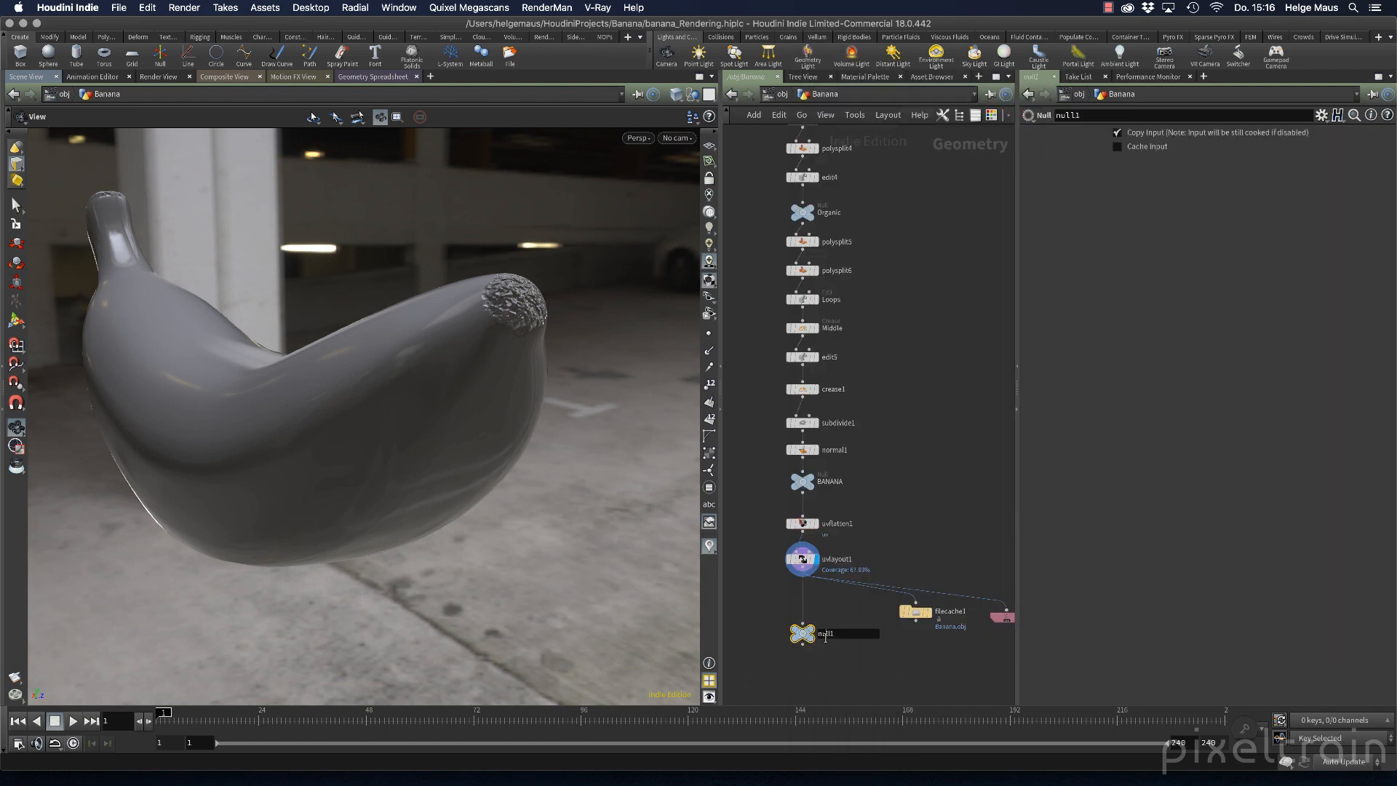
pyautogui.write('BANANA1')
pyautogui.press('Return')
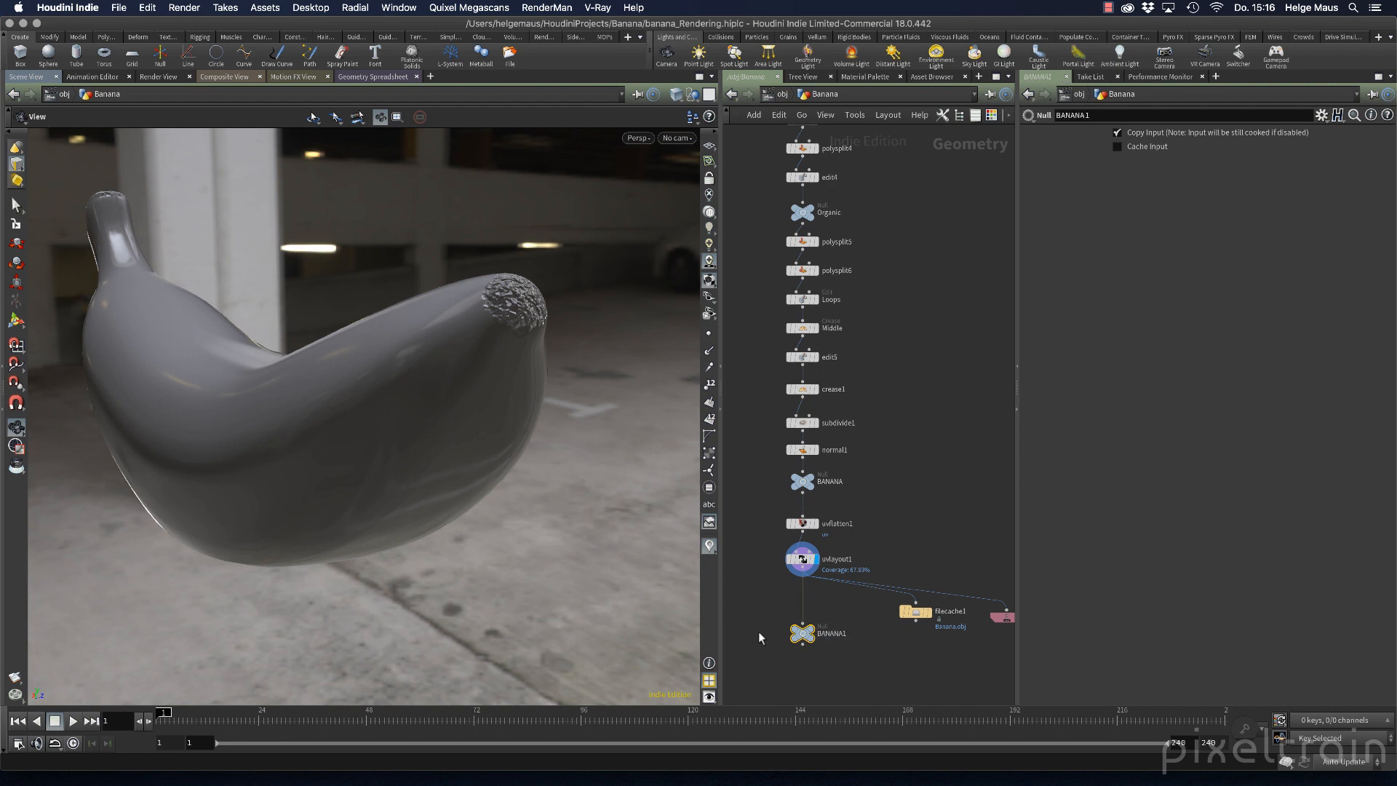
pyautogui.click(848, 634)
pyautogui.press('BackSpace')
pyautogui.write('2')
pyautogui.press('Return')
pyautogui.scroll(-5, 839, 644)
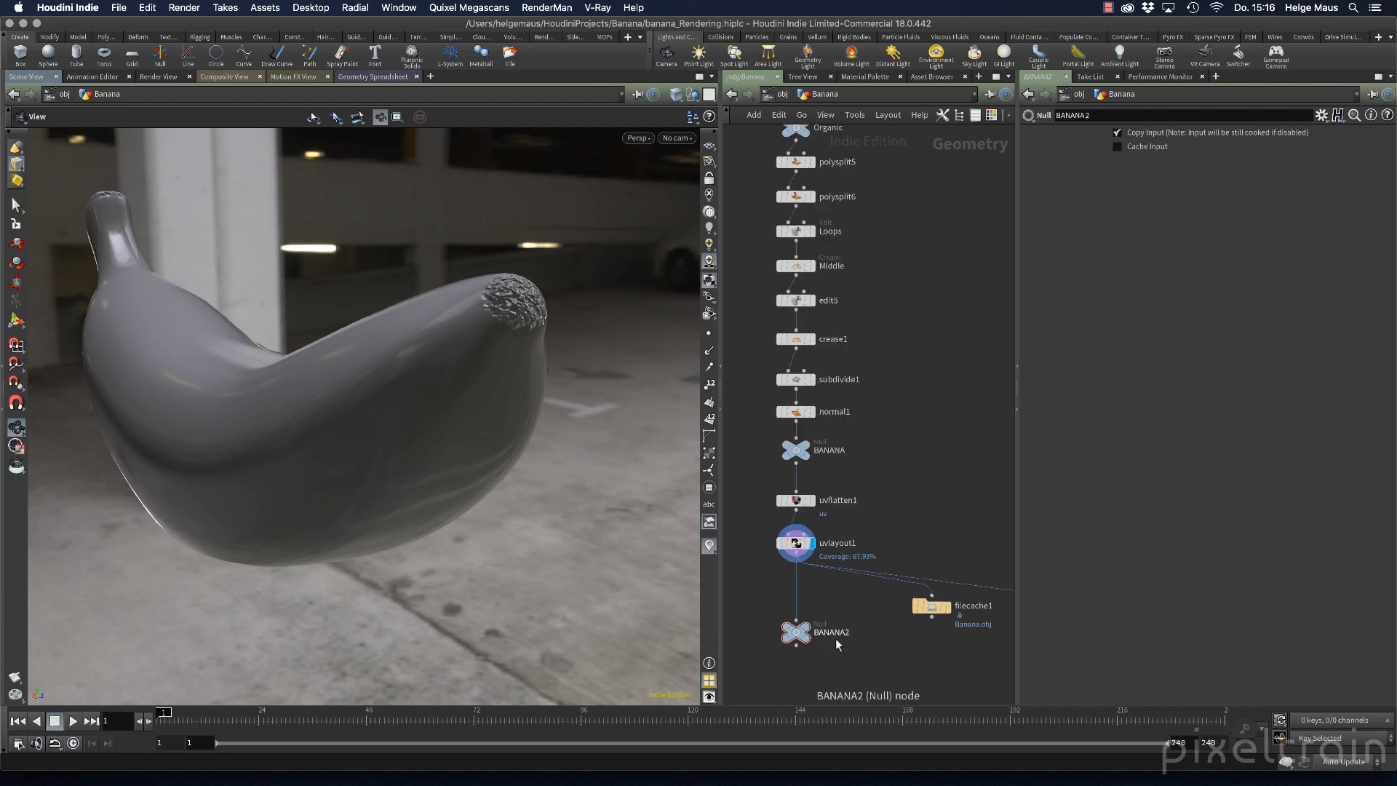
# Rename the Null node at the end of the chain as OUT_BANANA.
pyautogui.scroll(5, 837, 644)
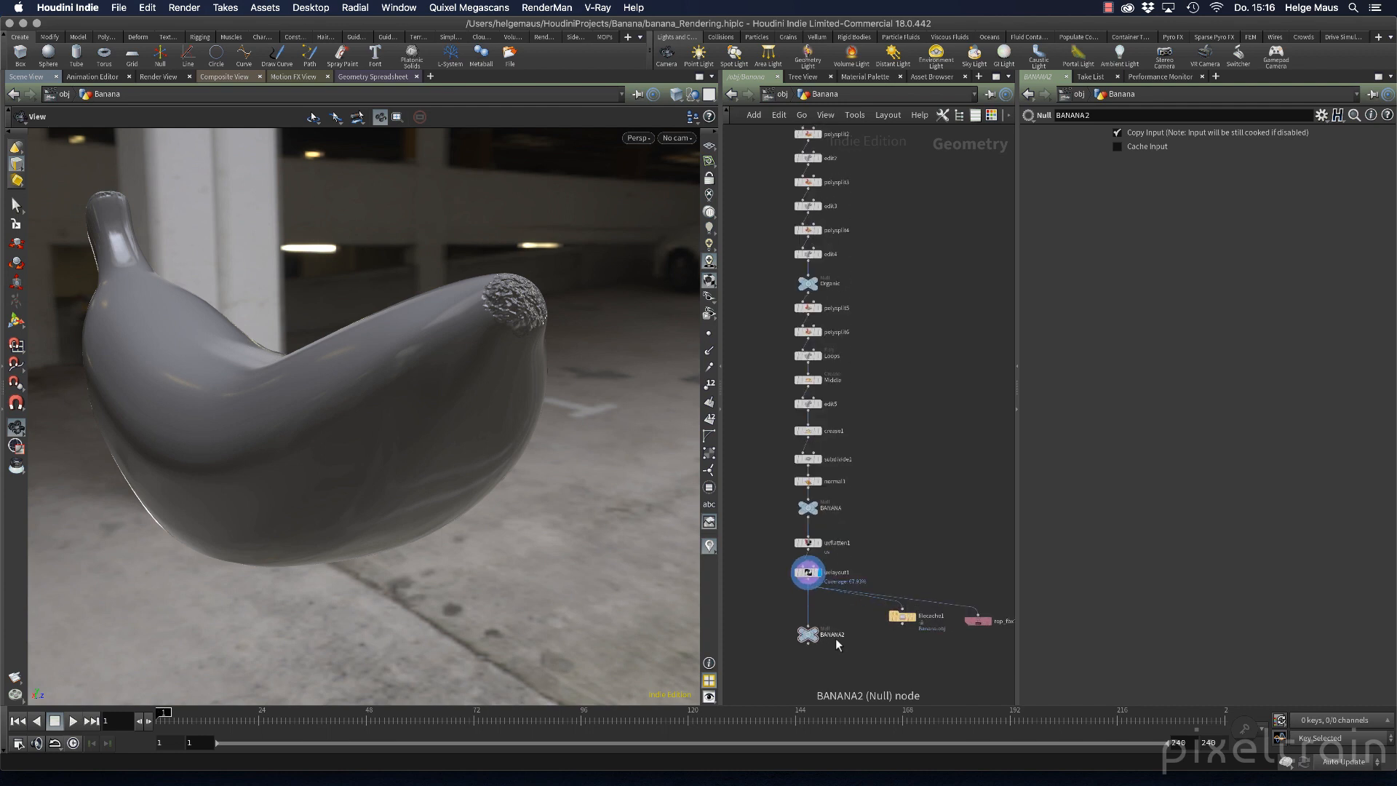
pyautogui.scroll(3, 880, 615)
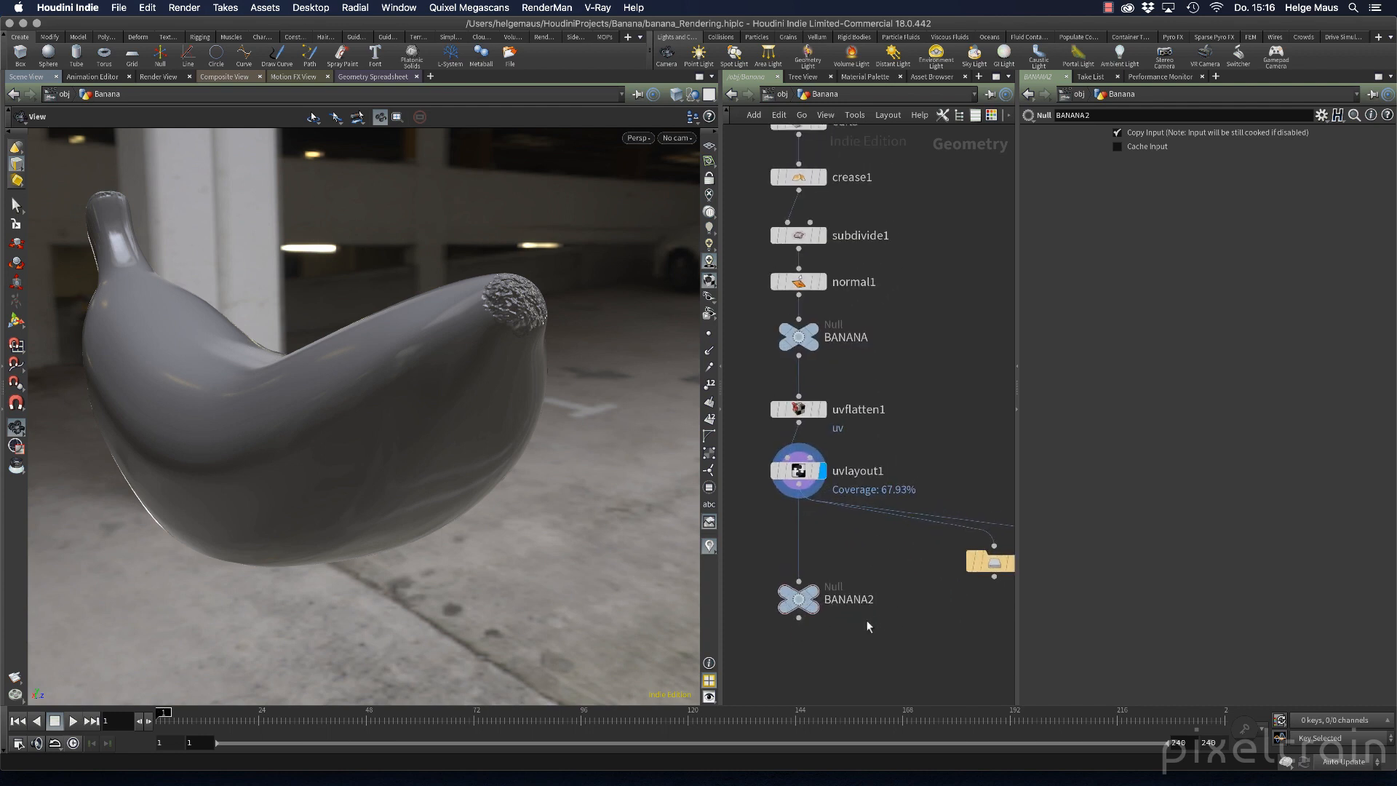
pyautogui.doubleClick(849, 599)
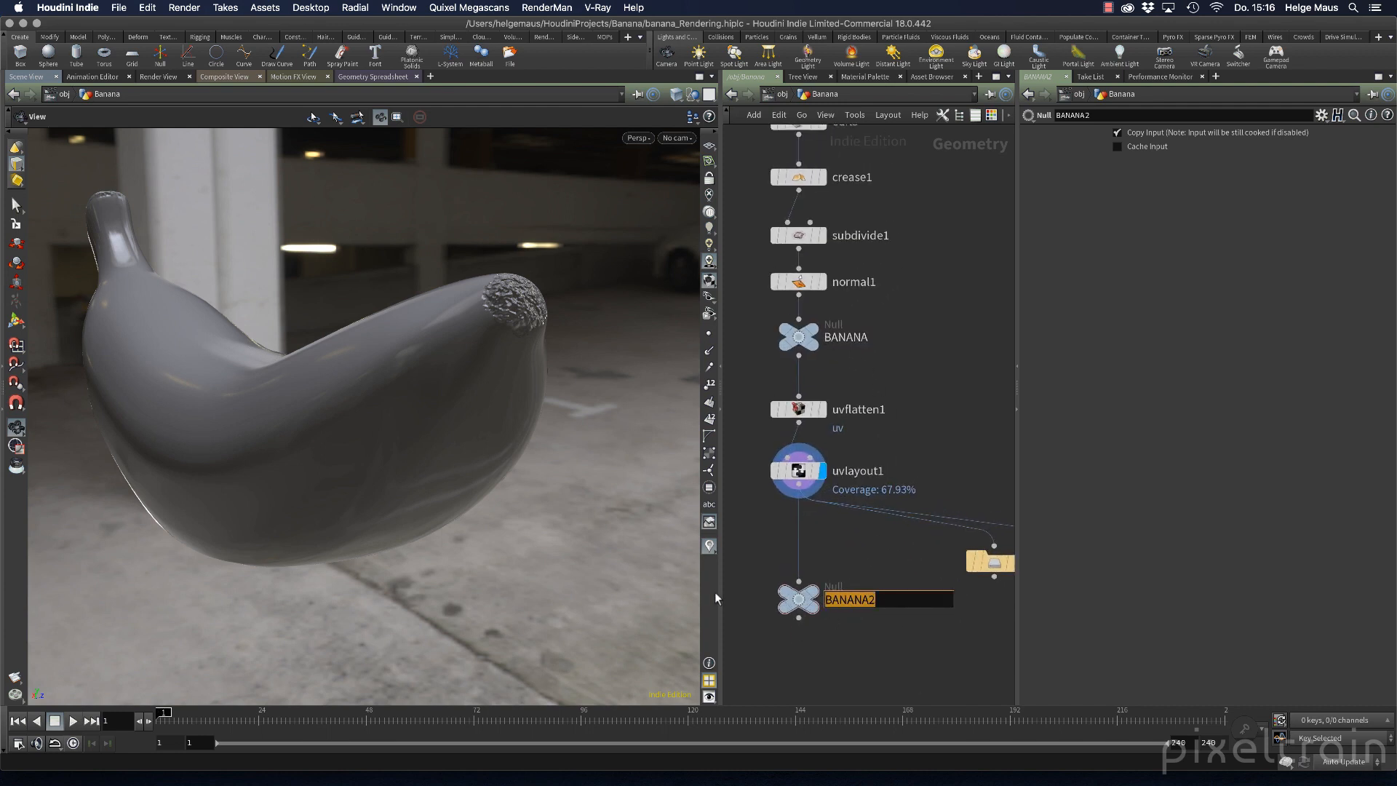
pyautogui.write('OUT_BANANA')
pyautogui.press('Return')
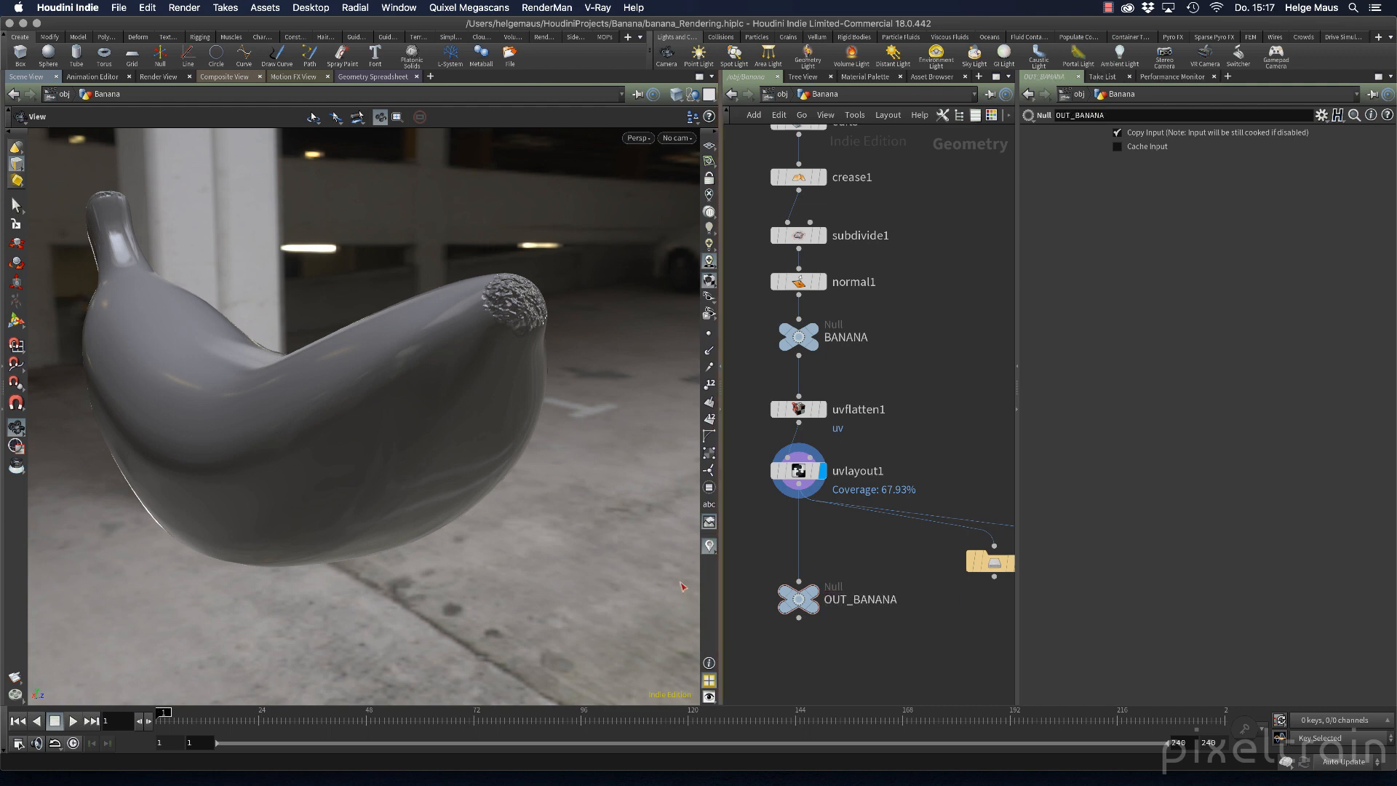
# Color the OUT_BANANA node black and make it the displayed output of the network.
pyautogui.press('c')
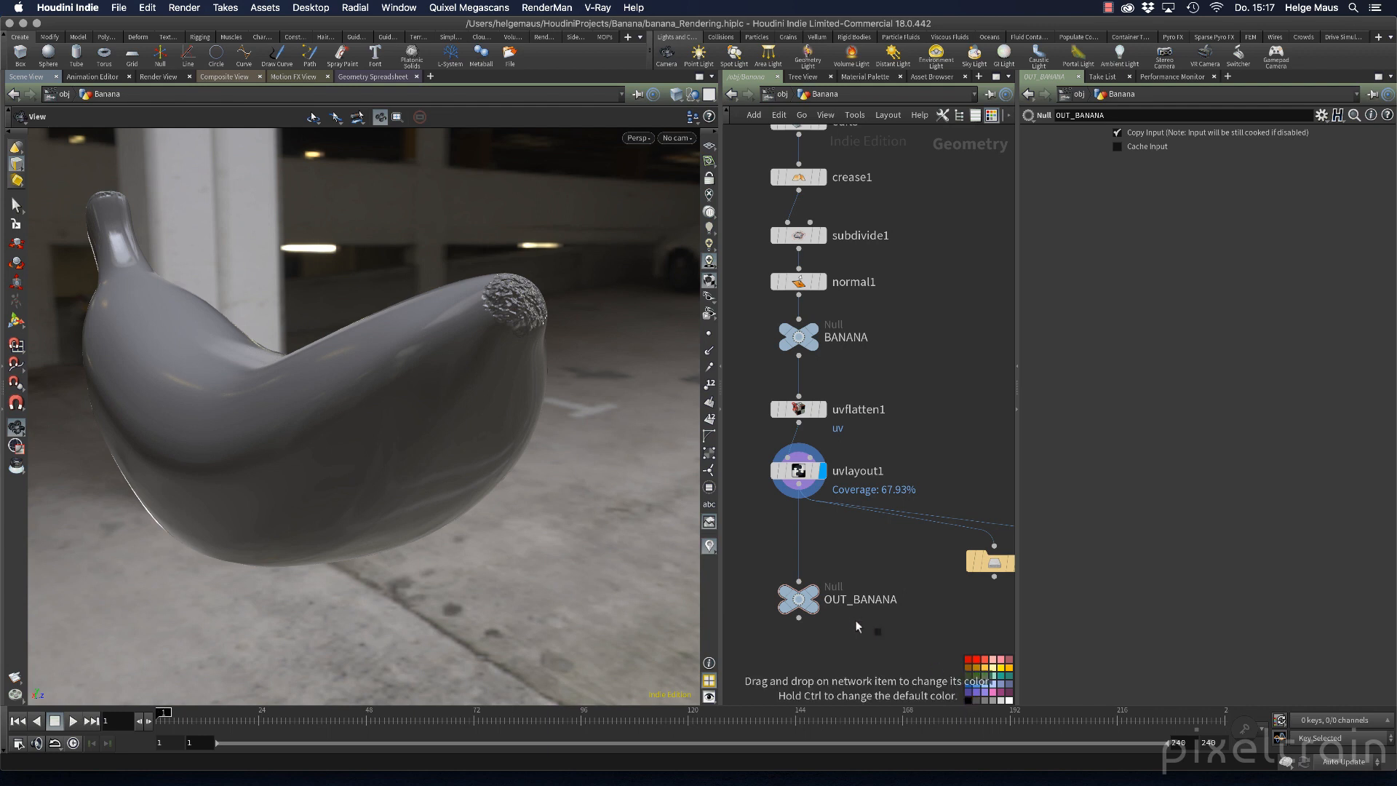
pyautogui.click(969, 700)
pyautogui.press('c')
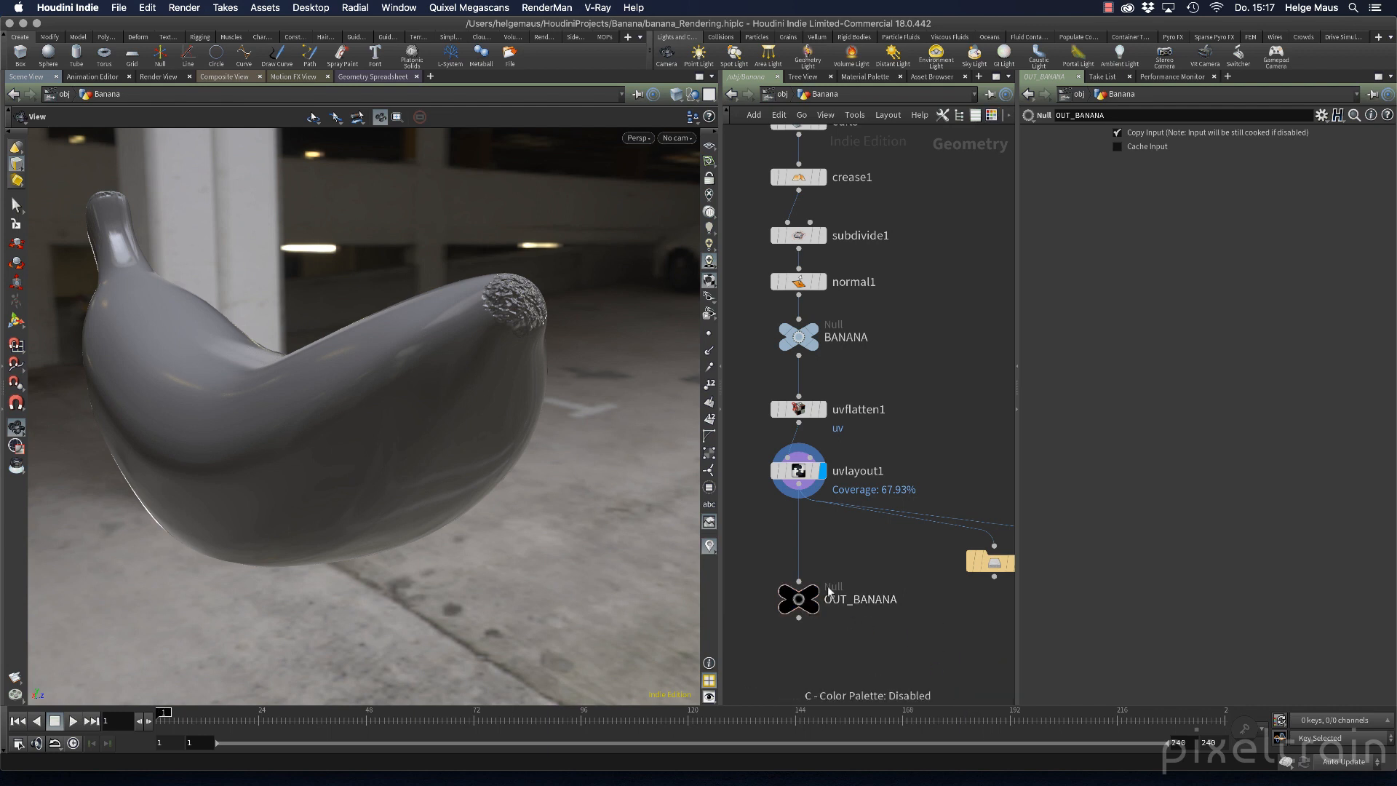
pyautogui.click(827, 570)
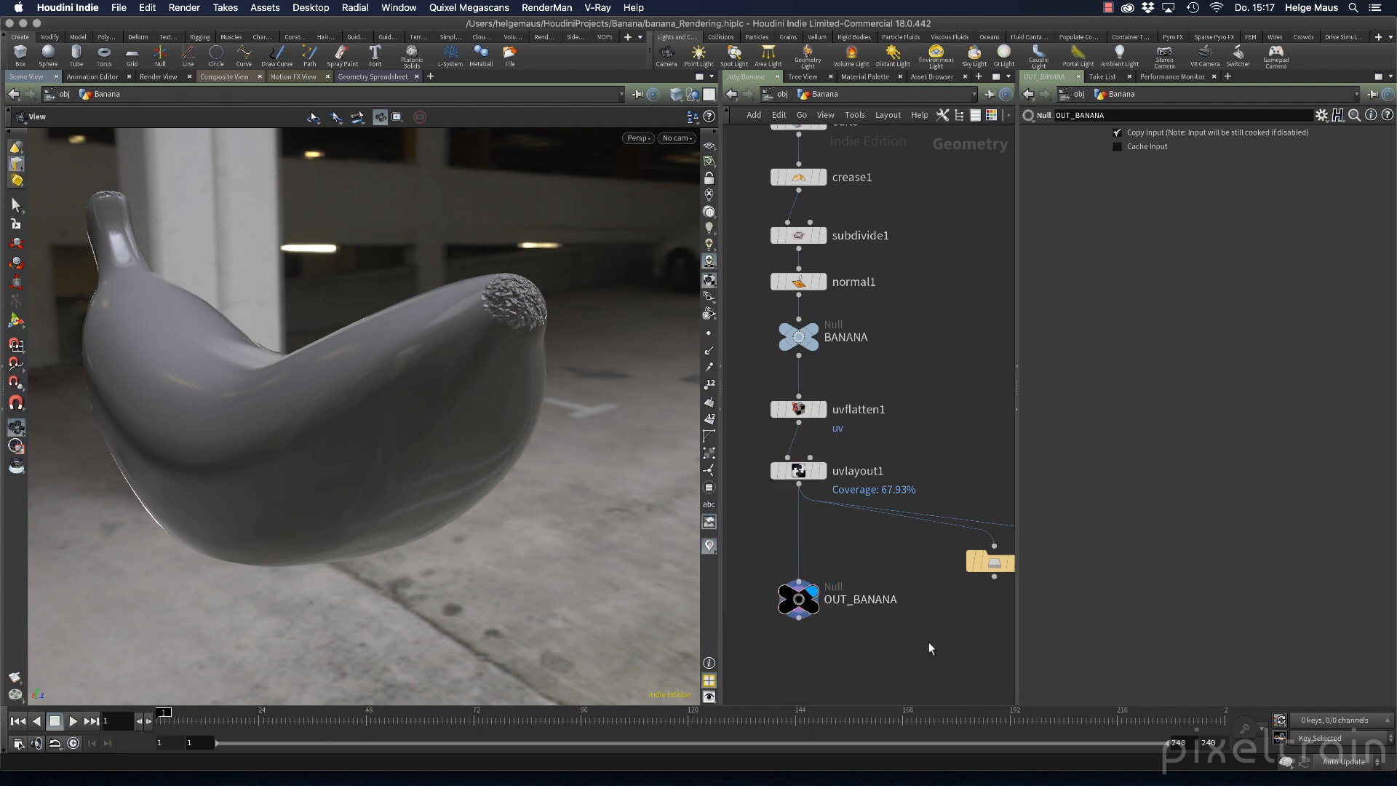
# Leave the Banana geometry network and return to the mat network with the banana Principled Shader.
pyautogui.scroll(-5, 795, 608)
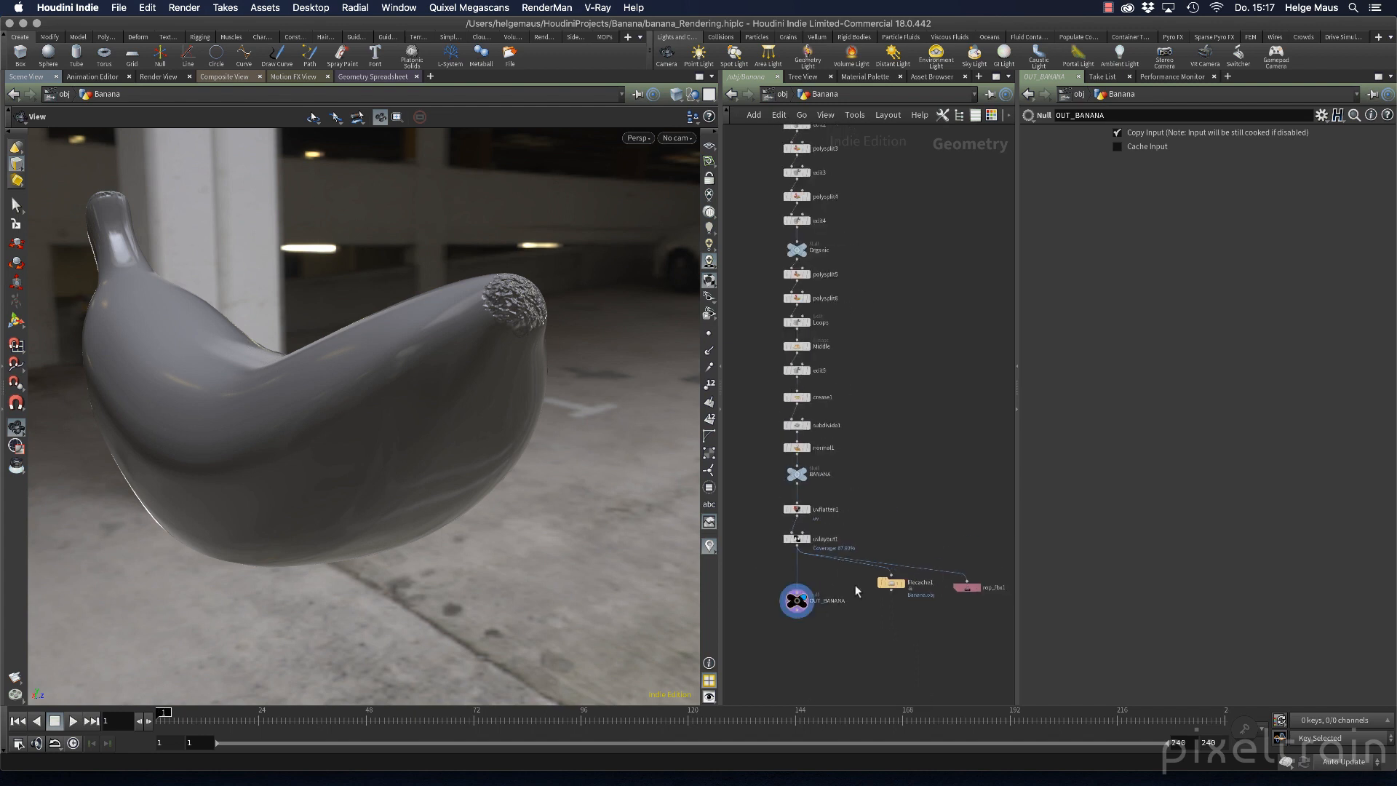
pyautogui.moveTo(925, 476); pyautogui.dragTo(984, 379, button='middle')
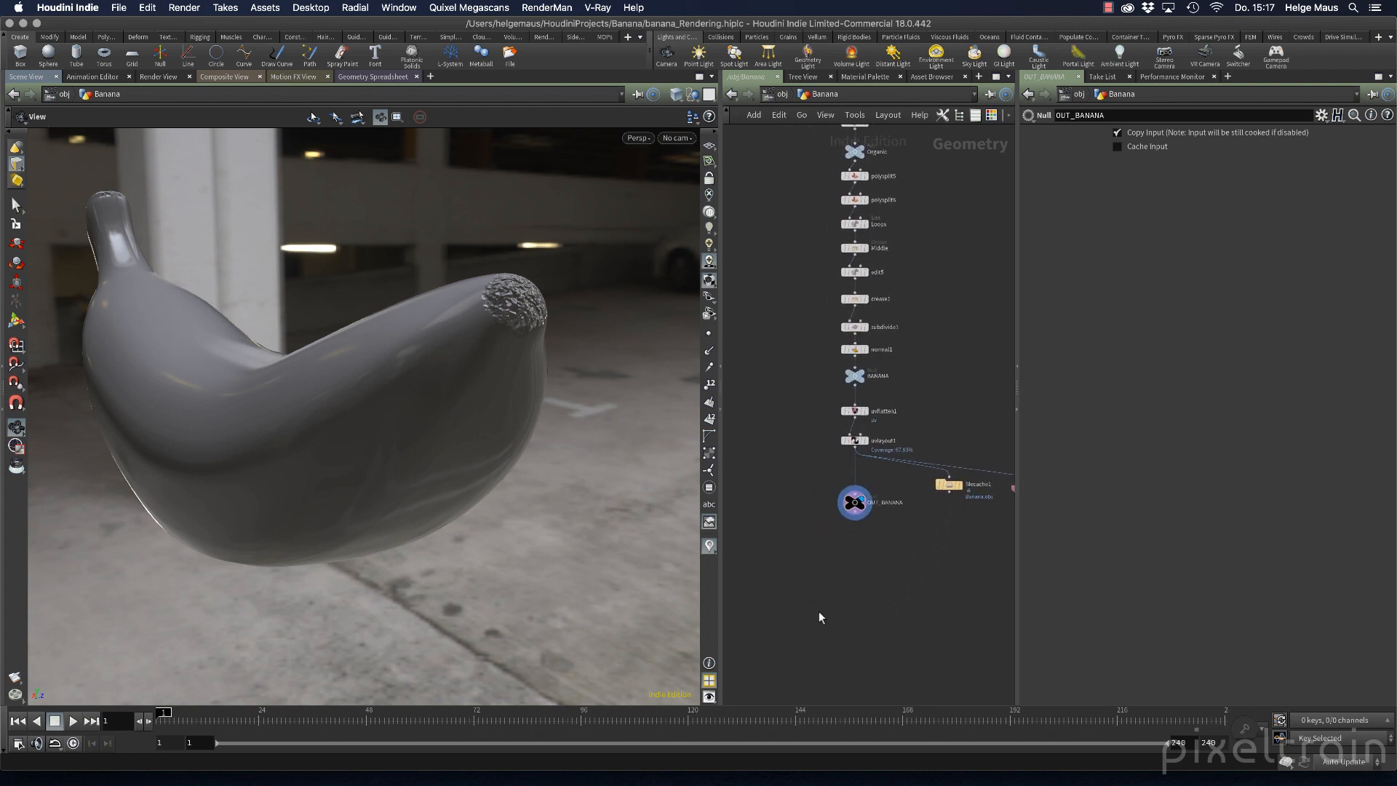
pyautogui.click(780, 91)
pyautogui.click(781, 93)
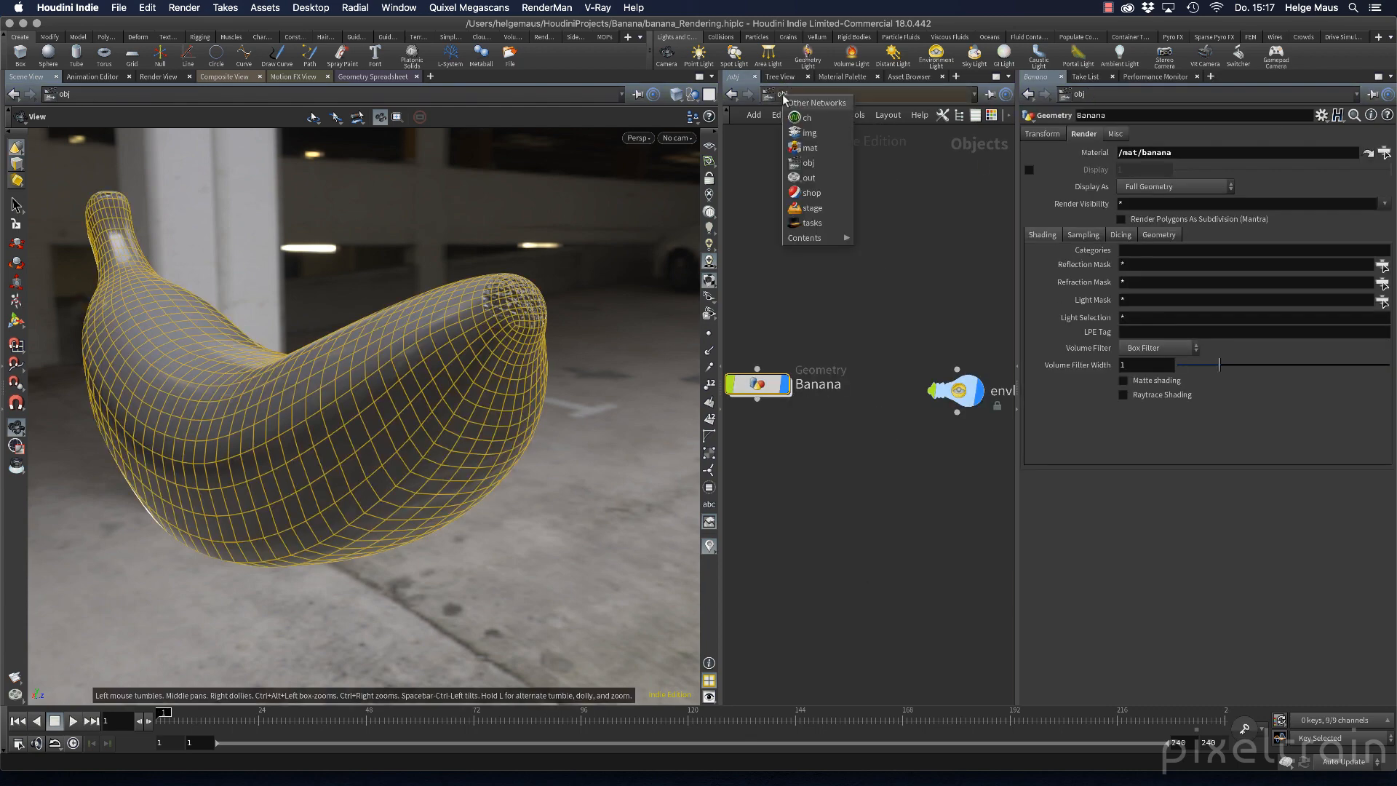
pyautogui.click(818, 152)
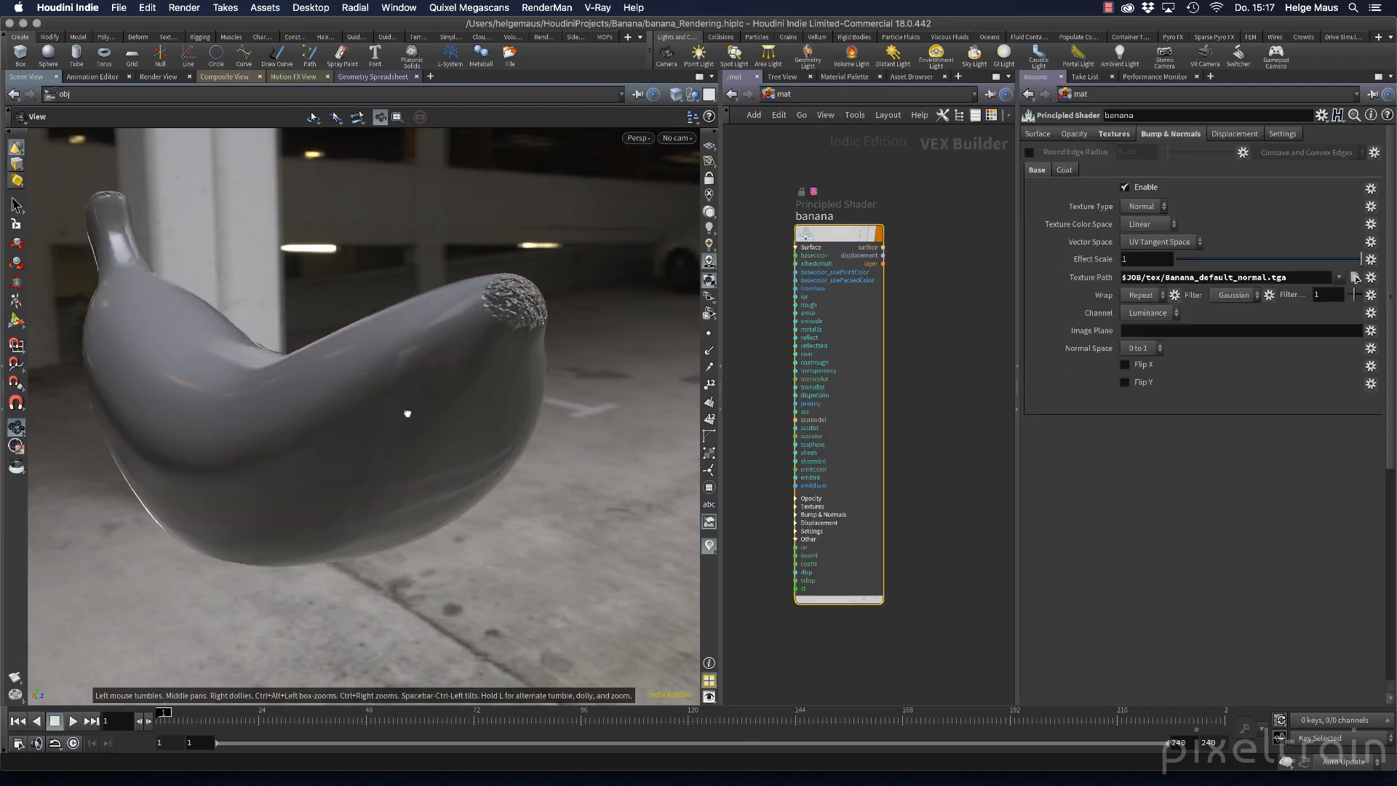
# Enable the shader's base color texture, load Banana_default_albedo.tga and inspect the textured banana from several sides.
pyautogui.moveTo(405, 412); pyautogui.dragTo(535, 386)
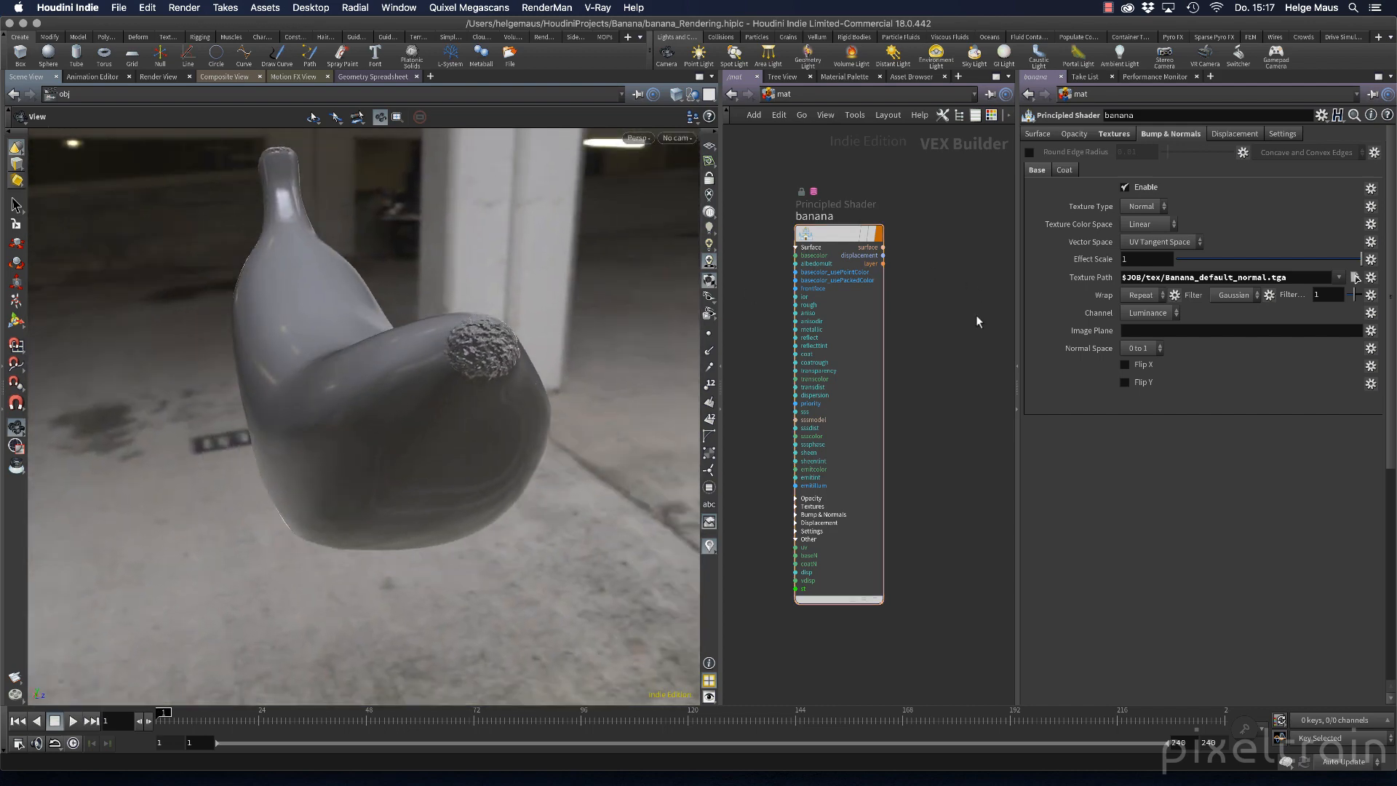
pyautogui.moveTo(874, 231)
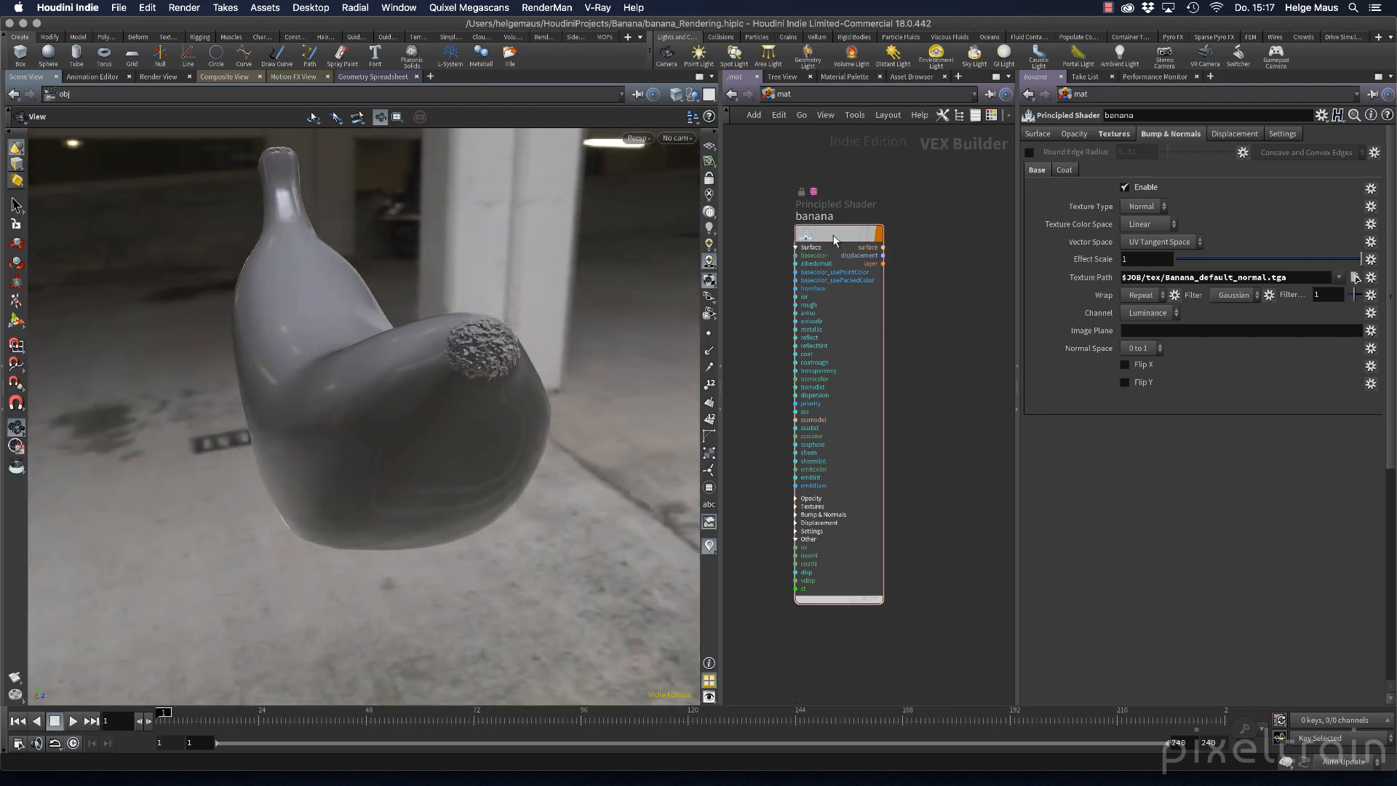
pyautogui.click(1123, 136)
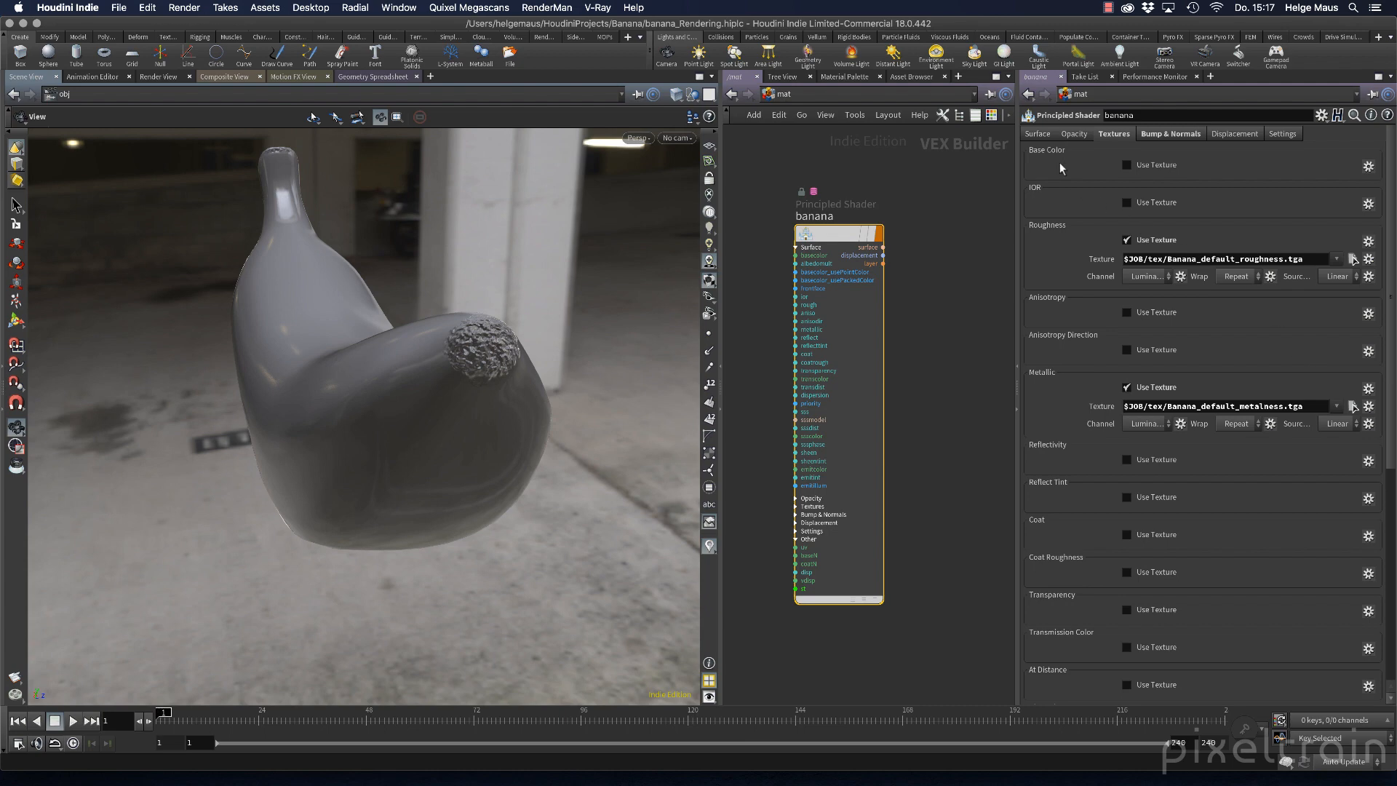
pyautogui.click(1126, 166)
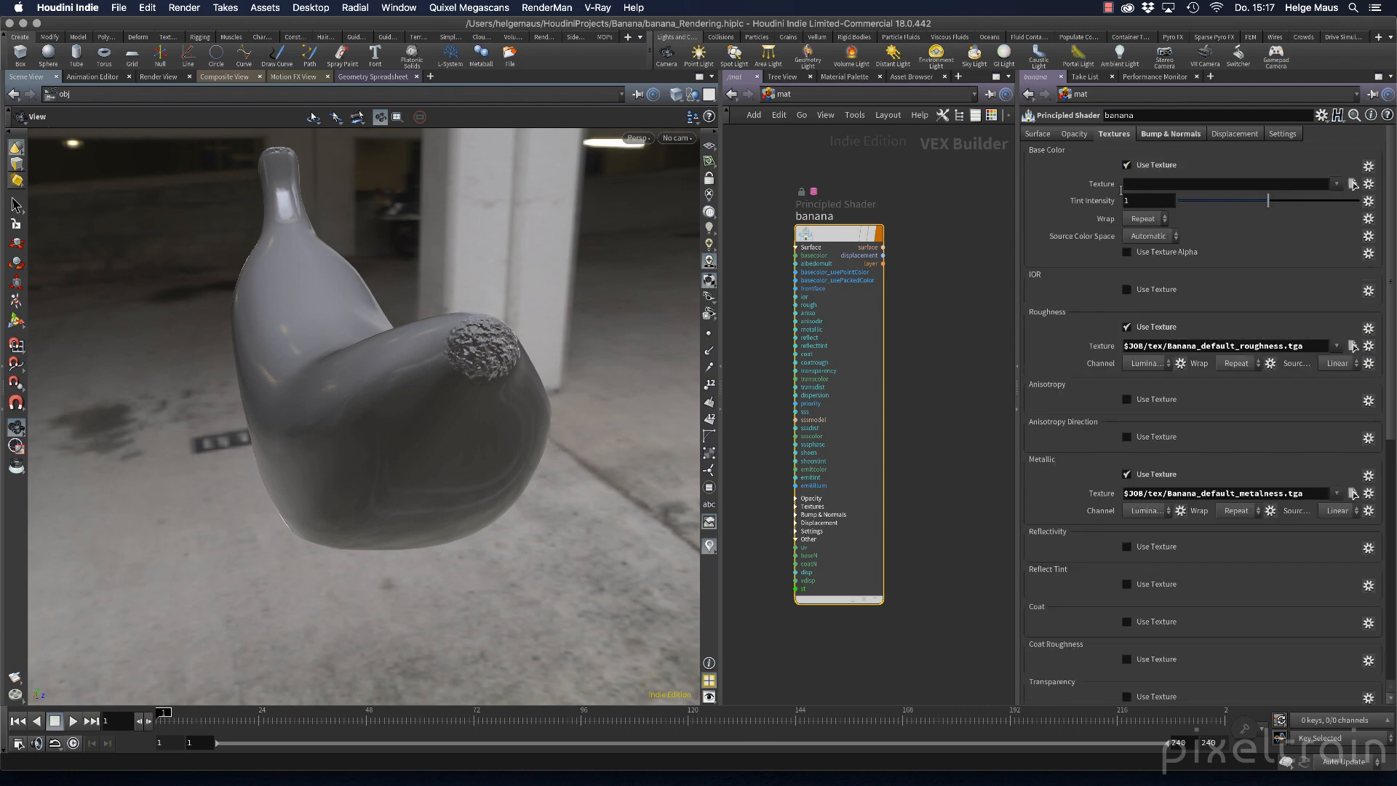
pyautogui.click(1353, 185)
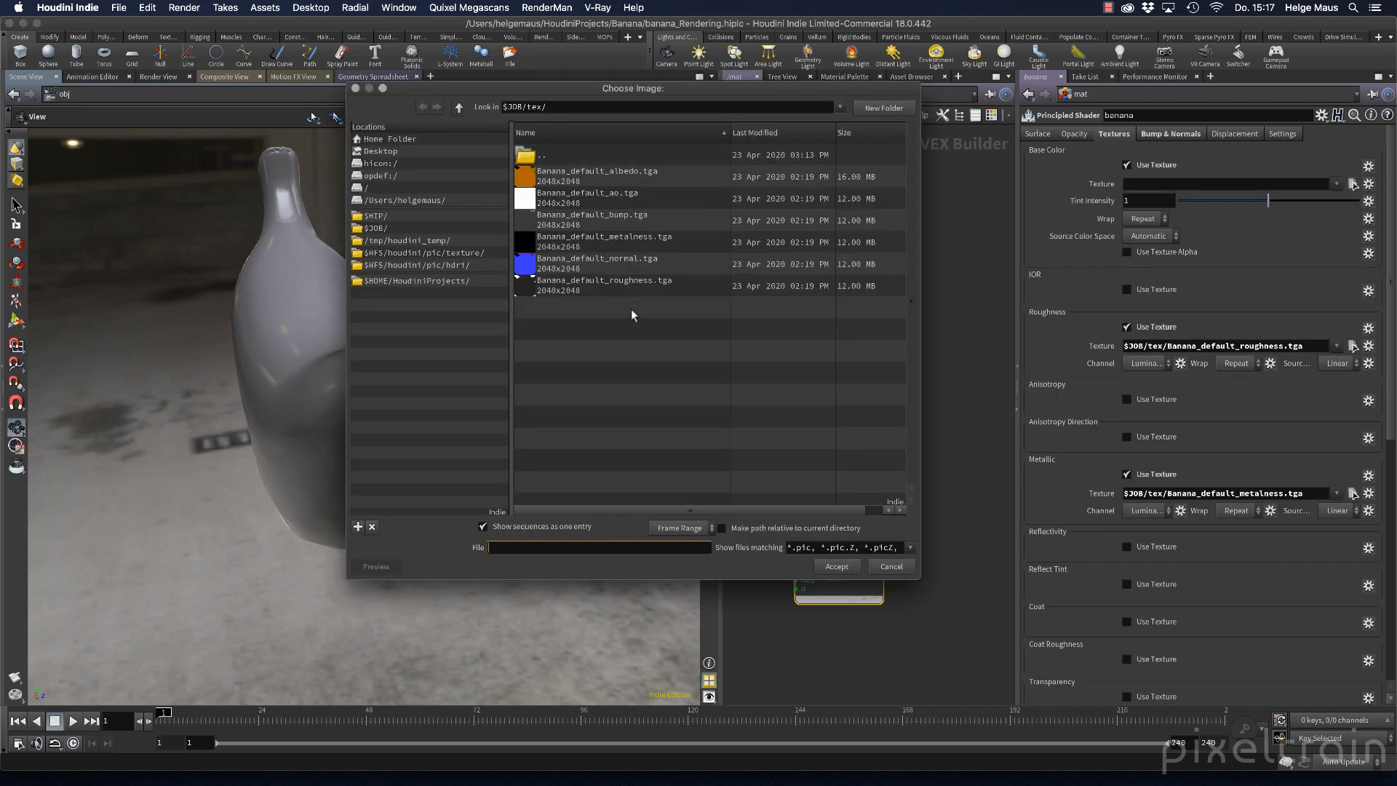
pyautogui.click(639, 176)
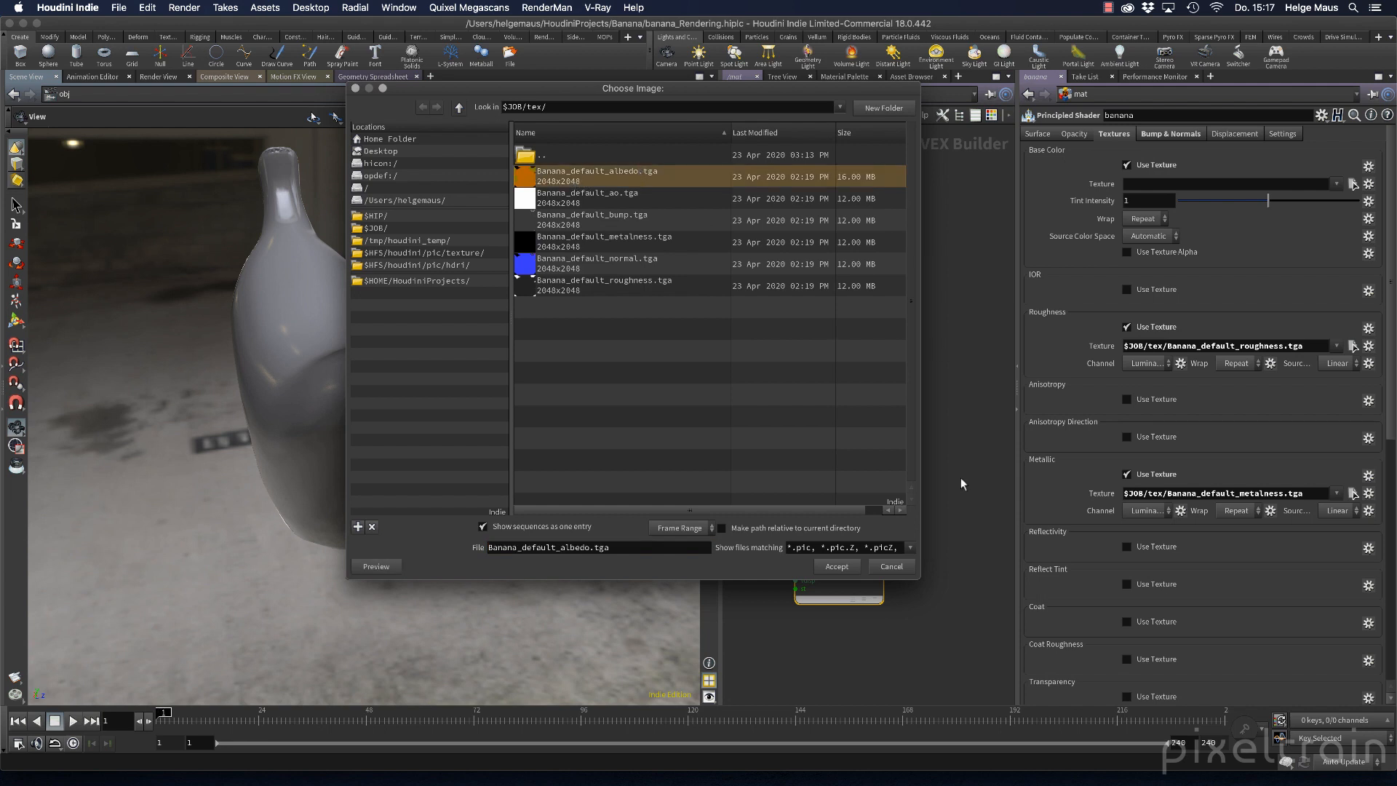
pyautogui.click(833, 563)
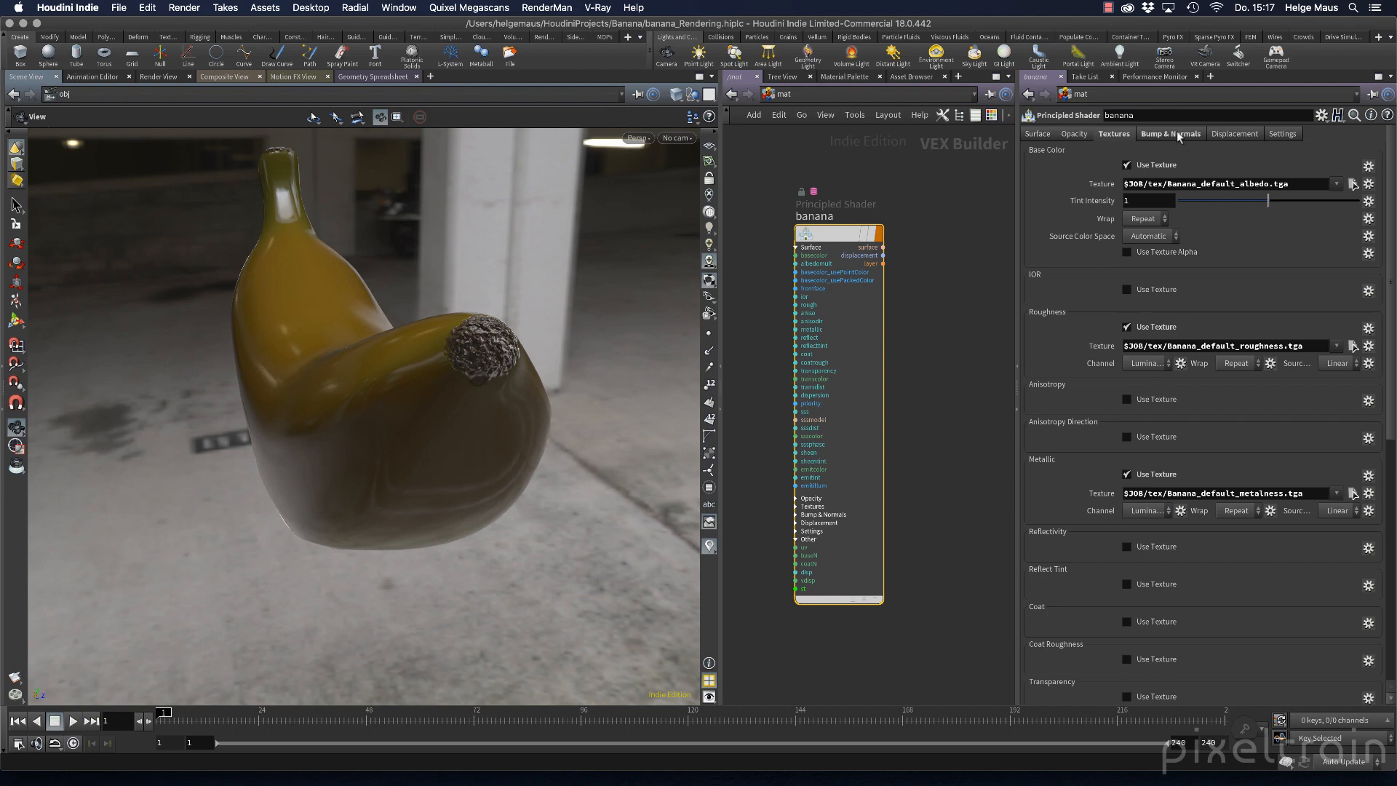
pyautogui.moveTo(416, 391); pyautogui.dragTo(575, 371)
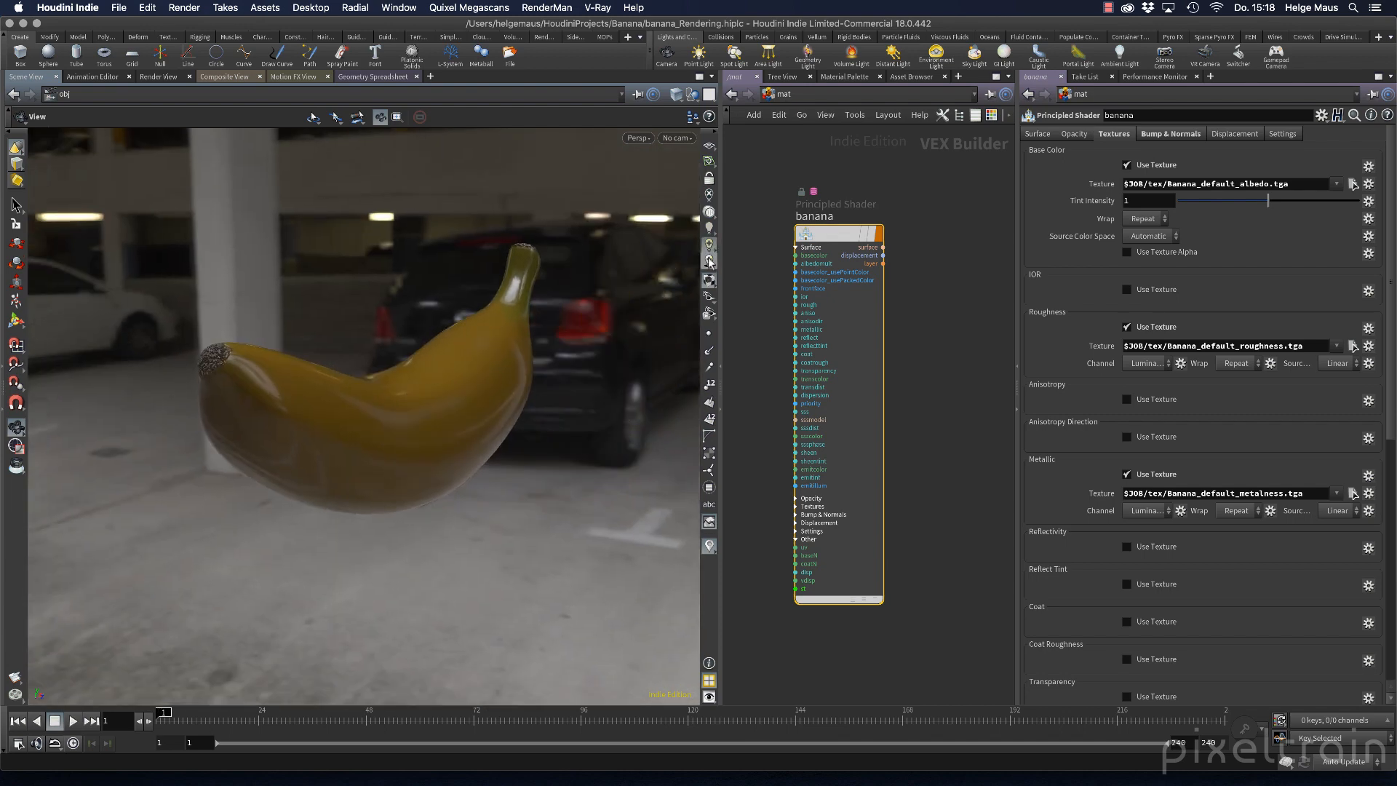
pyautogui.moveTo(490, 400); pyautogui.dragTo(499, 446)
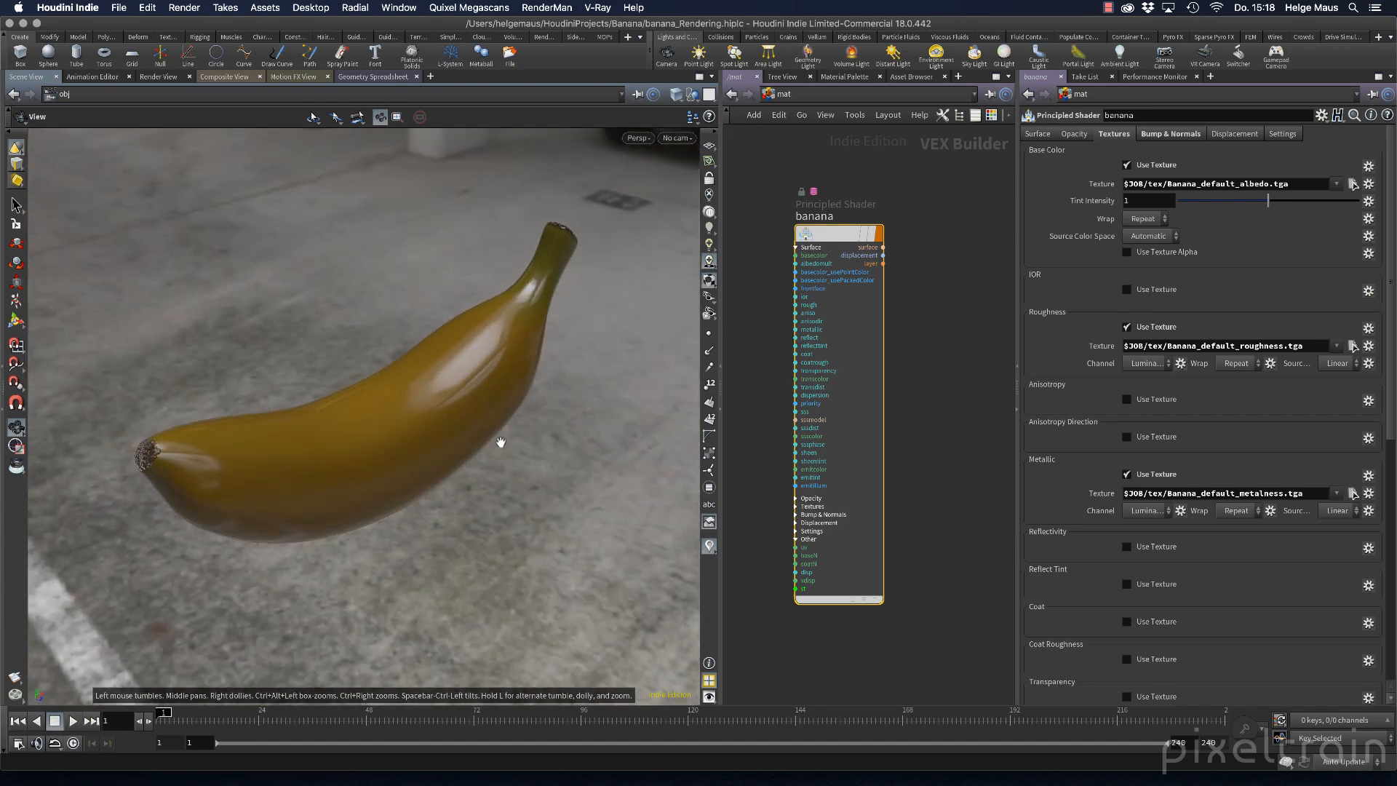
# Set the shader's base color to pure white (1, 1, 1) and check the banana's brightness.
pyautogui.click(1040, 134)
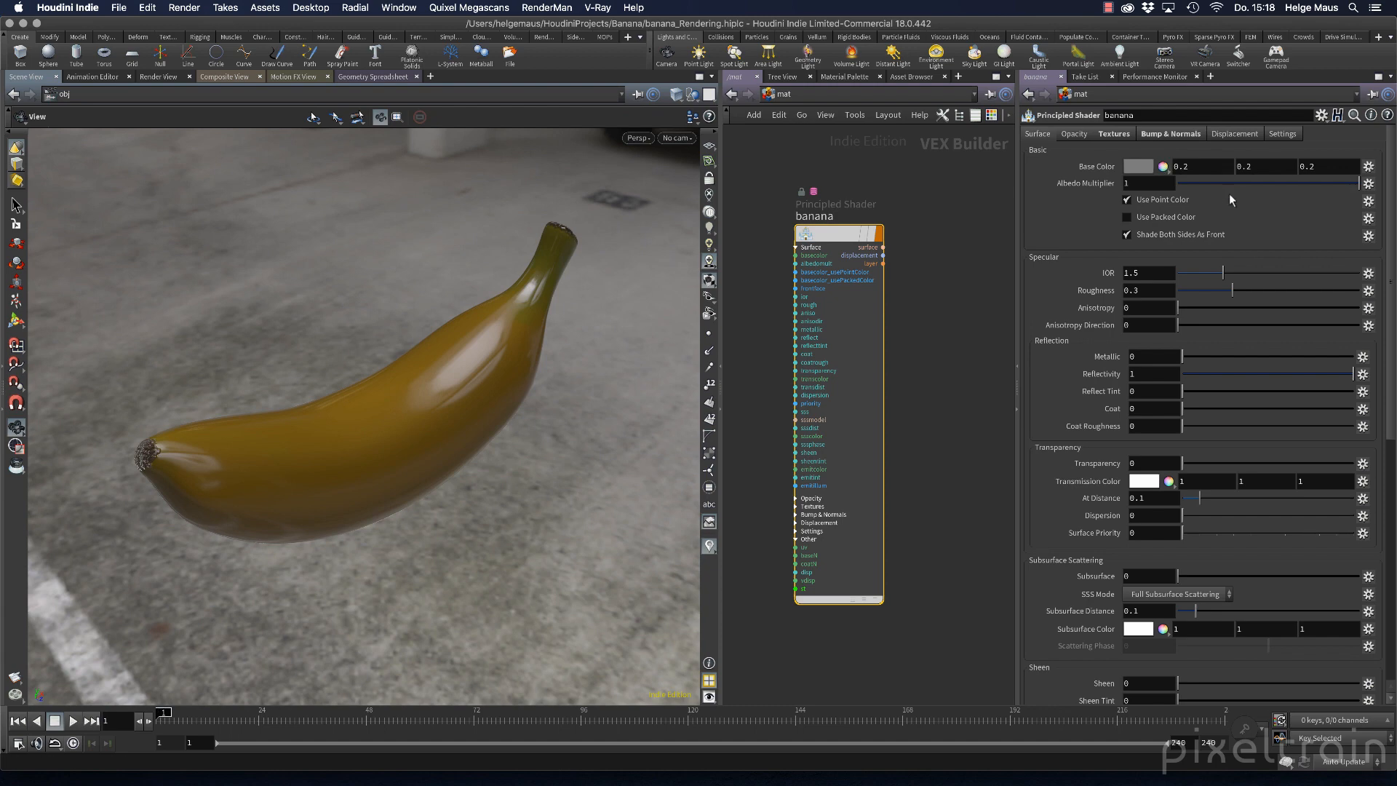
pyautogui.click(1144, 166)
pyautogui.moveTo(1136, 353); pyautogui.dragTo(1331, 356)
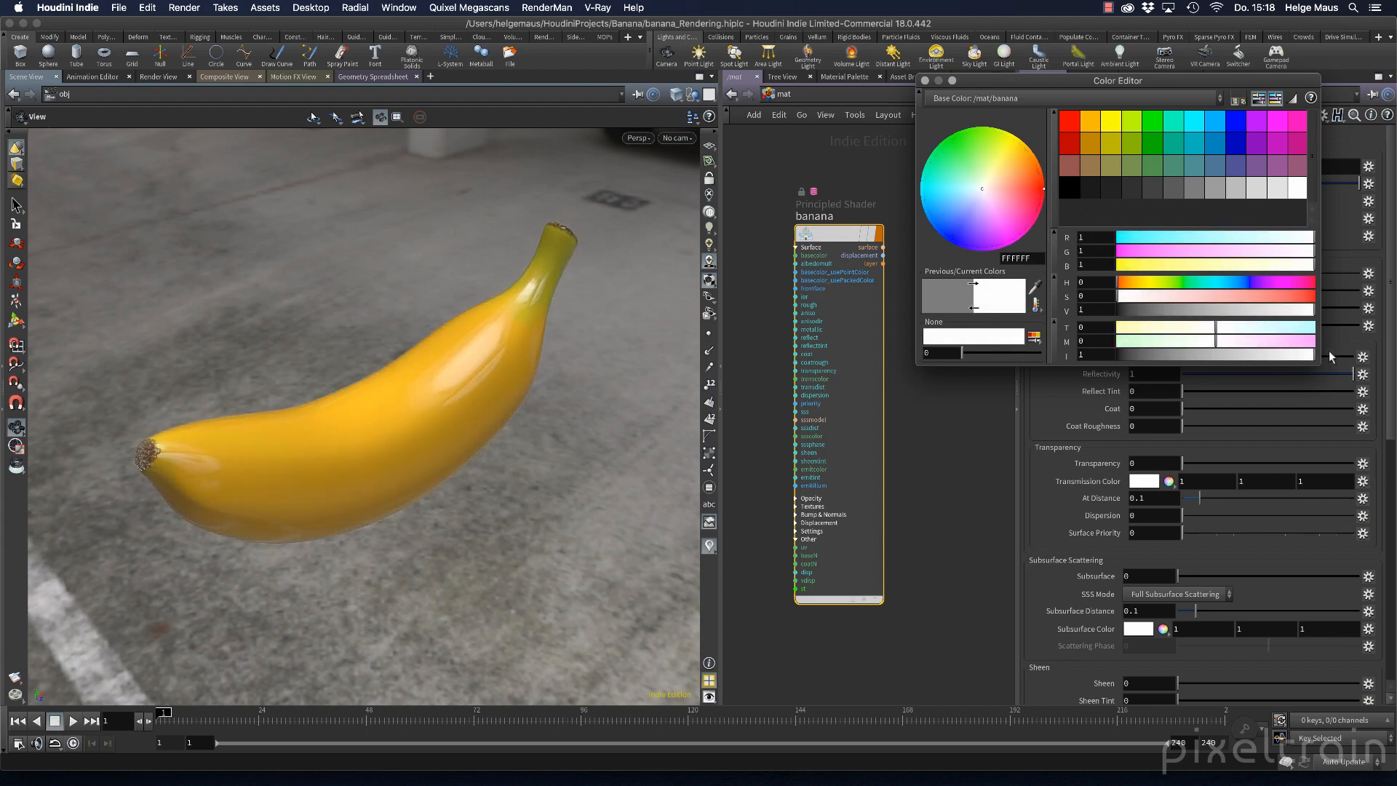
pyautogui.click(925, 81)
pyautogui.moveTo(524, 353); pyautogui.dragTo(436, 374)
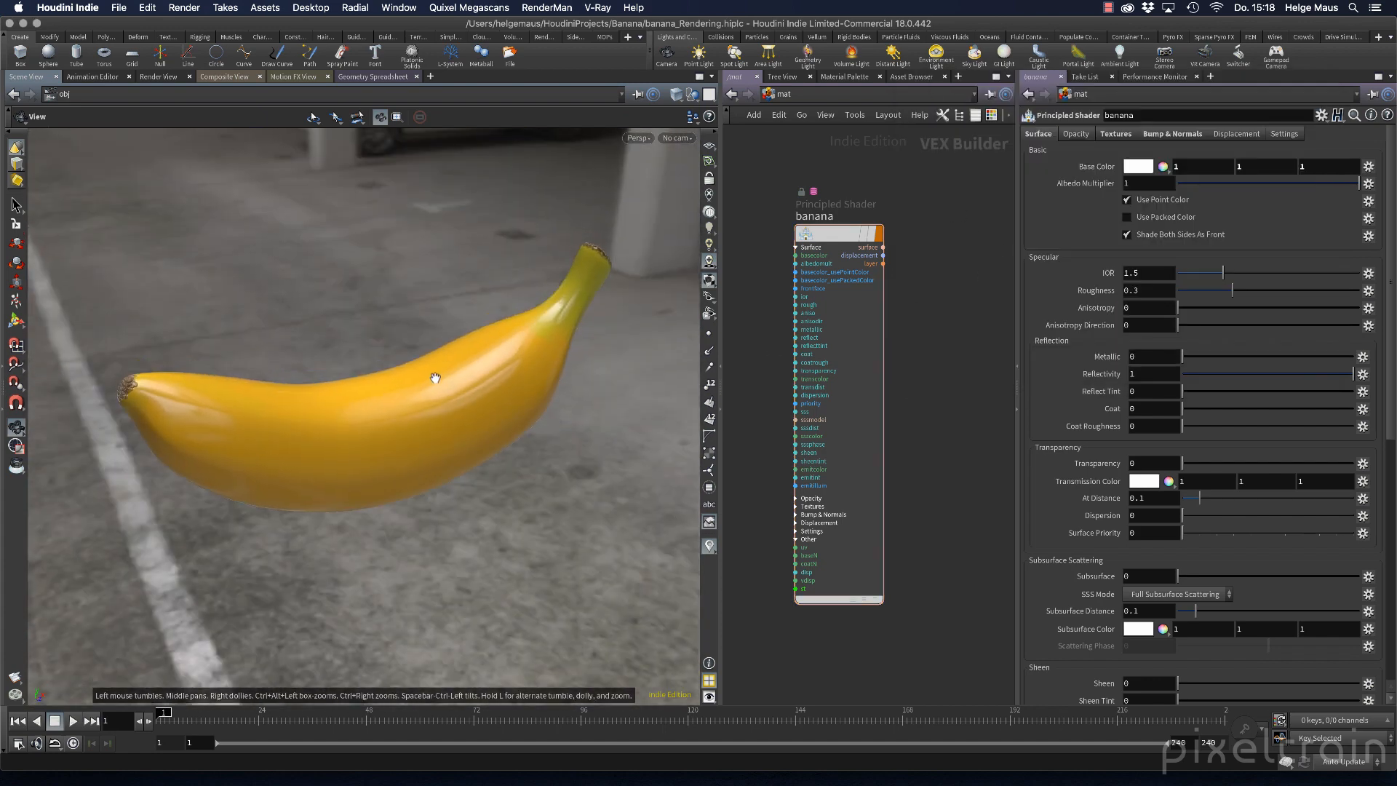
# Switch the base color to HSV sliders and set its hue to 24.5 with saturation 0 and value 1.
pyautogui.click(1164, 168)
pyautogui.click(1164, 187)
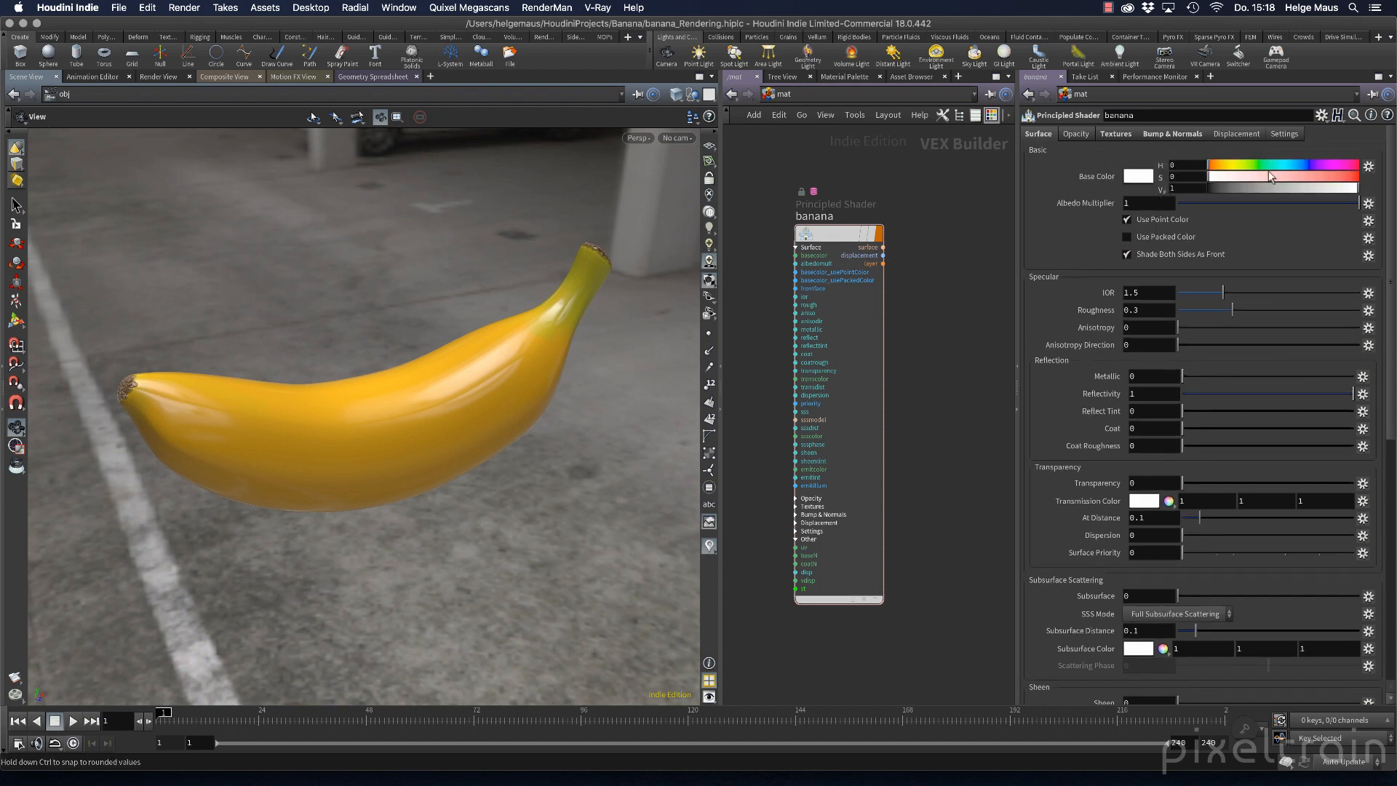
pyautogui.moveTo(1210, 163); pyautogui.dragTo(1183, 182)
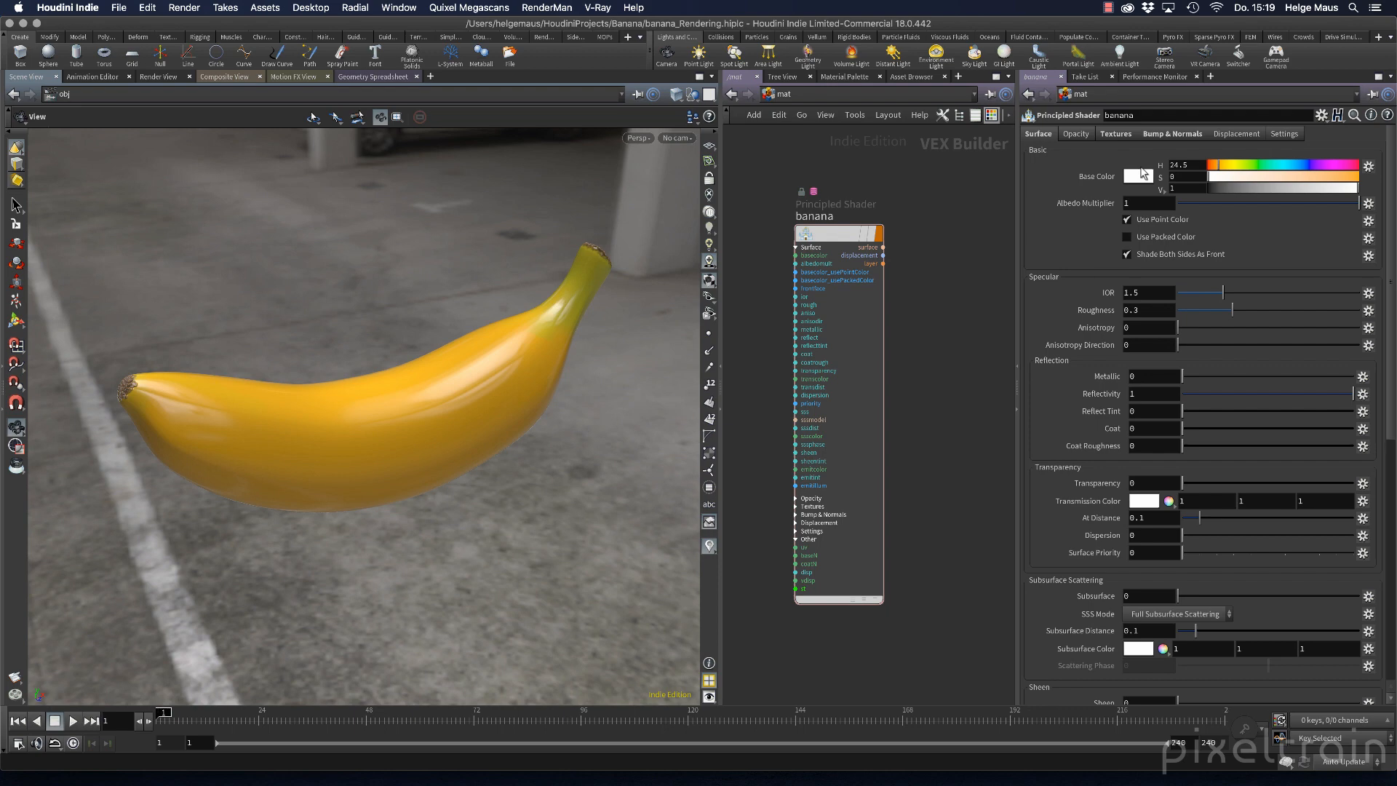
# Check the shader's texture assignments and raise its specular roughness to 1.
pyautogui.click(1118, 136)
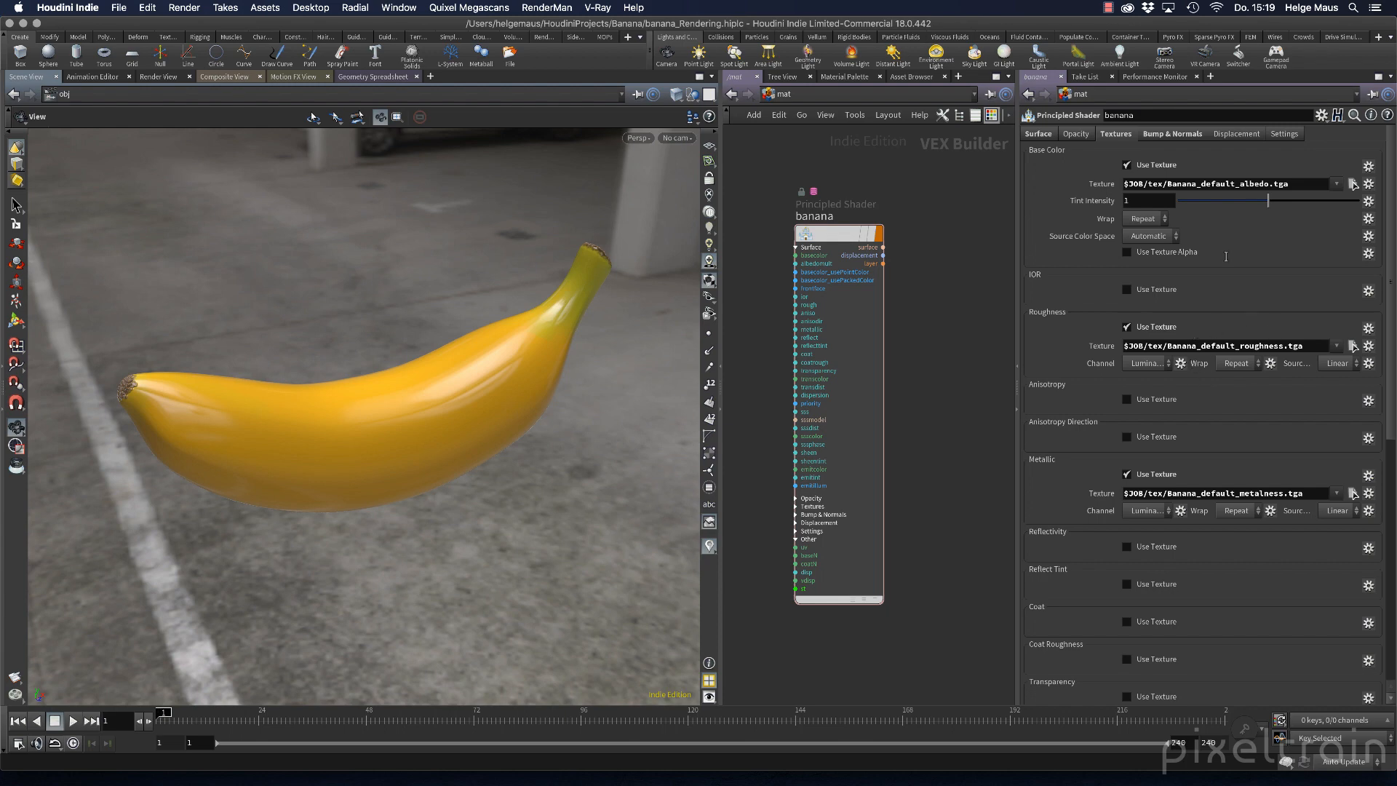
pyautogui.click(1039, 134)
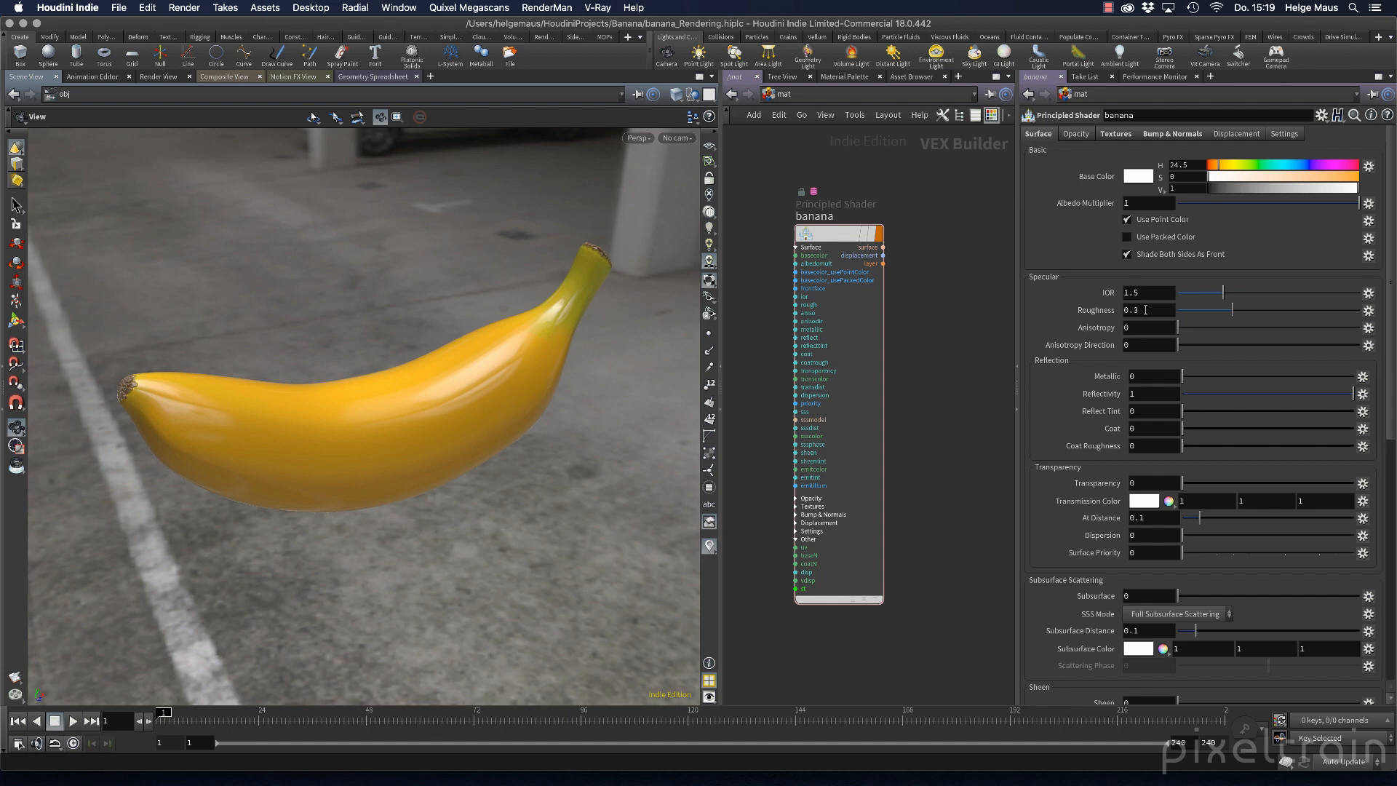
pyautogui.moveTo(1233, 310); pyautogui.dragTo(1375, 315)
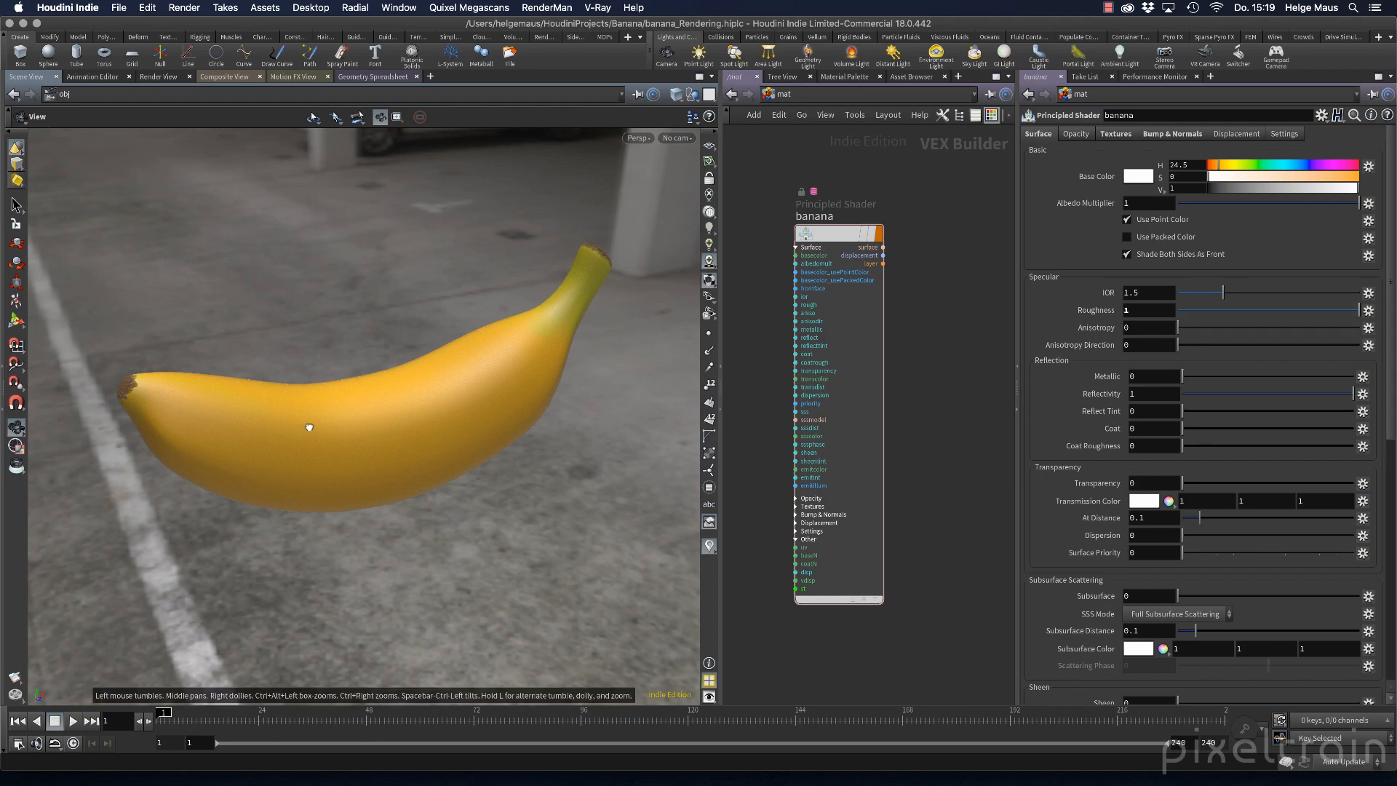
# Try the shader's metallic value at 1, check its texture assignments, and return metallic to 0.
pyautogui.moveTo(309, 428); pyautogui.dragTo(368, 415)
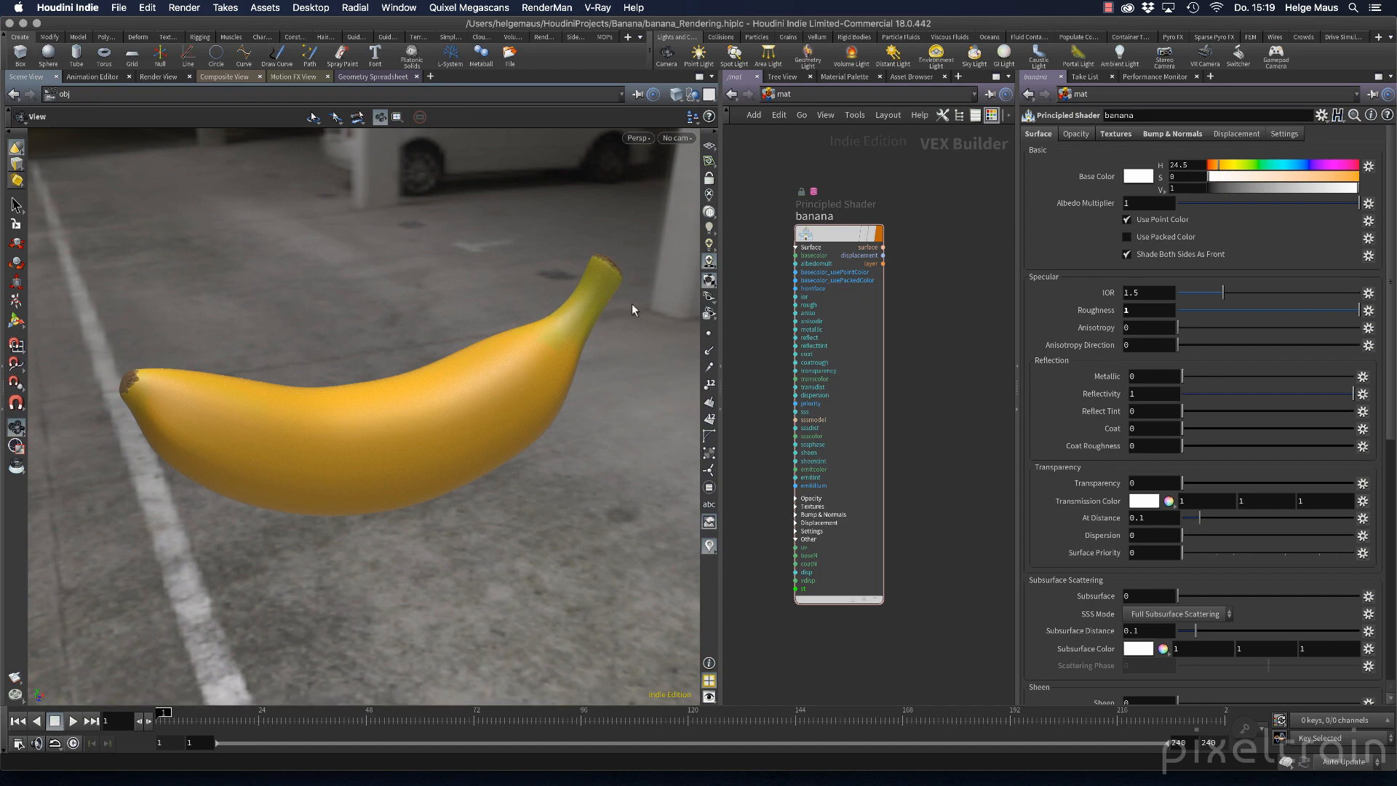
pyautogui.moveTo(1358, 310)
pyautogui.mouseDown()
pyautogui.moveTo(1296, 314)
pyautogui.moveTo(1383, 320)
pyautogui.mouseUp()
pyautogui.moveTo(1183, 377); pyautogui.dragTo(1365, 376)
pyautogui.click(1120, 134)
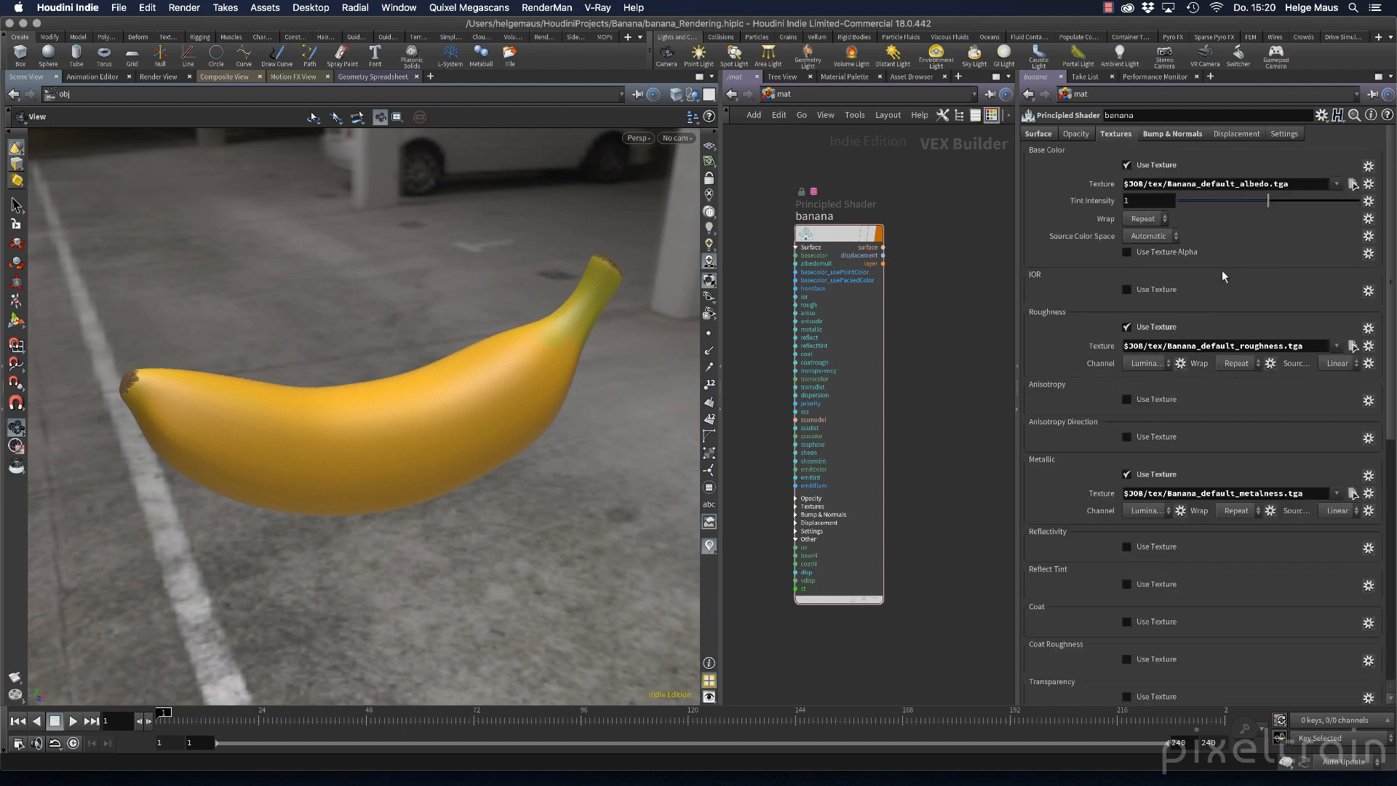
pyautogui.click(1039, 134)
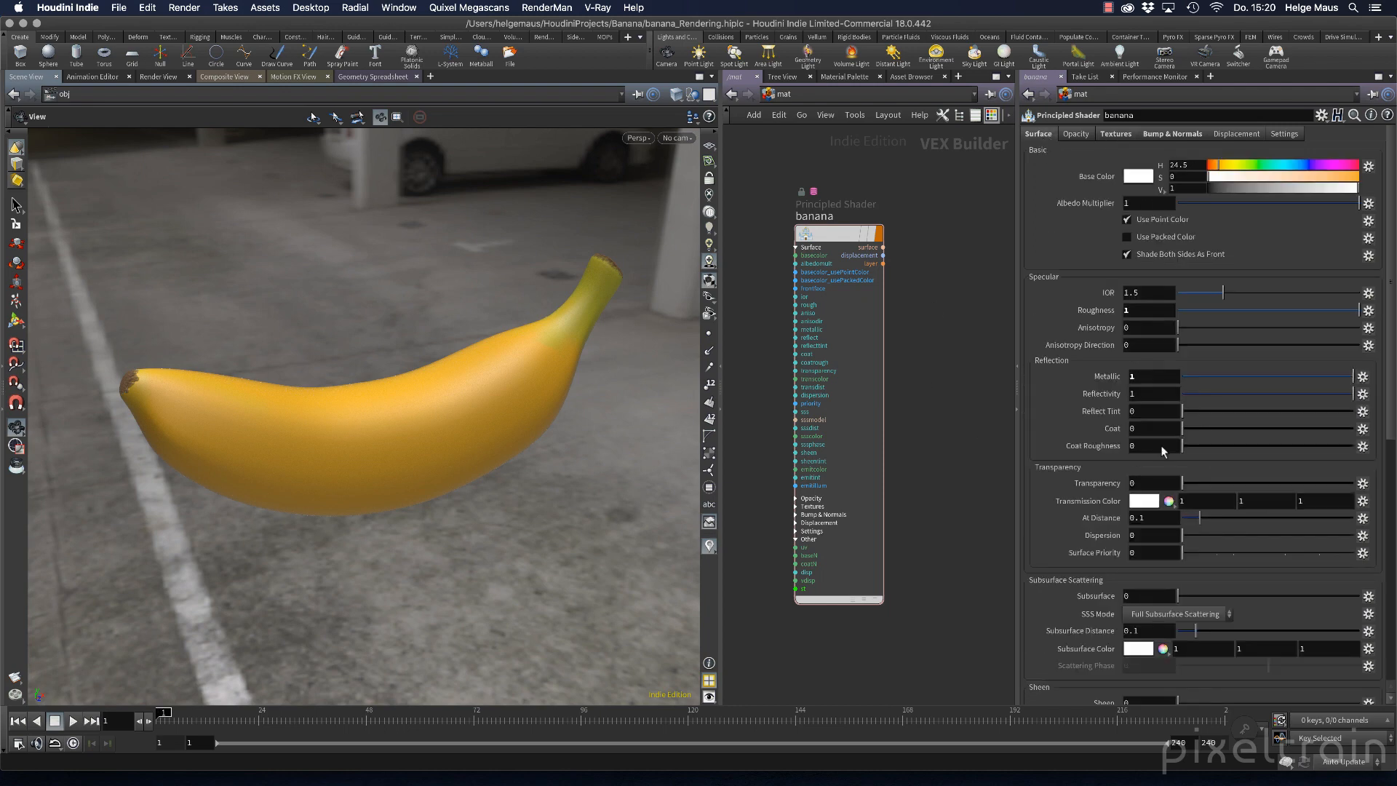
pyautogui.moveTo(1335, 373); pyautogui.dragTo(1153, 375)
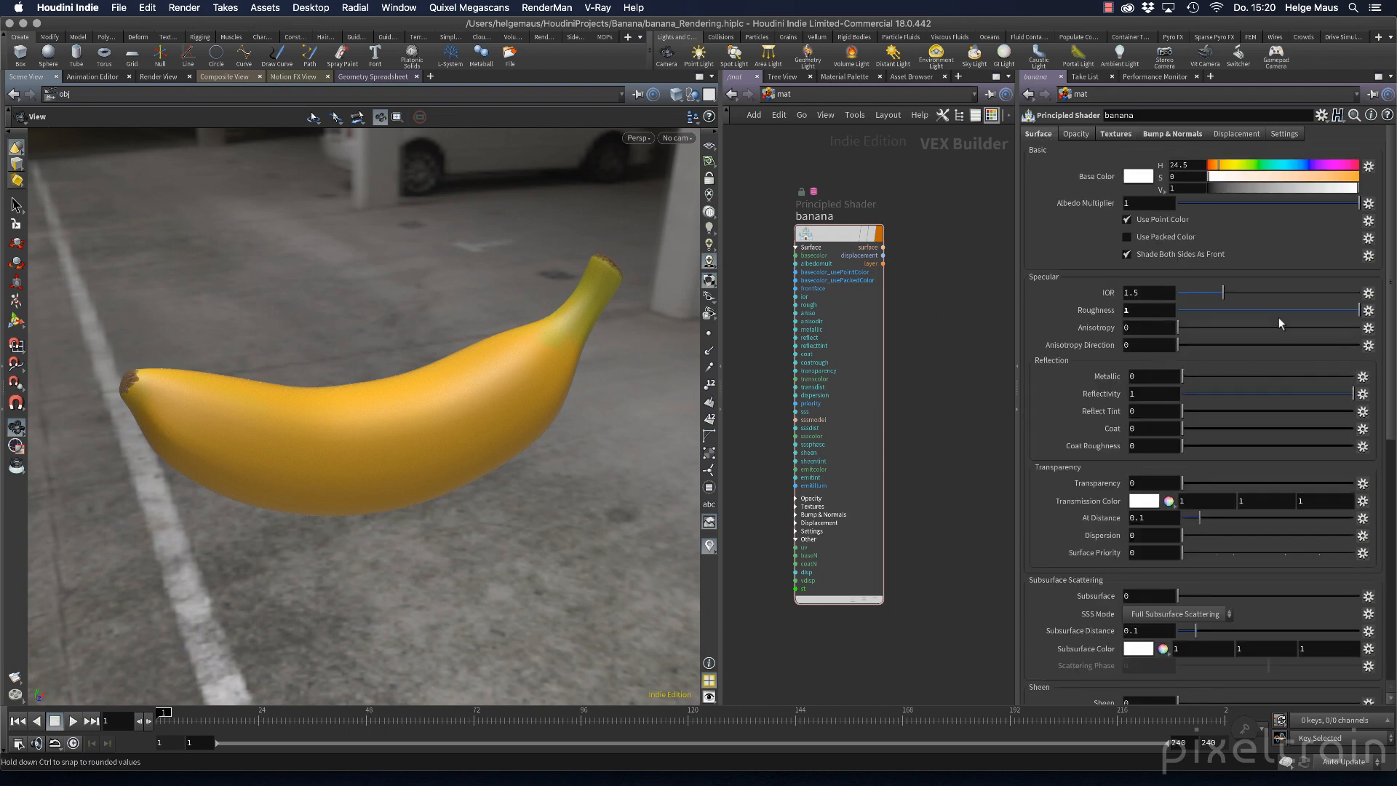
# Replace the shader's metallic texture with bricks001_height.rat from the $HFS/houdini/pic/texture folder.
pyautogui.click(1114, 134)
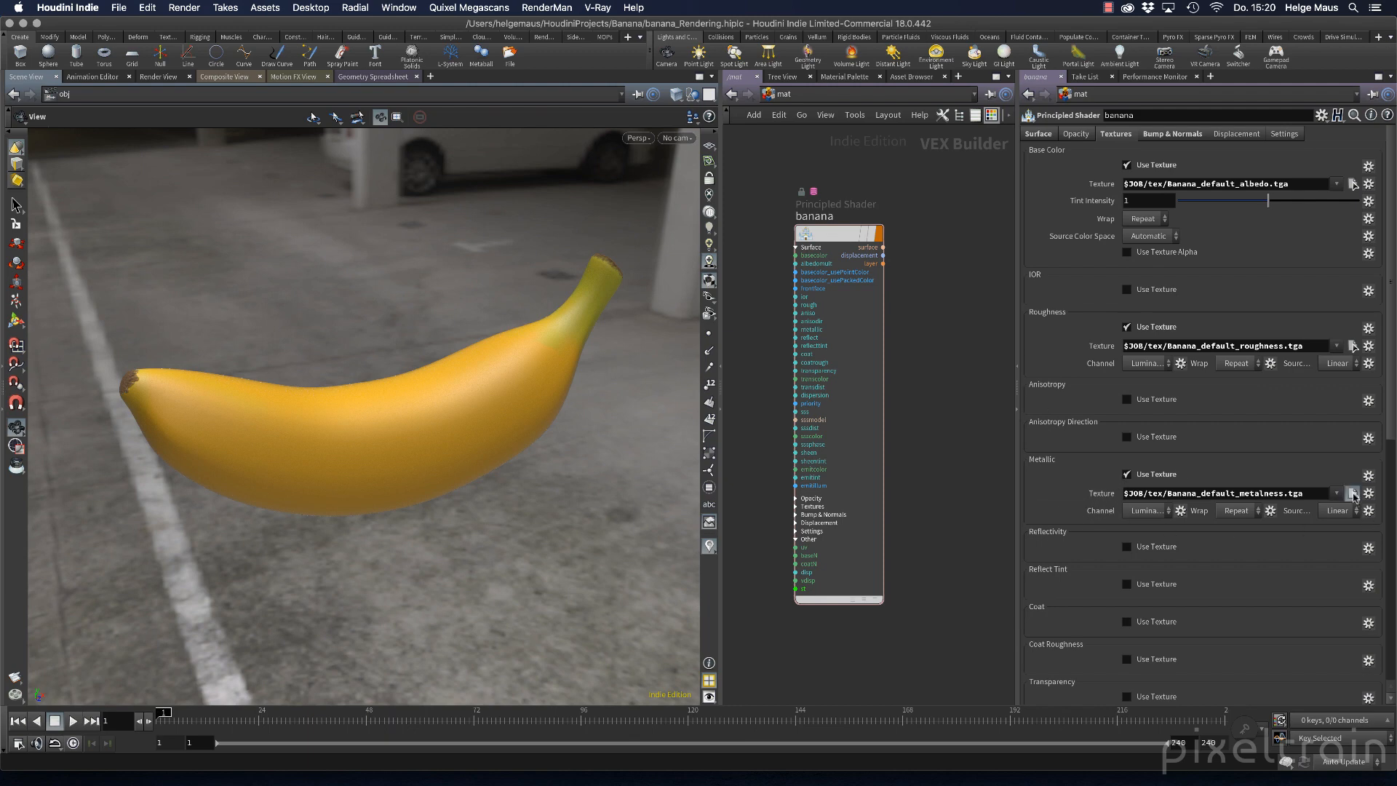
pyautogui.click(1353, 493)
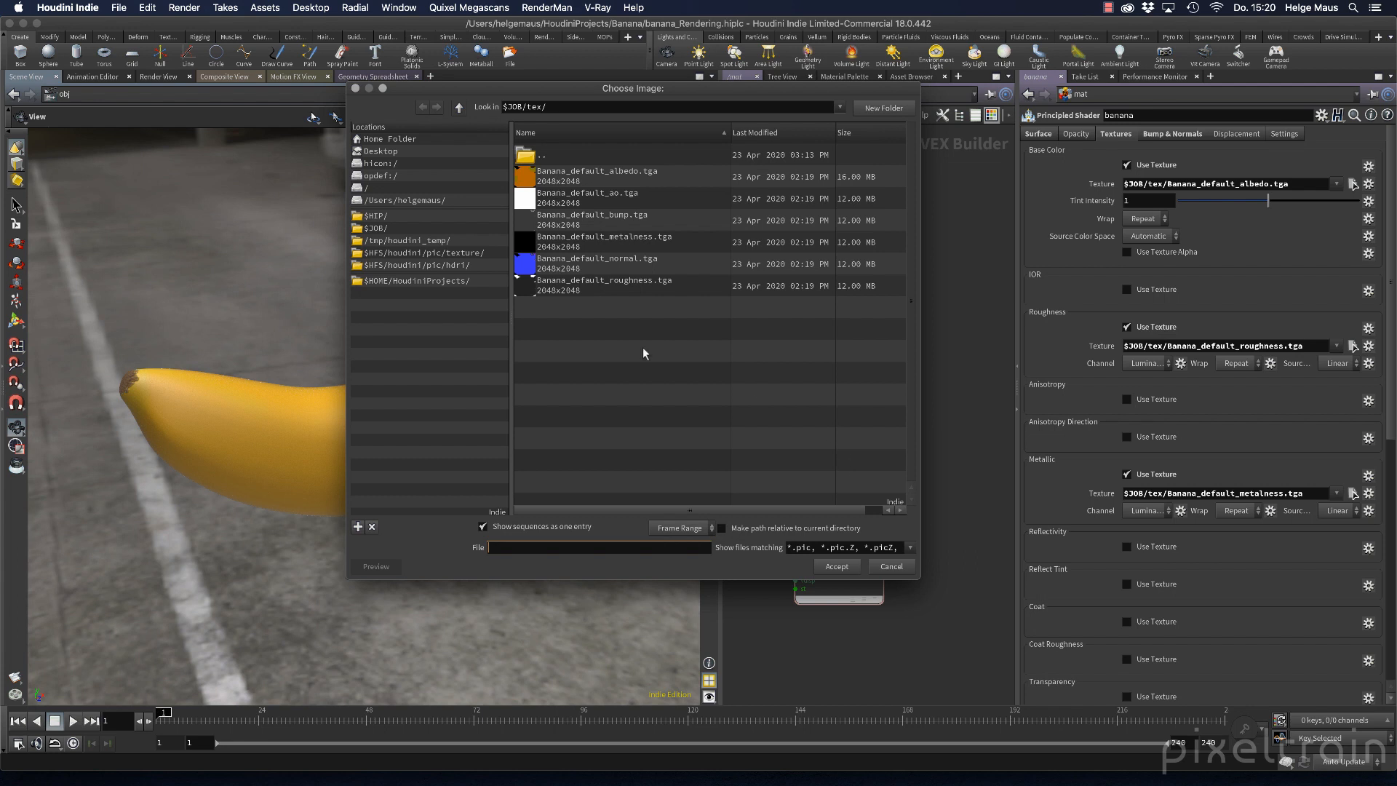
pyautogui.click(482, 255)
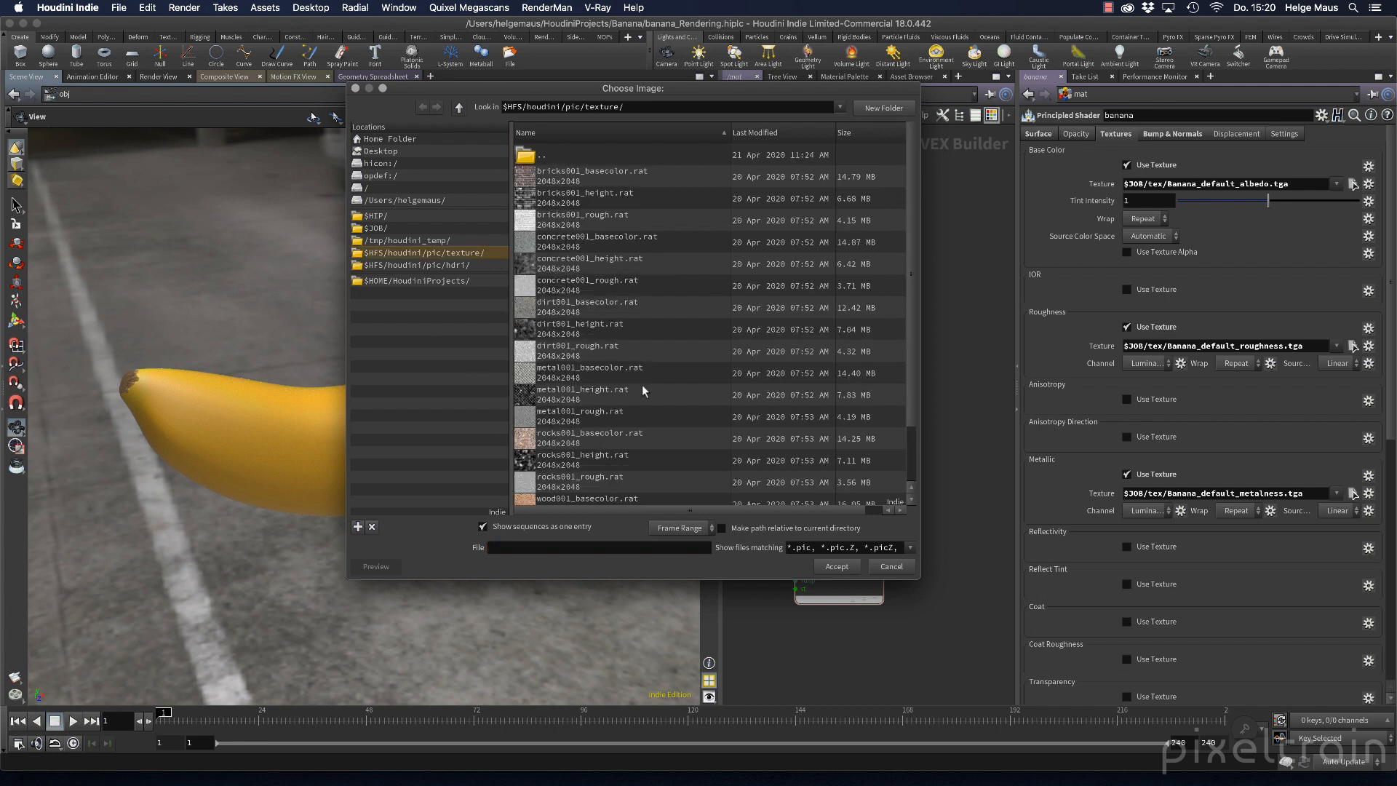
pyautogui.moveTo(912, 260); pyautogui.dragTo(939, 212)
pyautogui.click(546, 195)
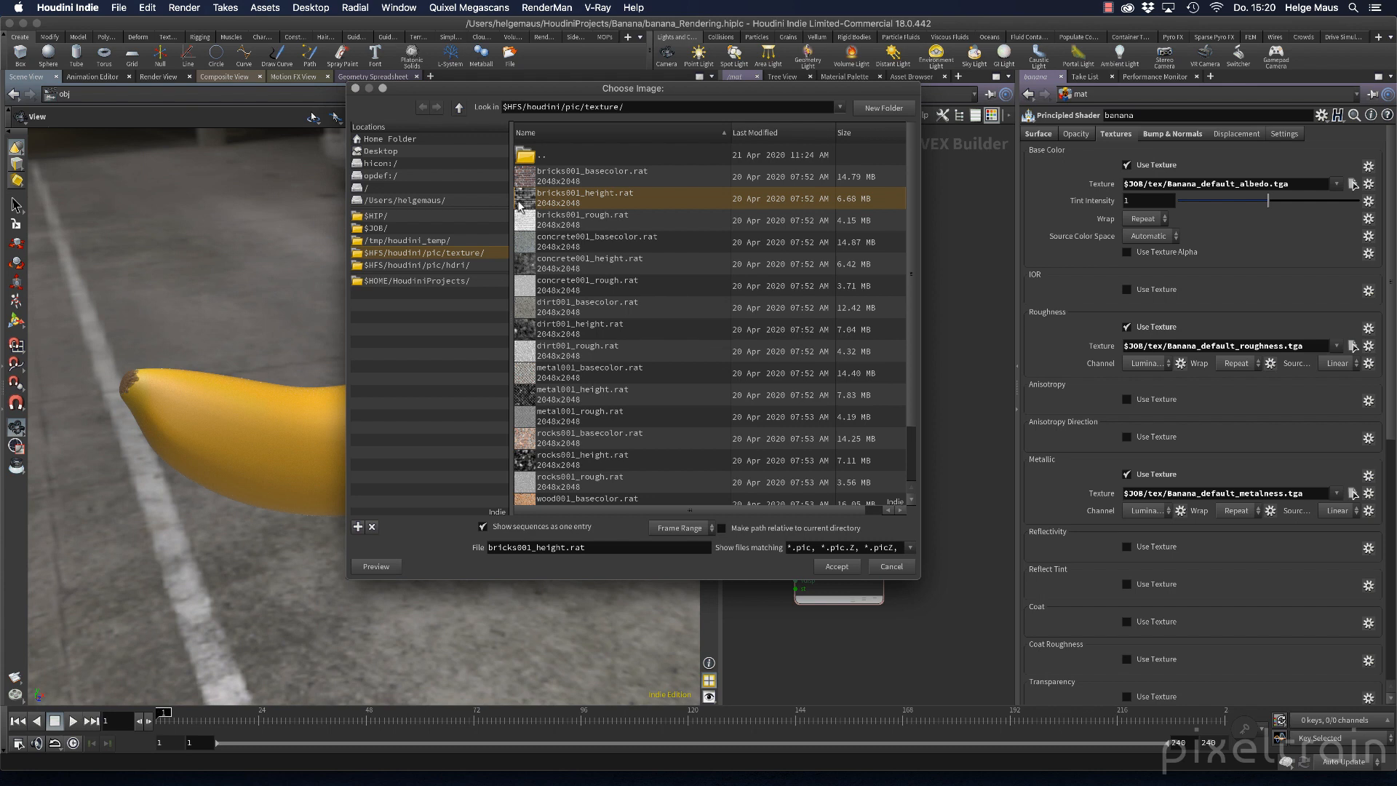
pyautogui.click(837, 566)
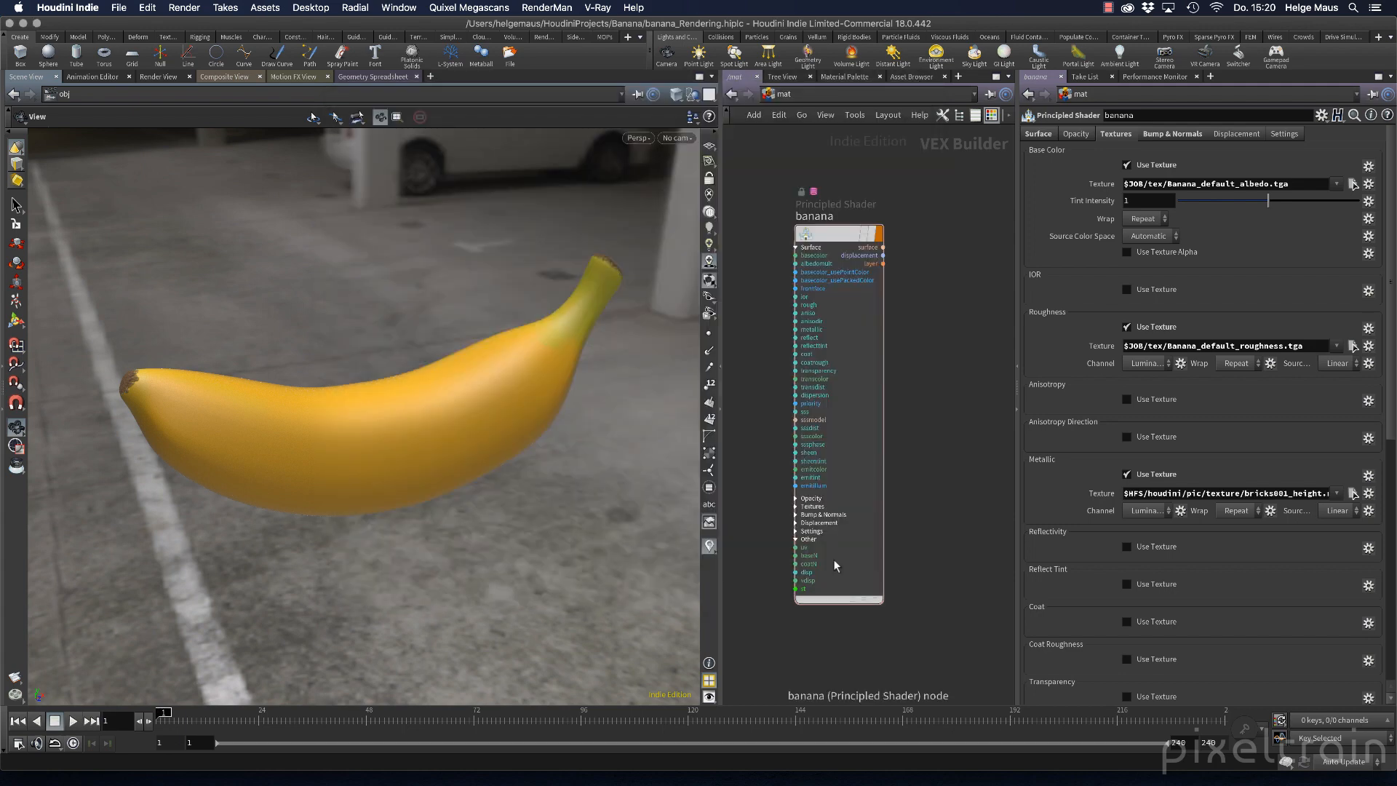
# Set the shader's metallic value to 1 and inspect the brick pattern's effect on the banana from several angles.
pyautogui.moveTo(327, 468); pyautogui.dragTo(362, 482)
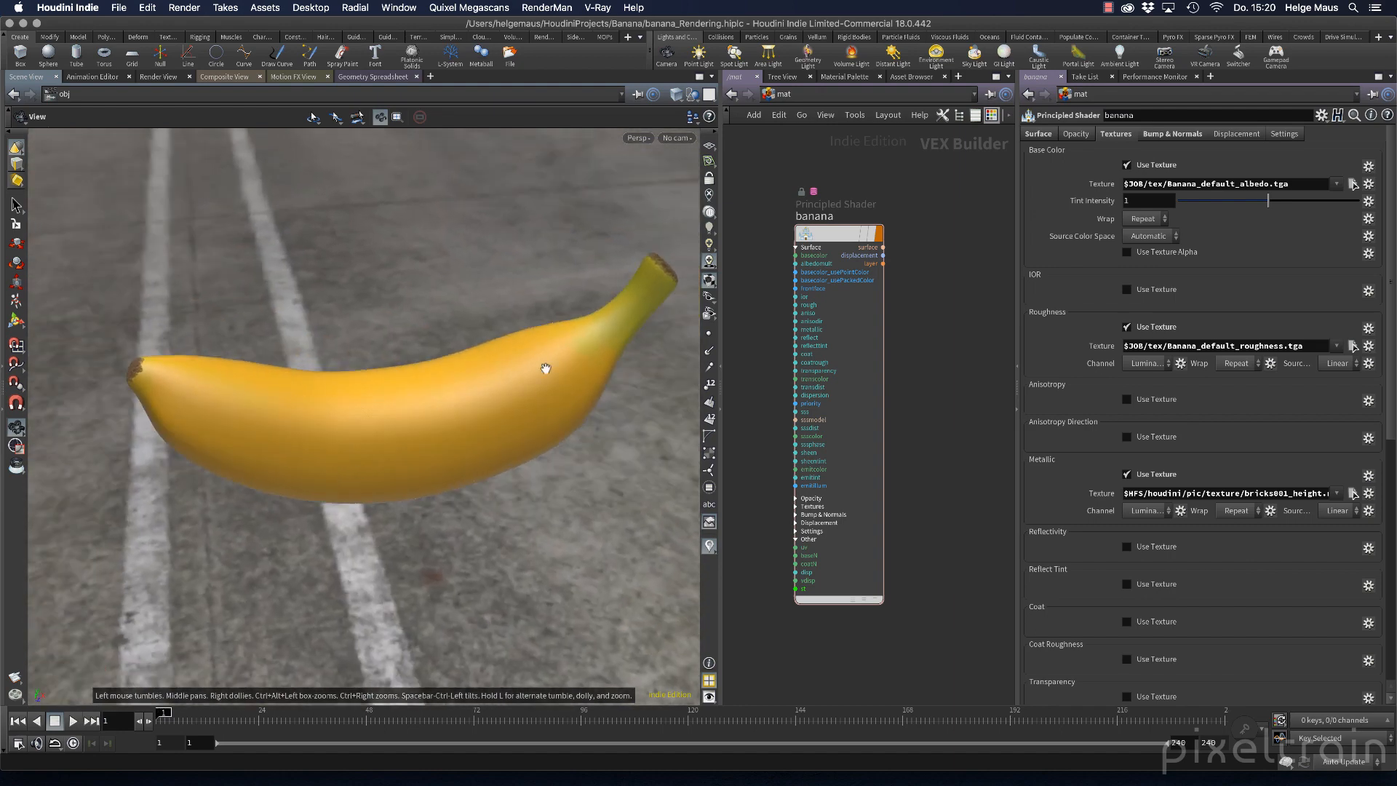
pyautogui.click(709, 263)
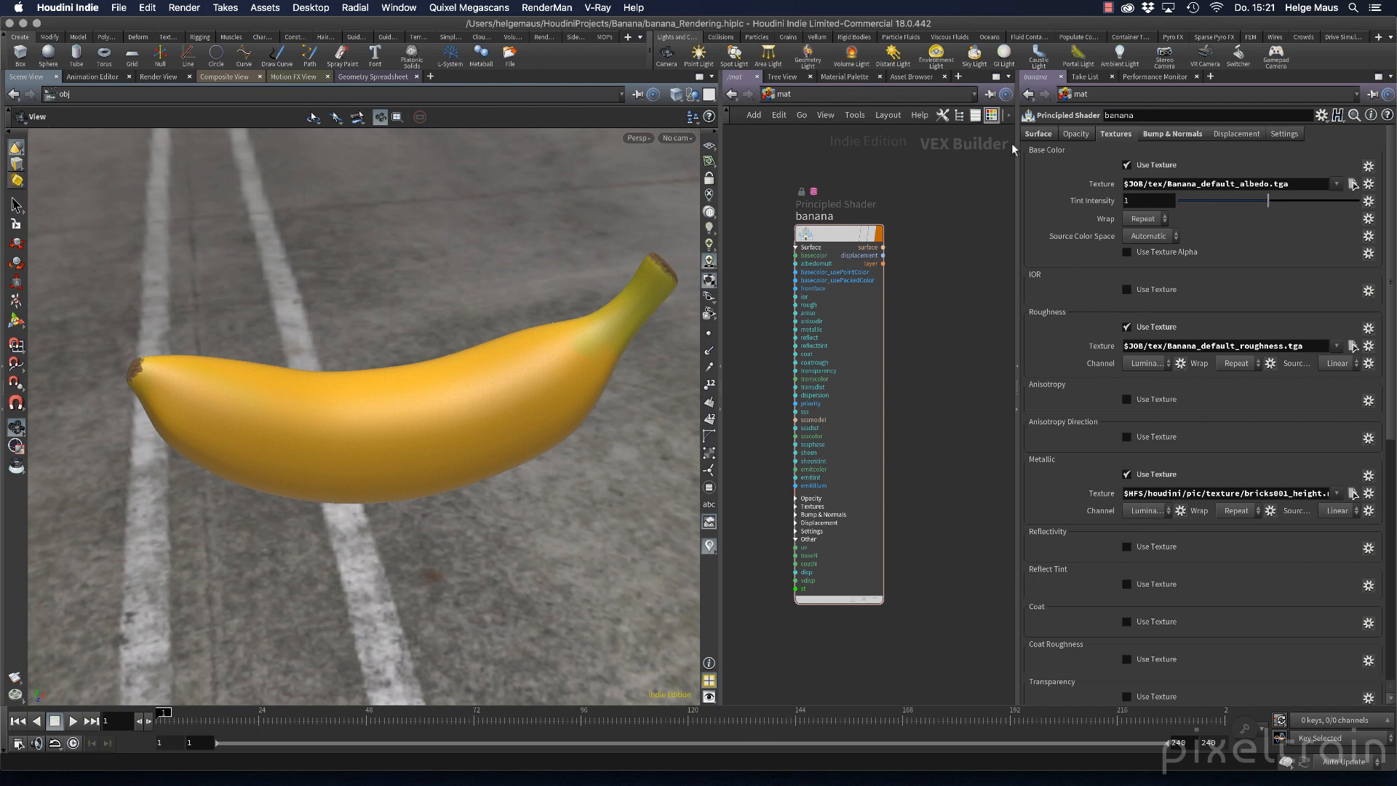
pyautogui.click(1039, 134)
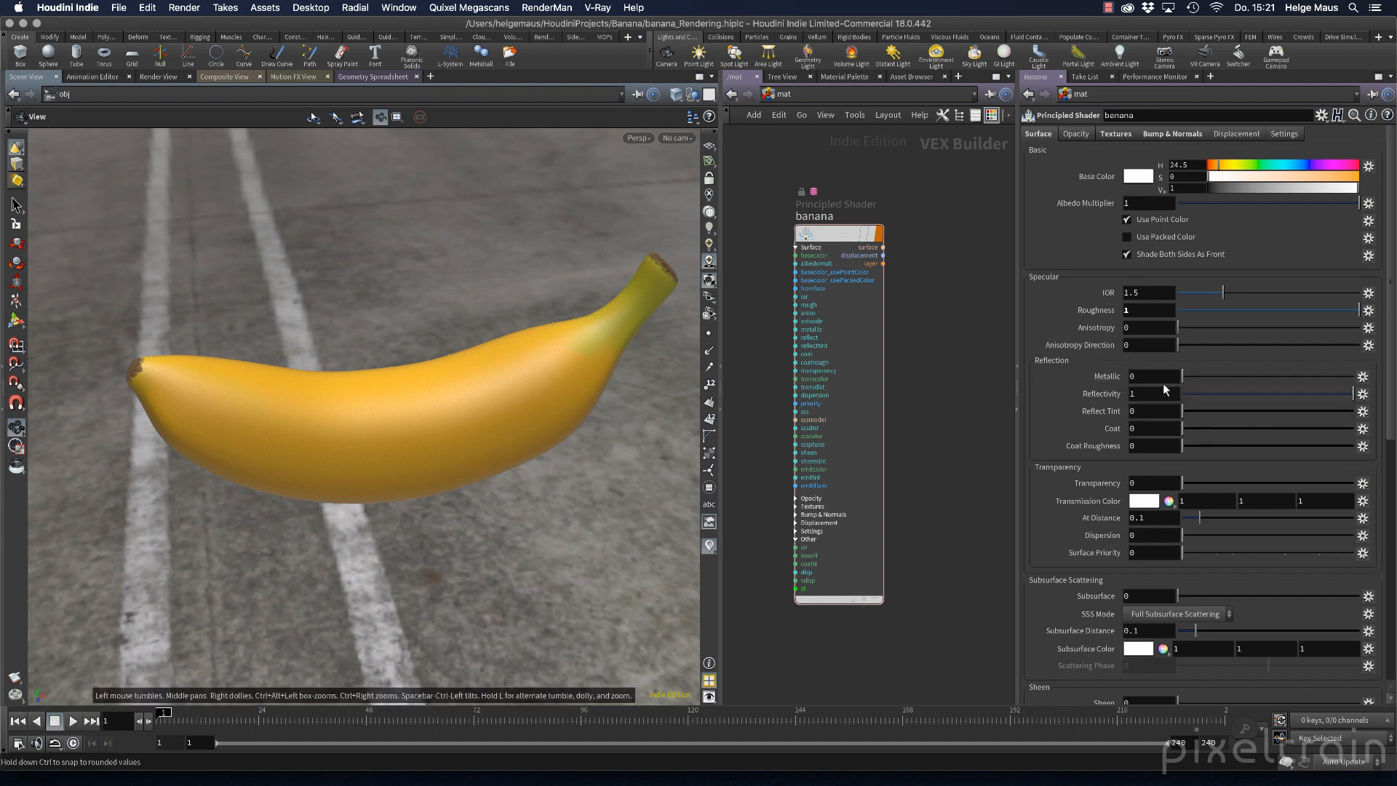
pyautogui.moveTo(1182, 376); pyautogui.dragTo(1376, 386)
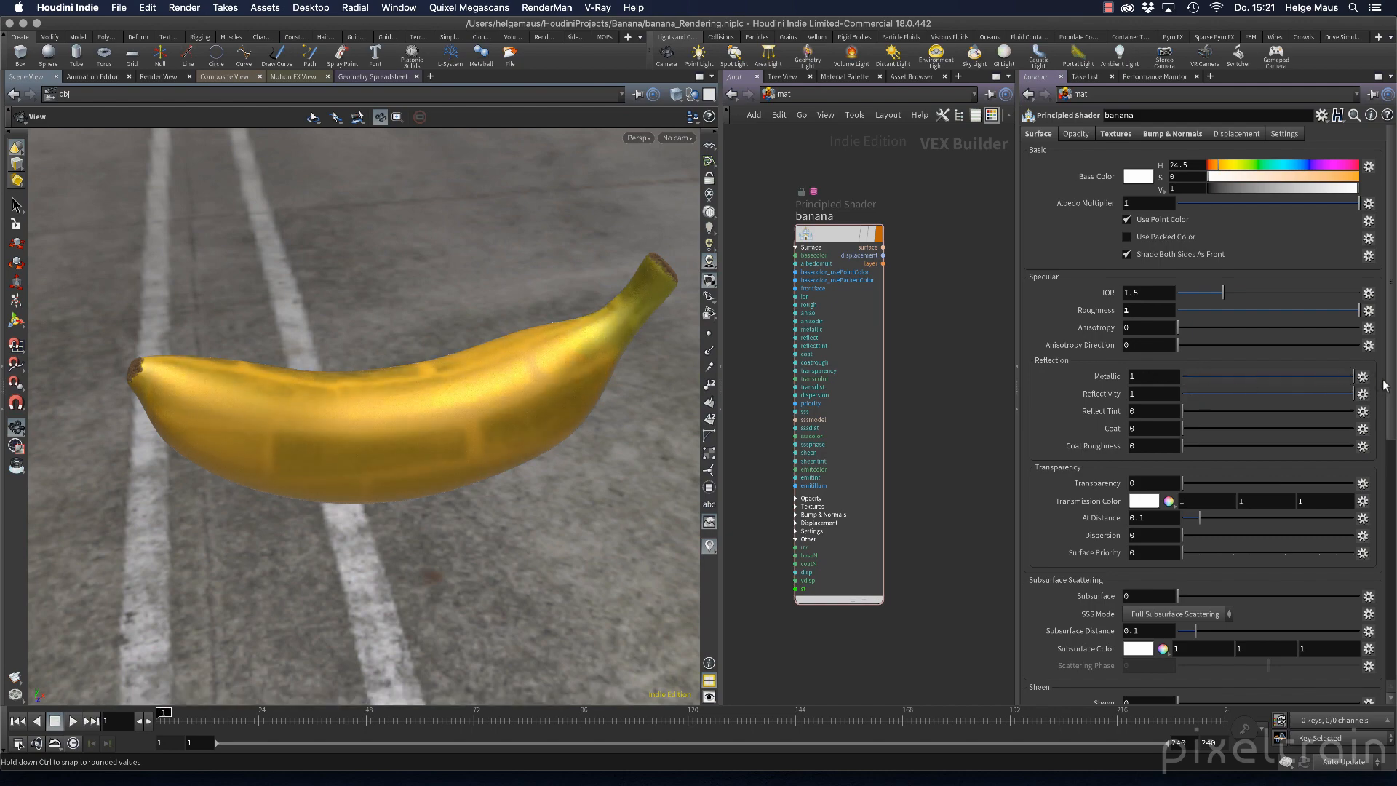
pyautogui.moveTo(364, 436); pyautogui.dragTo(417, 409)
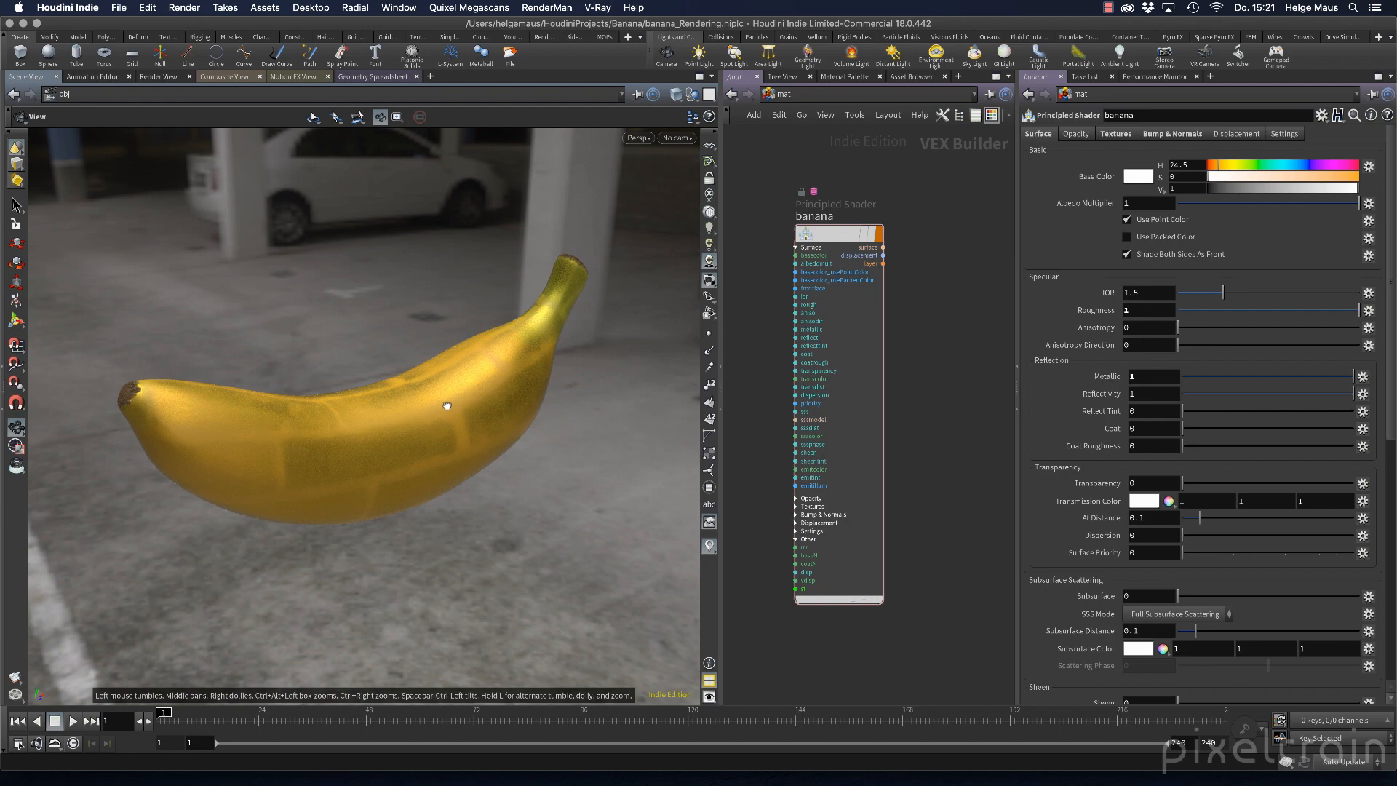
pyautogui.moveTo(446, 405); pyautogui.dragTo(489, 384)
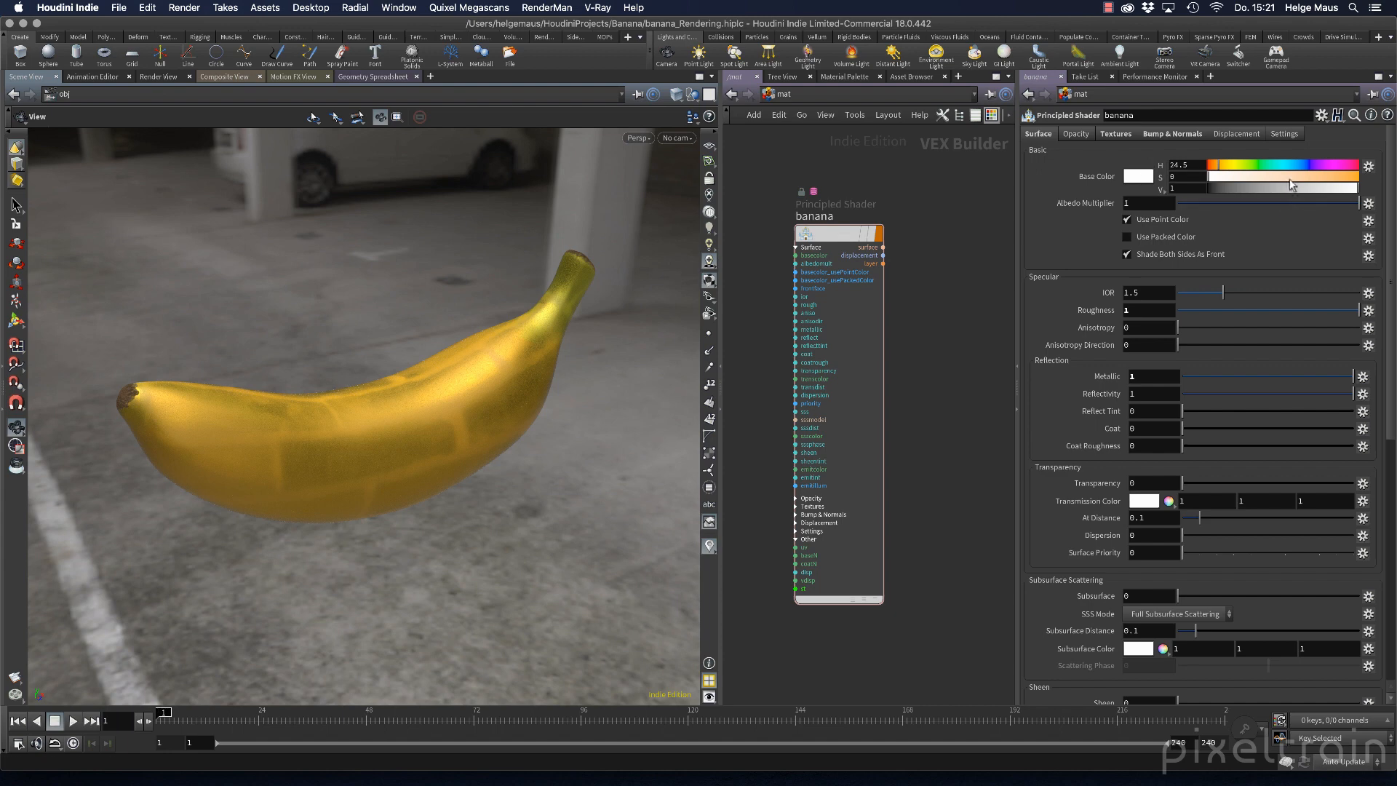
# Reassign Banana_default_metalness.tga as the metallic texture, check the banana's surface and save the scene.
pyautogui.click(1118, 134)
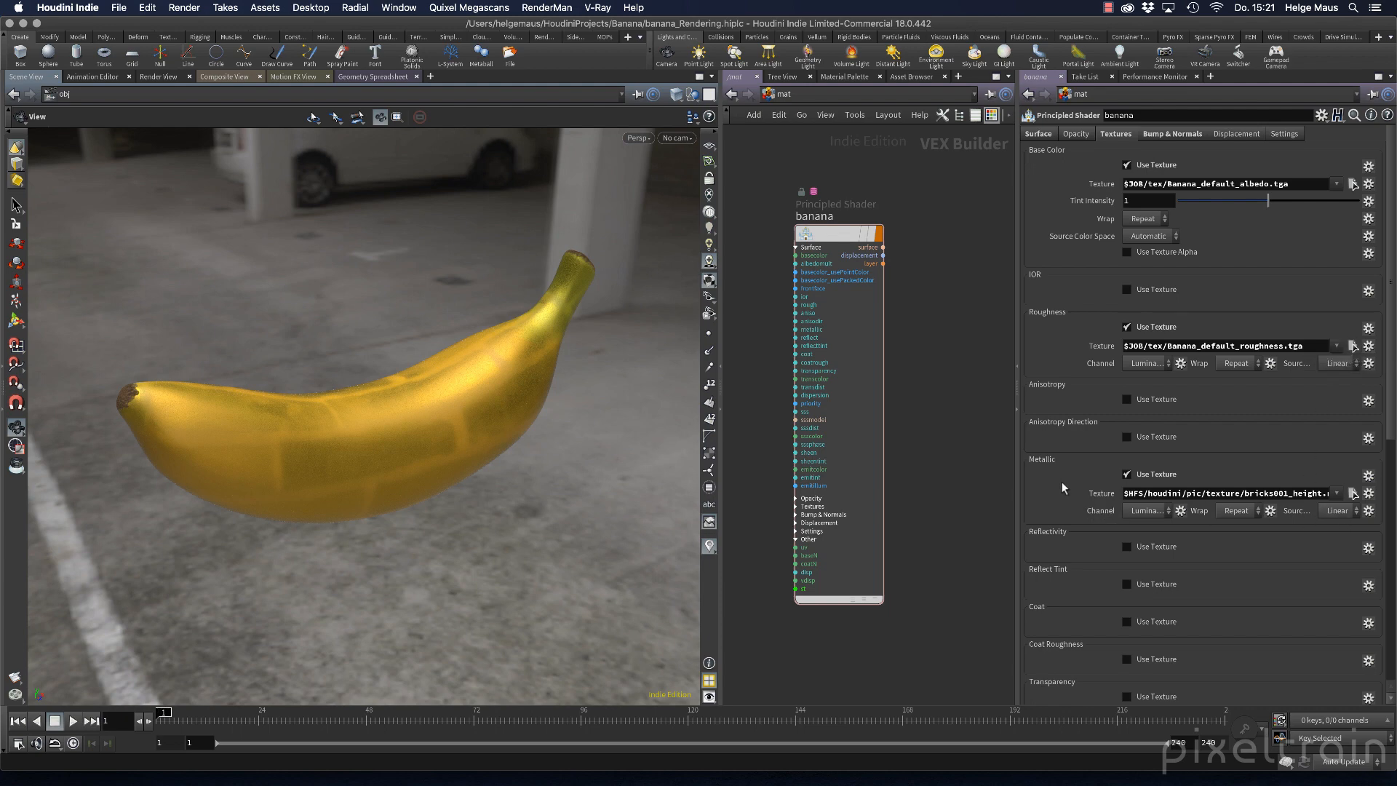
pyautogui.click(1337, 494)
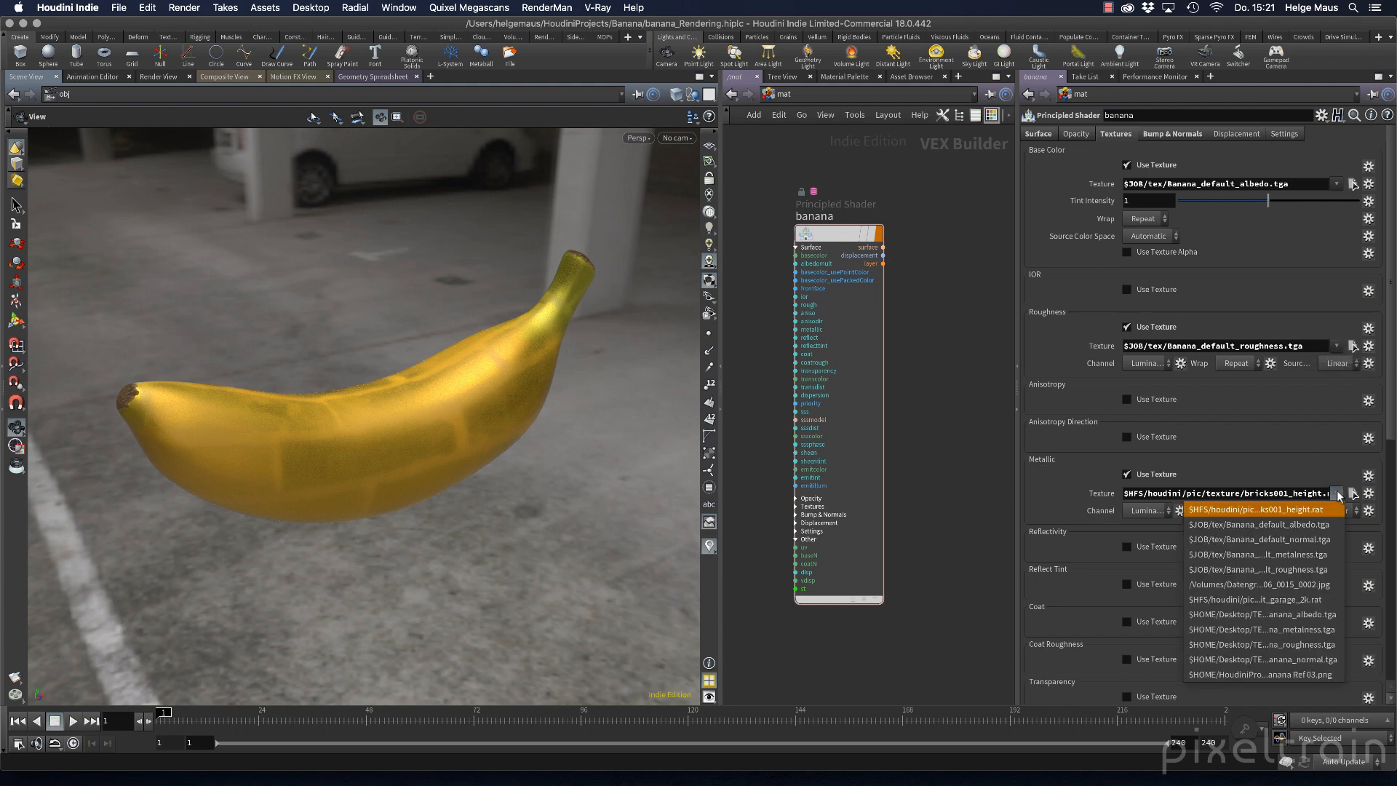
pyautogui.click(1306, 556)
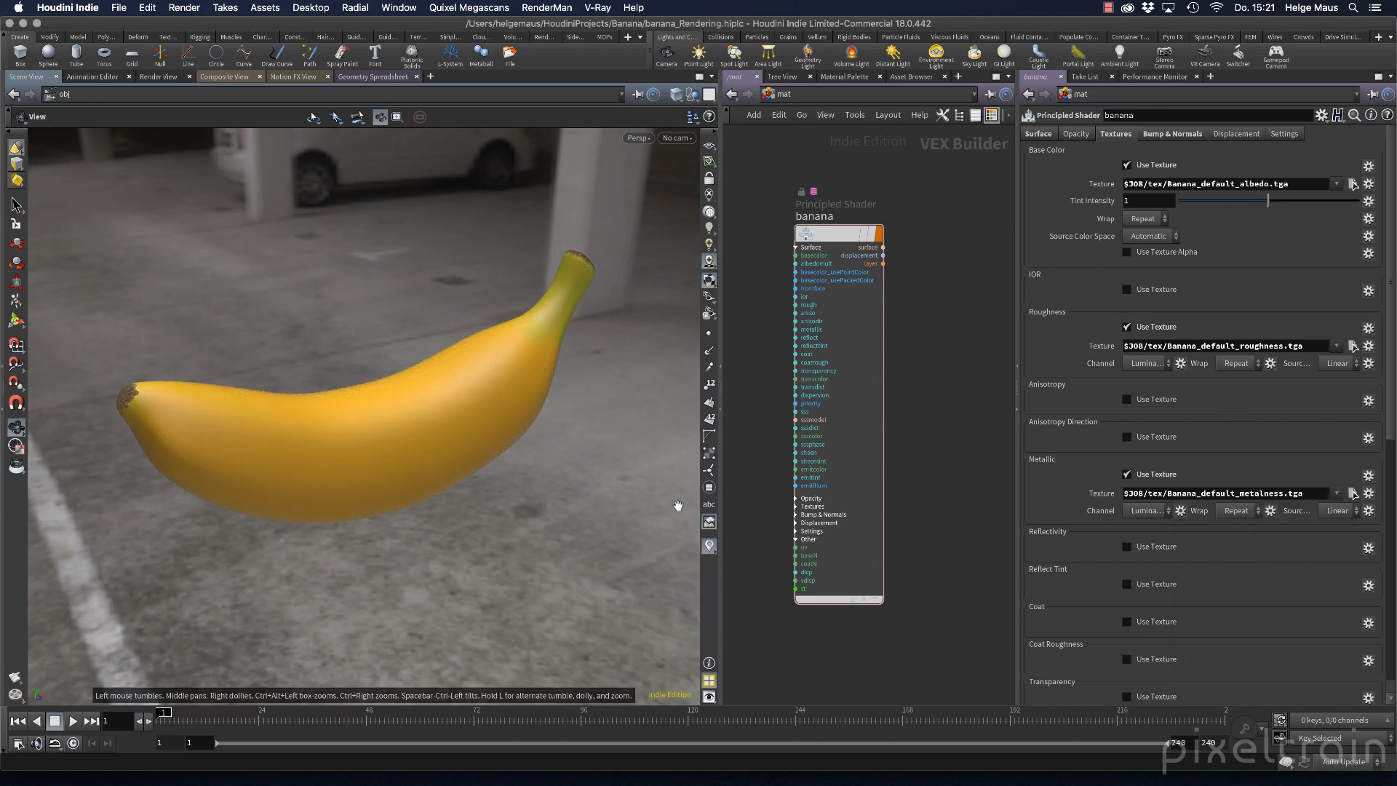
pyautogui.moveTo(343, 437)
pyautogui.mouseDown()
pyautogui.moveTo(600, 398)
pyautogui.moveTo(321, 415)
pyautogui.moveTo(274, 490)
pyautogui.moveTo(285, 472)
pyautogui.mouseUp()
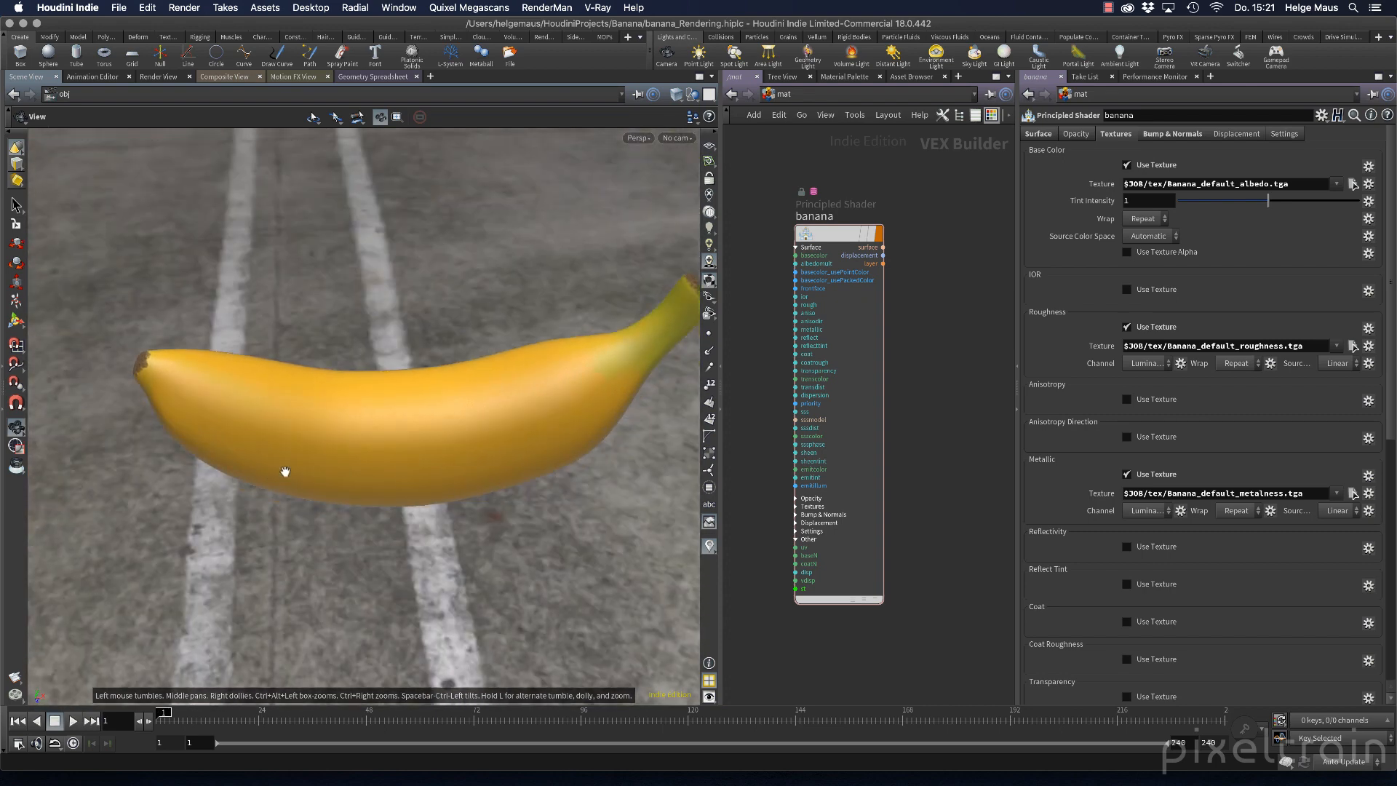
pyautogui.press('super+s')
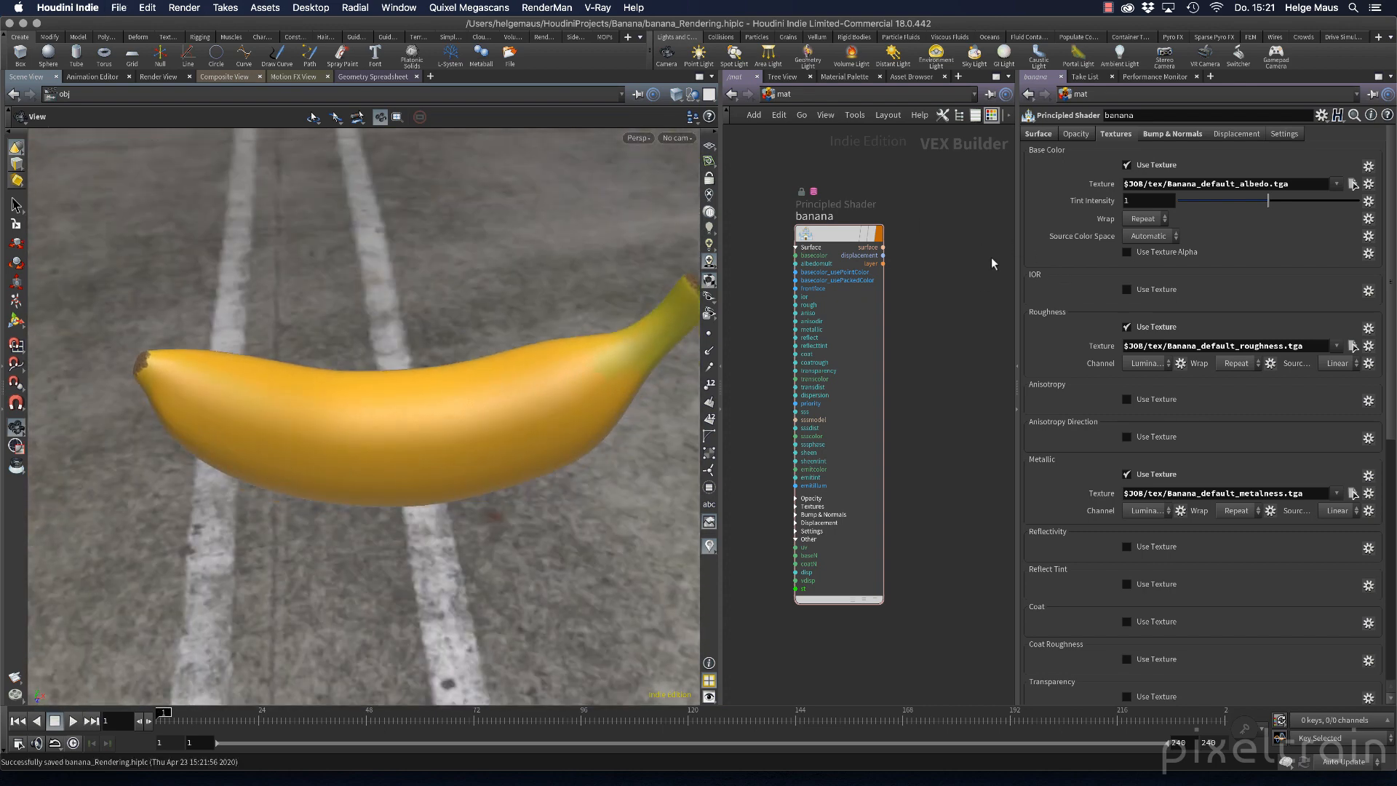
# Enlarge the 3D viewport and create a camera at object level from an angled view facing the banana's stem end.
pyautogui.moveTo(1018, 244); pyautogui.dragTo(1144, 248)
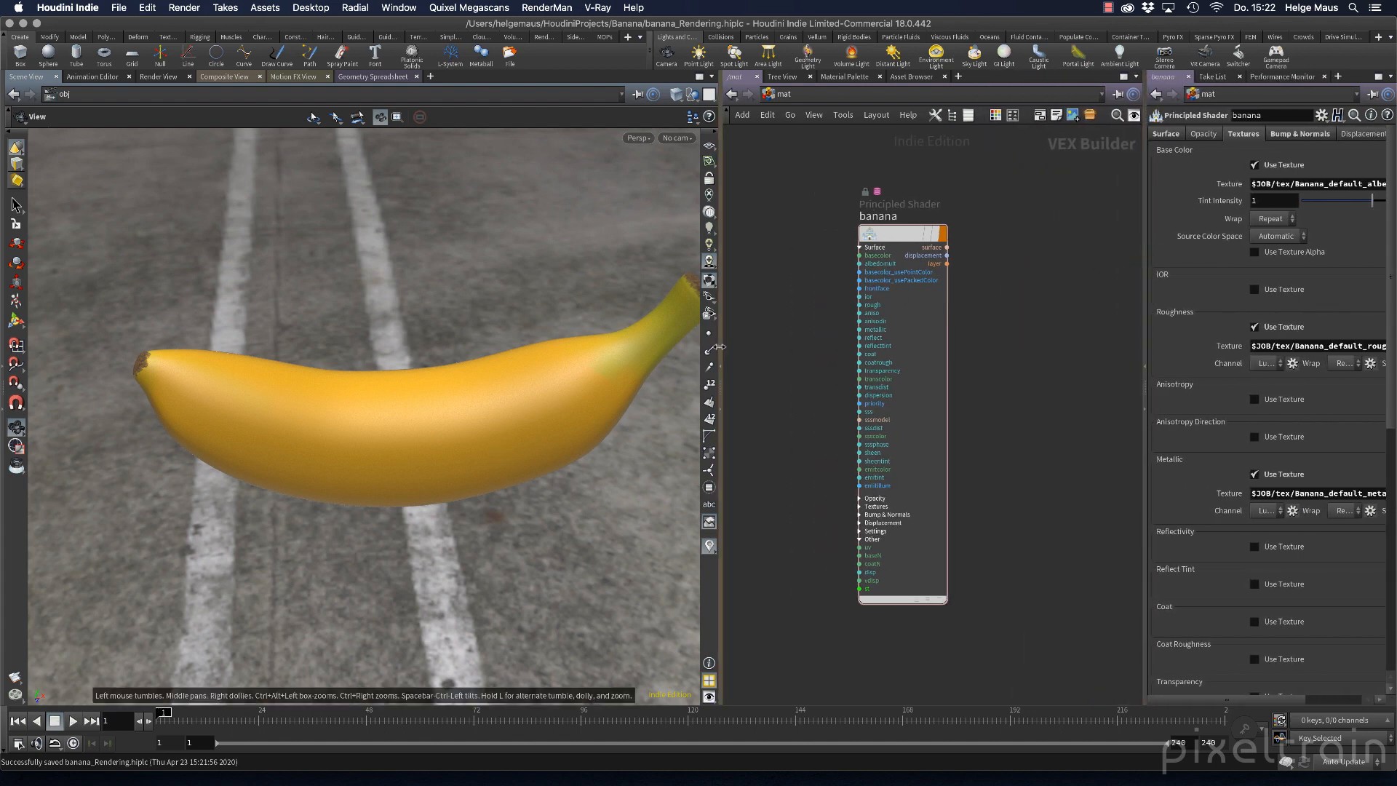
pyautogui.moveTo(719, 348); pyautogui.dragTo(797, 347)
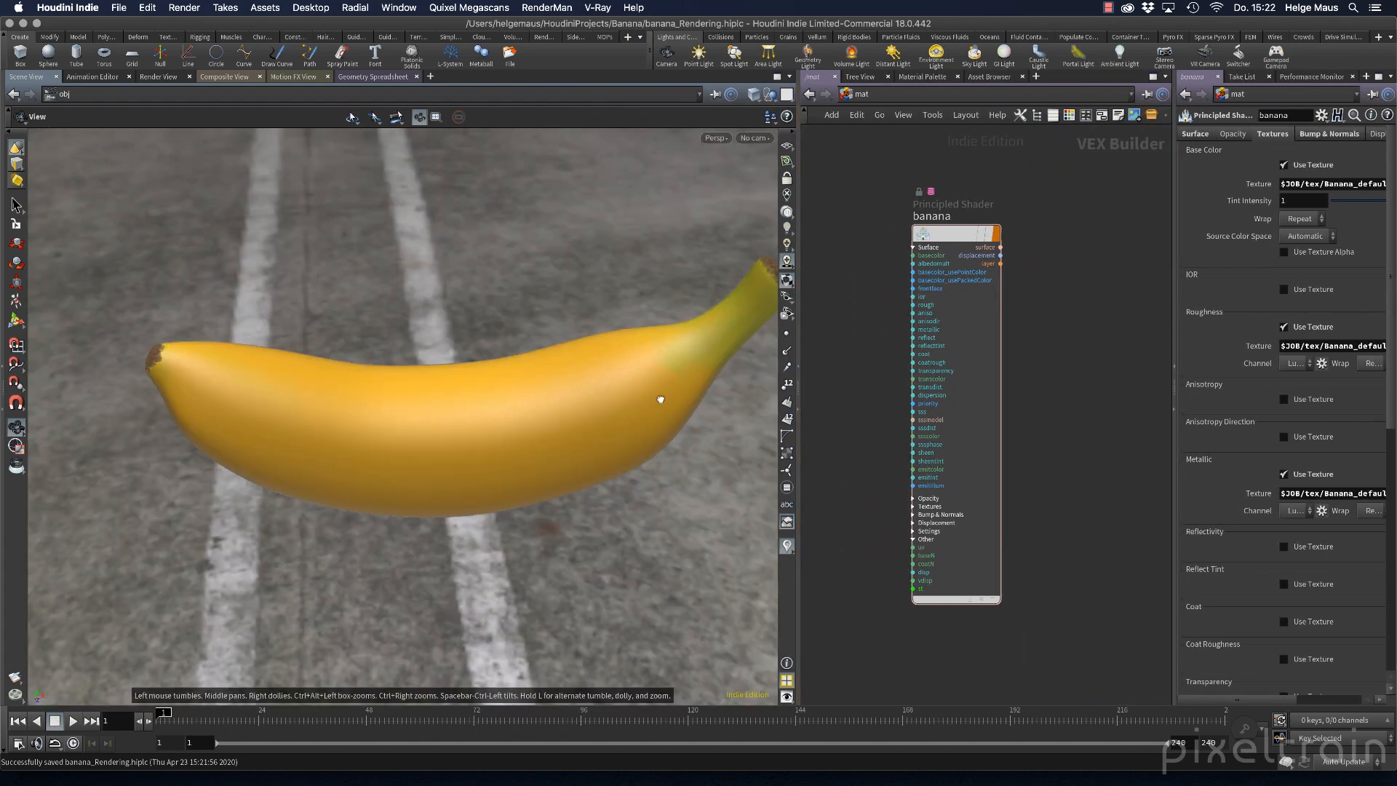
pyautogui.moveTo(661, 400); pyautogui.dragTo(555, 415)
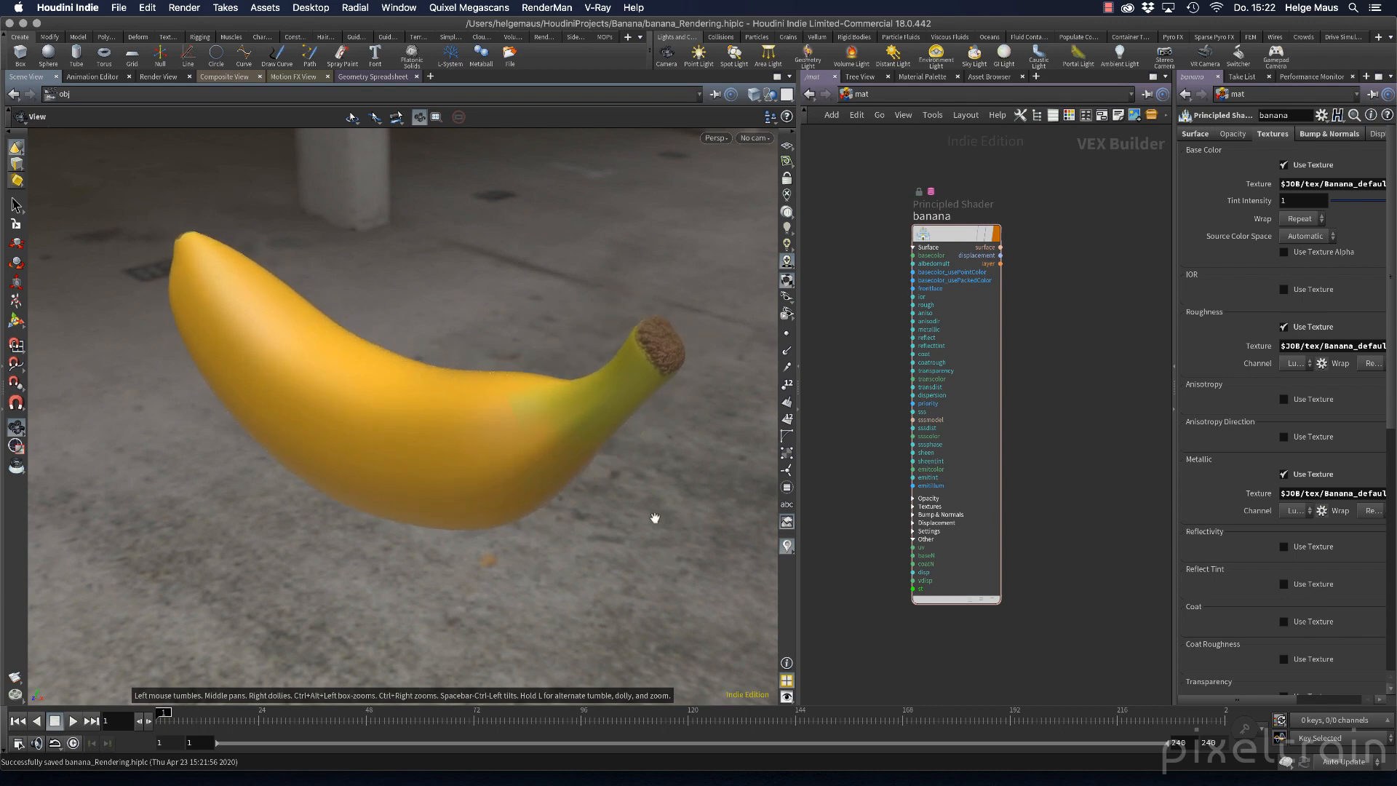
pyautogui.click(870, 100)
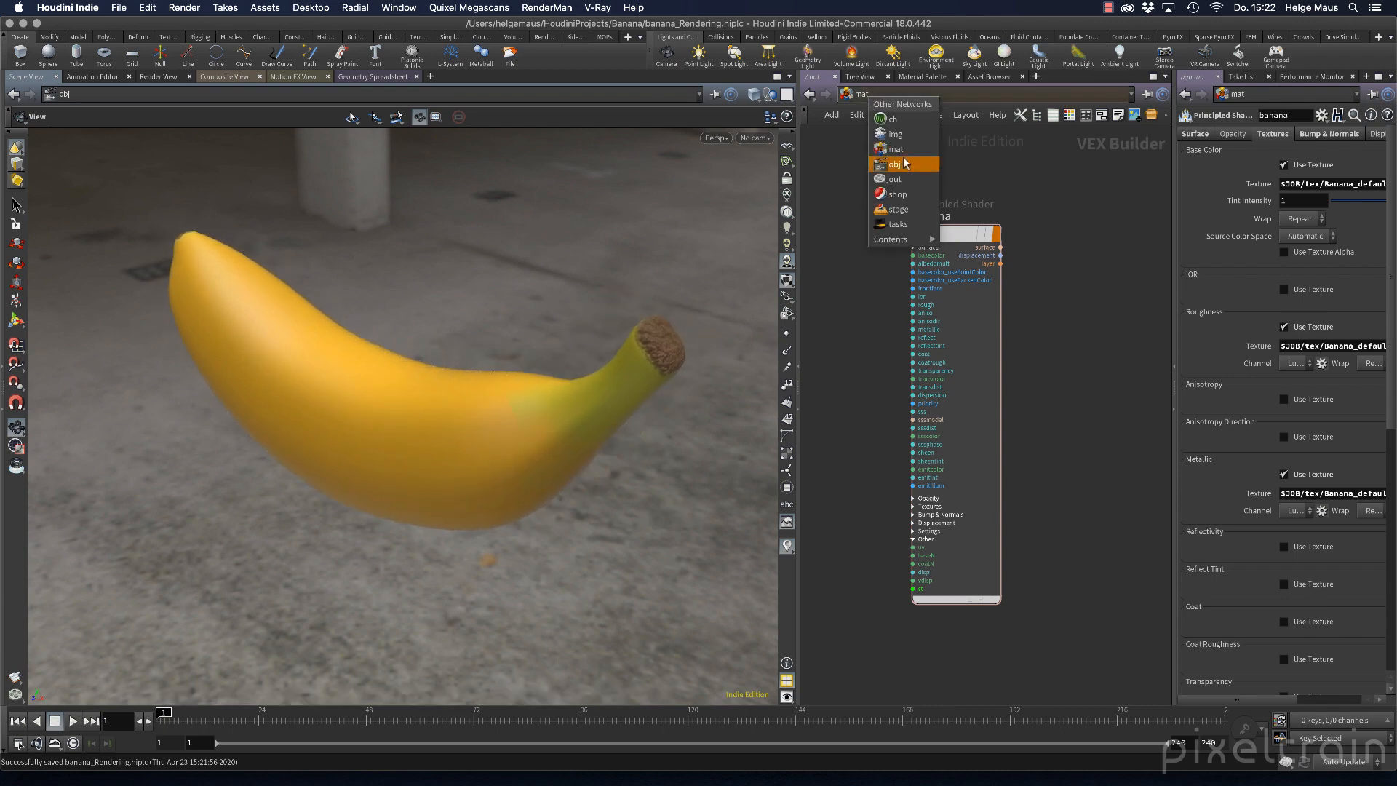
pyautogui.click(904, 164)
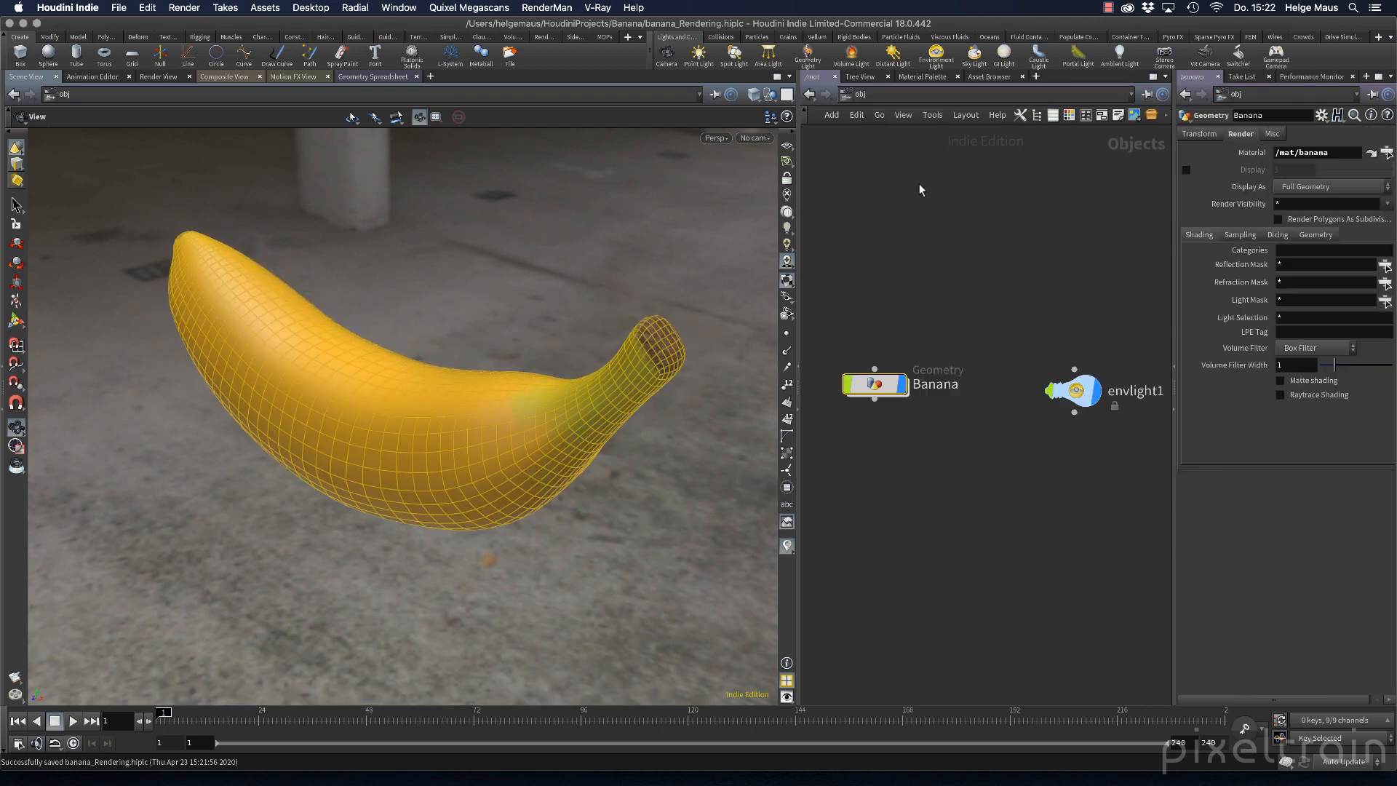
pyautogui.keyDown('ctrl'); pyautogui.click(668, 53); pyautogui.keyUp('ctrl')
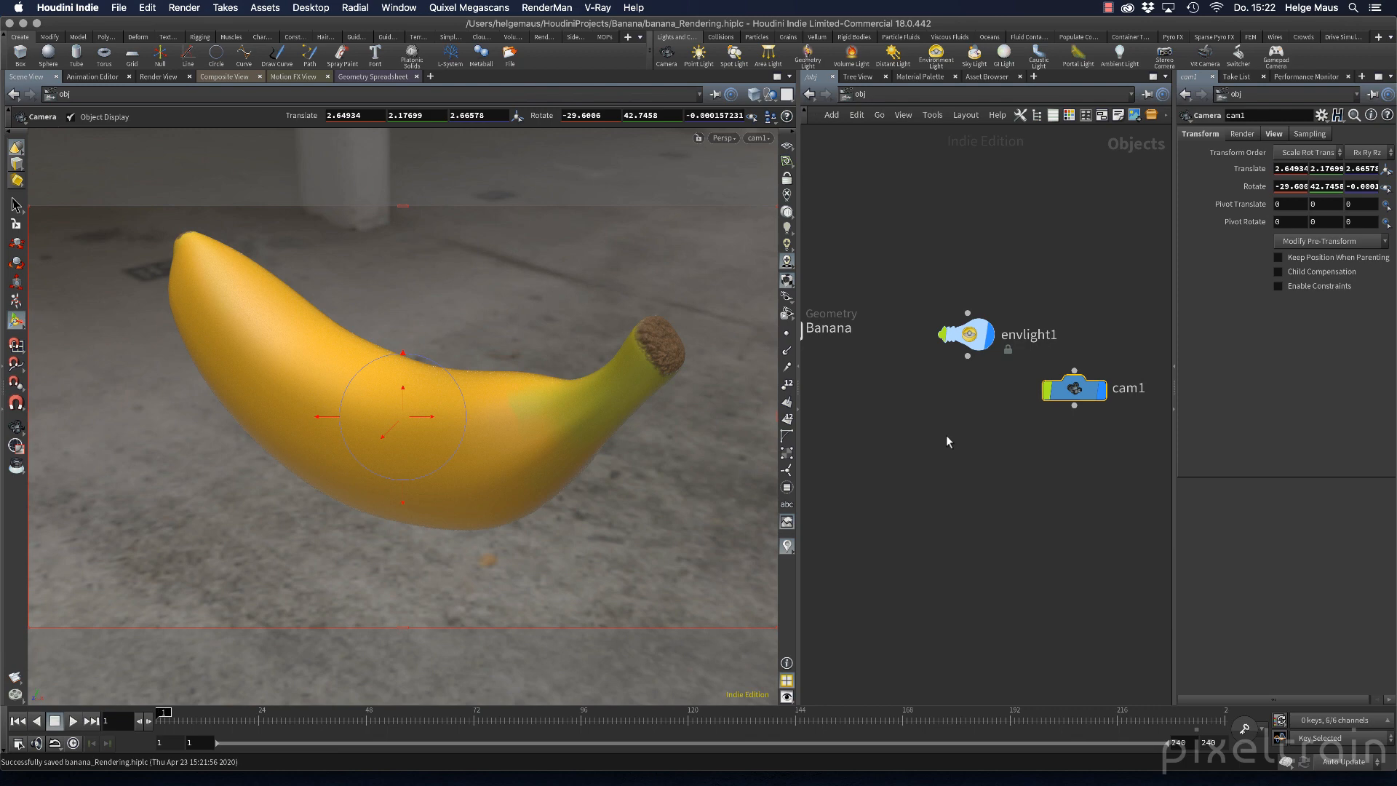
# Place the cam1 node below the Banana node and inspect the camera's position in the scene from outside.
pyautogui.moveTo(1089, 393); pyautogui.dragTo(850, 382)
pyautogui.moveTo(932, 409); pyautogui.dragTo(993, 404, button='middle')
pyautogui.keyDown('alt'); pyautogui.moveTo(550, 474); pyautogui.dragTo(352, 487, button='right'); pyautogui.keyUp('alt')
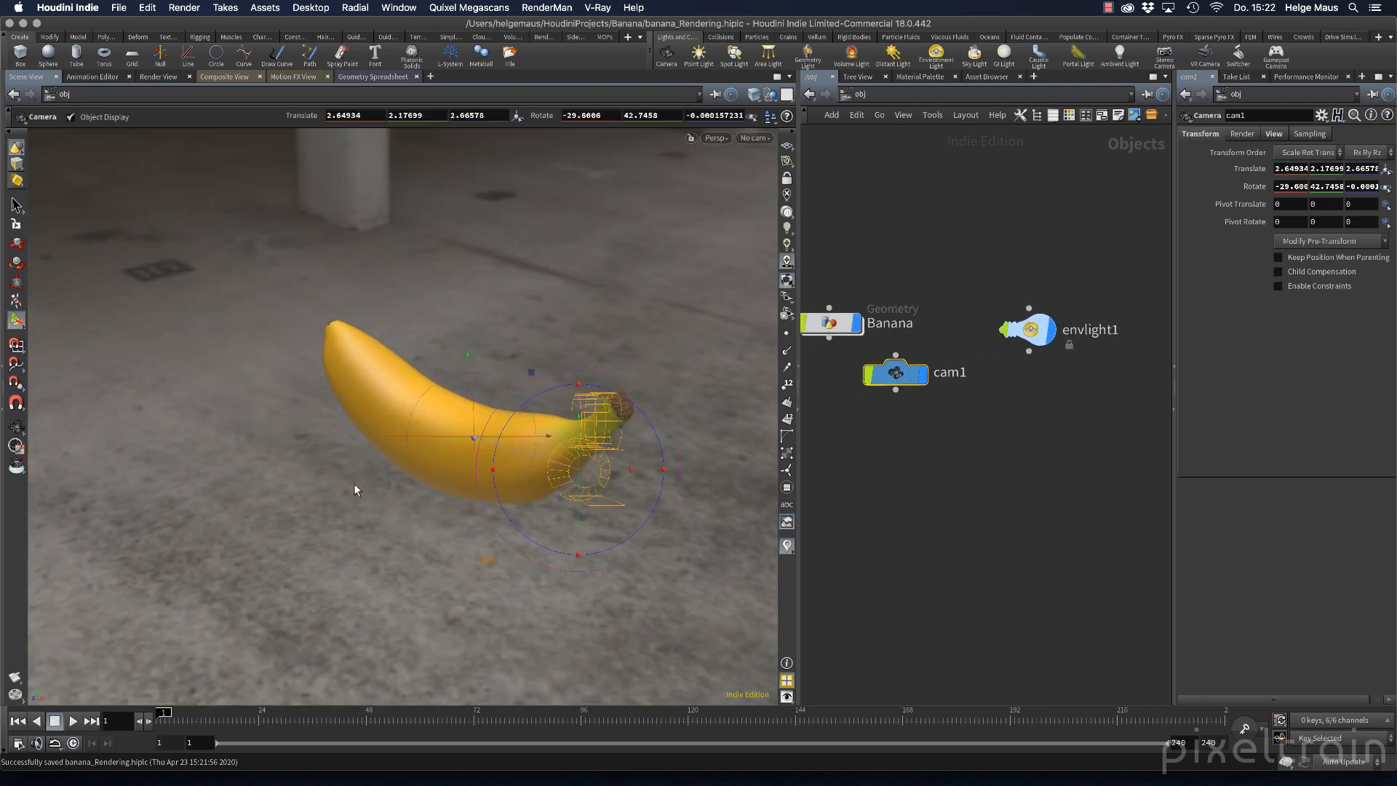
pyautogui.moveTo(374, 474); pyautogui.dragTo(243, 452)
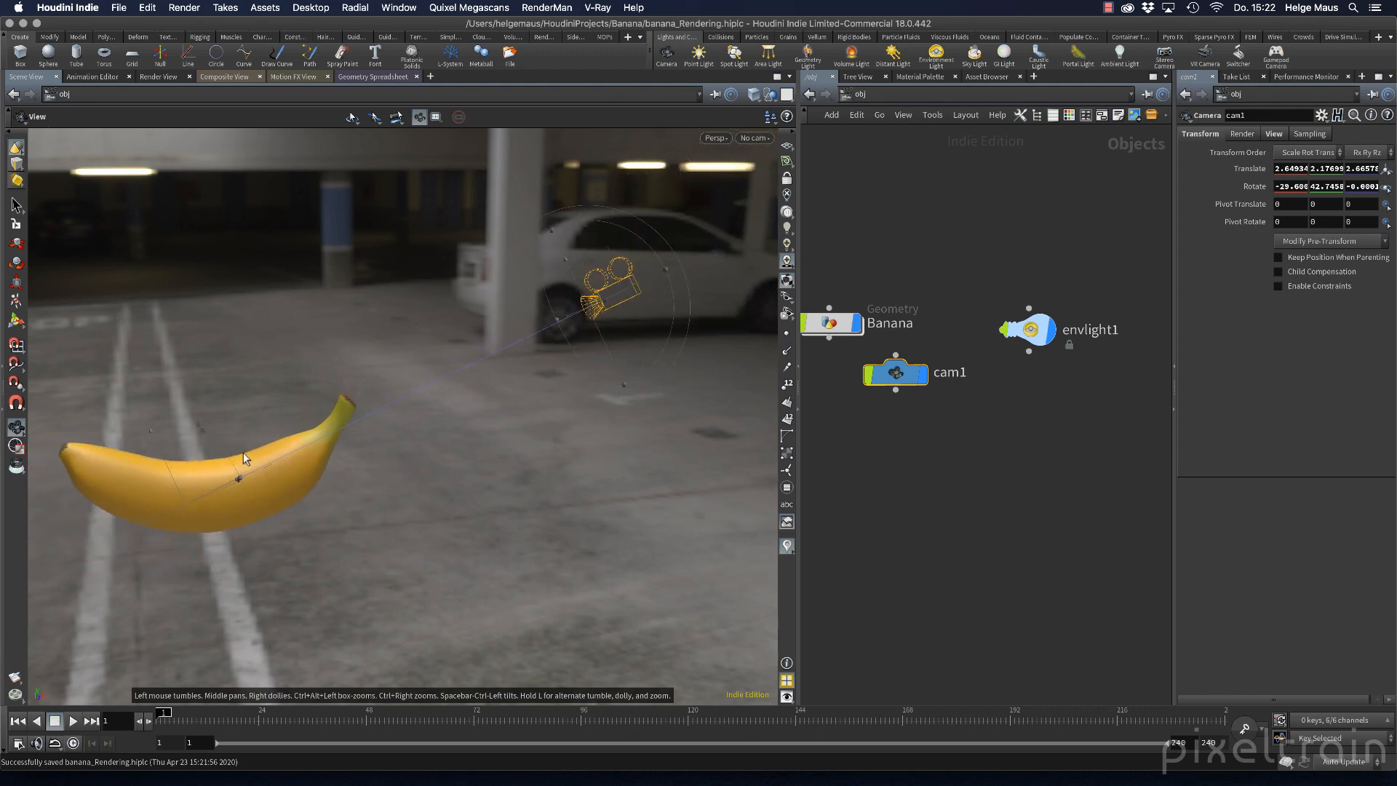
pyautogui.press('Return')
# Look through cam1 and shift the camera with its handle to about 2.63, 2.15, 2.70.
pyautogui.click(755, 139)
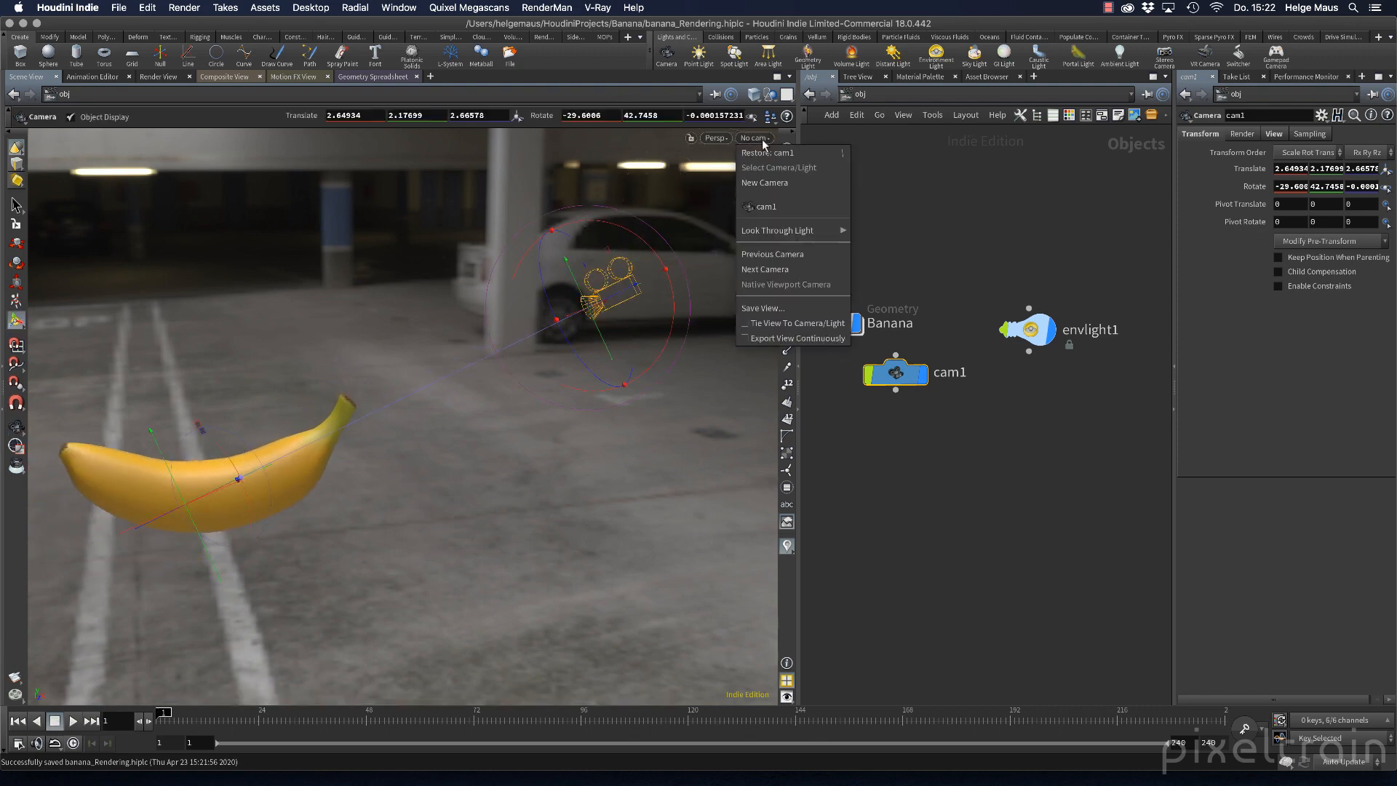
pyautogui.click(792, 208)
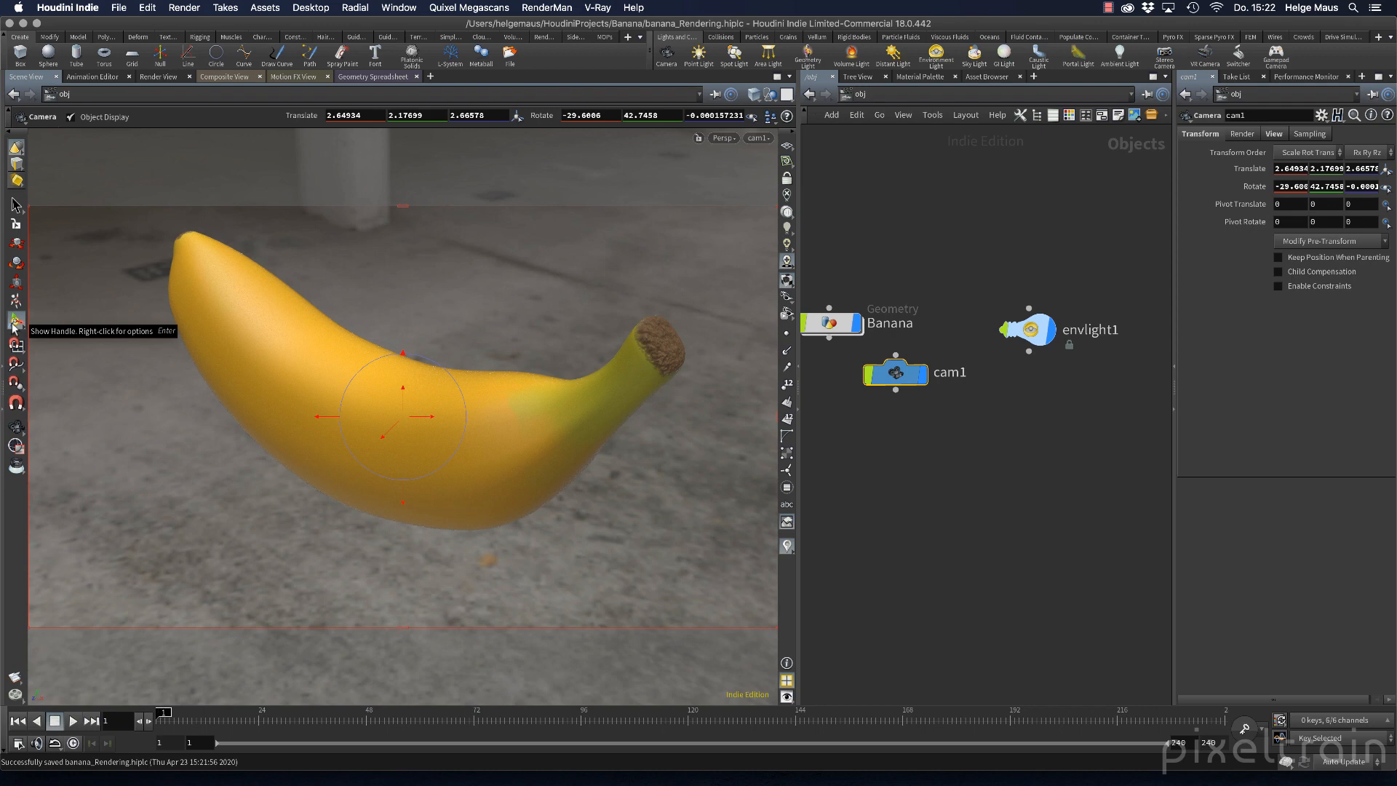
pyautogui.moveTo(427, 418)
pyautogui.mouseDown()
pyautogui.moveTo(508, 414)
pyautogui.moveTo(412, 413)
pyautogui.moveTo(405, 361)
pyautogui.moveTo(405, 402)
pyautogui.mouseUp()
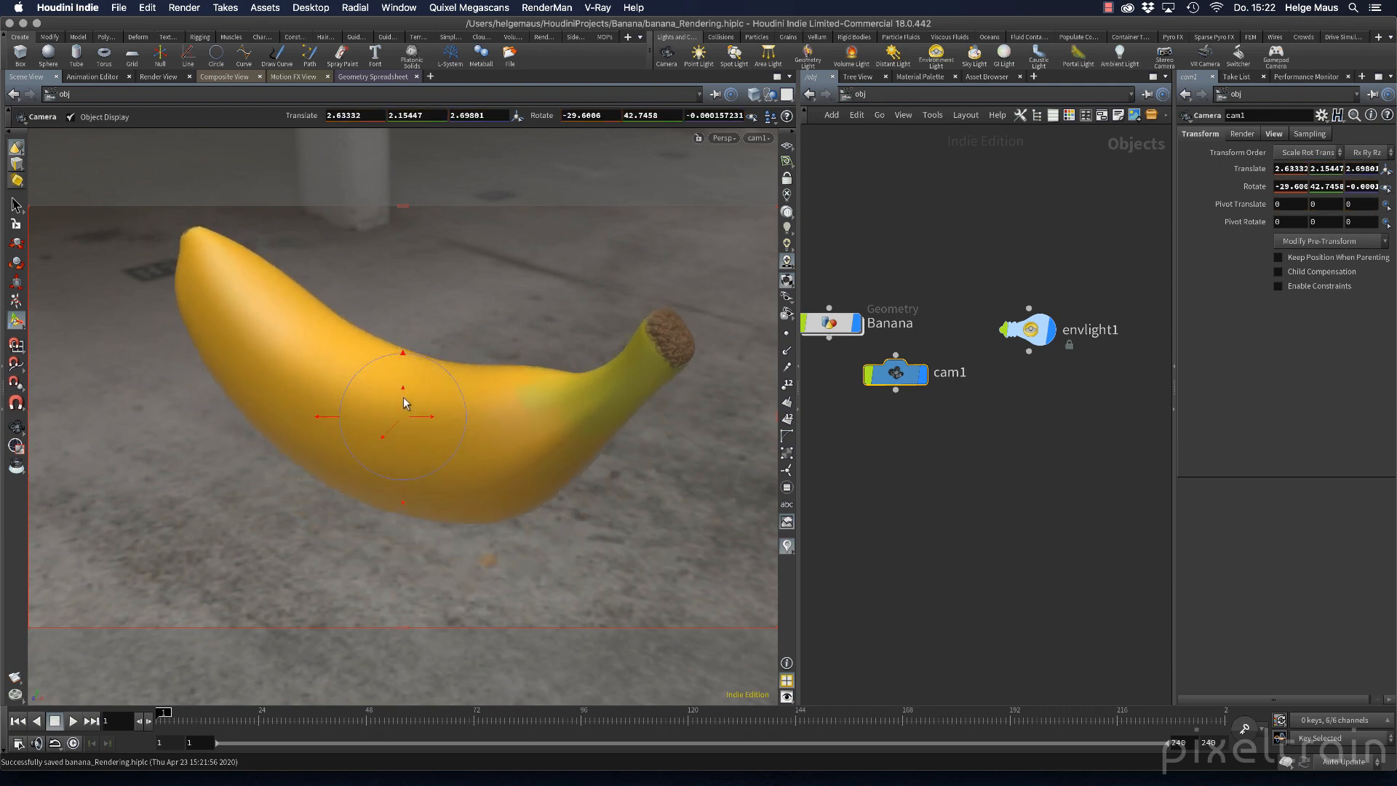
# Lock cam1 to the view and reframe the banana from a lower angle, with camera rotation about -26.65, 46.67, 0.
pyautogui.click(786, 179)
pyautogui.press('Escape')
pyautogui.moveTo(408, 418); pyautogui.dragTo(414, 457)
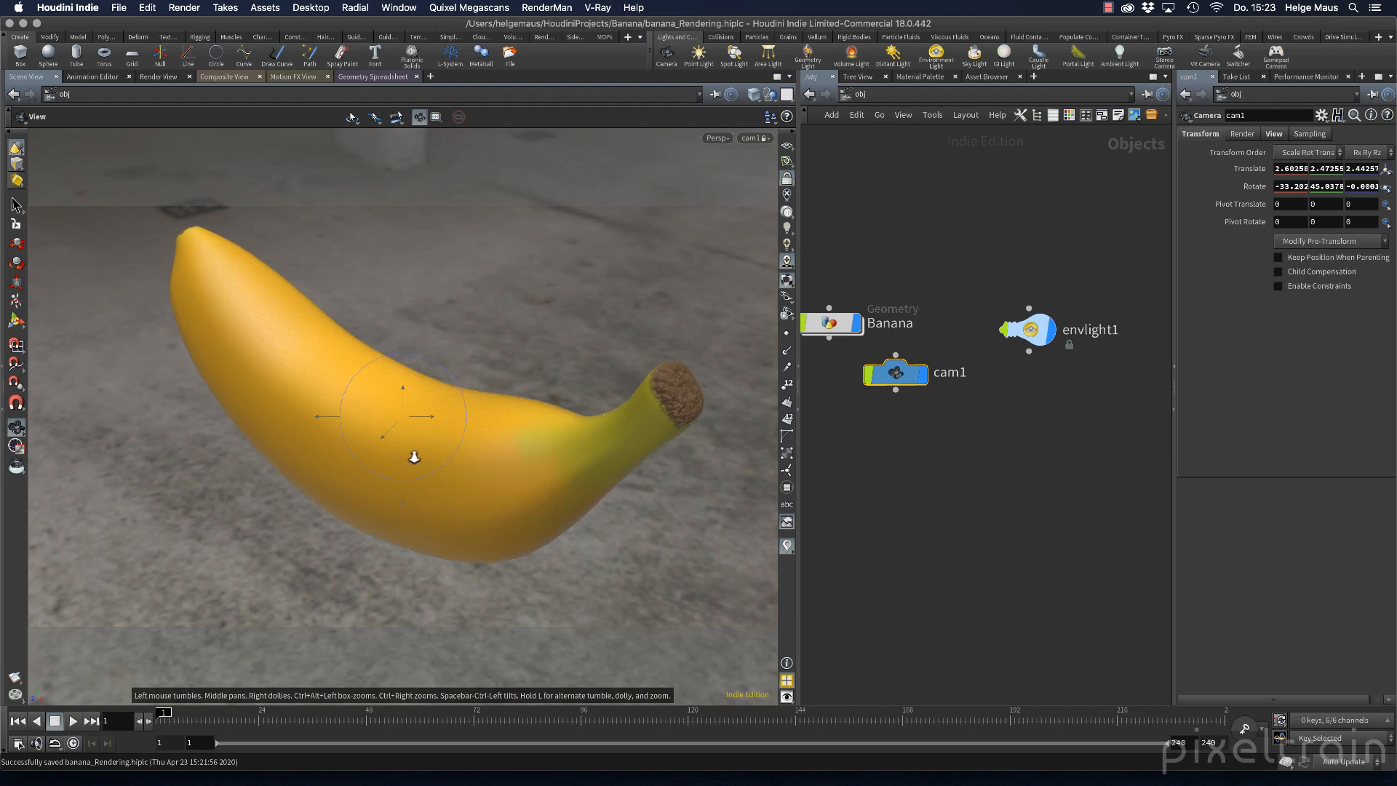
pyautogui.moveTo(414, 457); pyautogui.dragTo(400, 460, button='right')
pyautogui.press('Return')
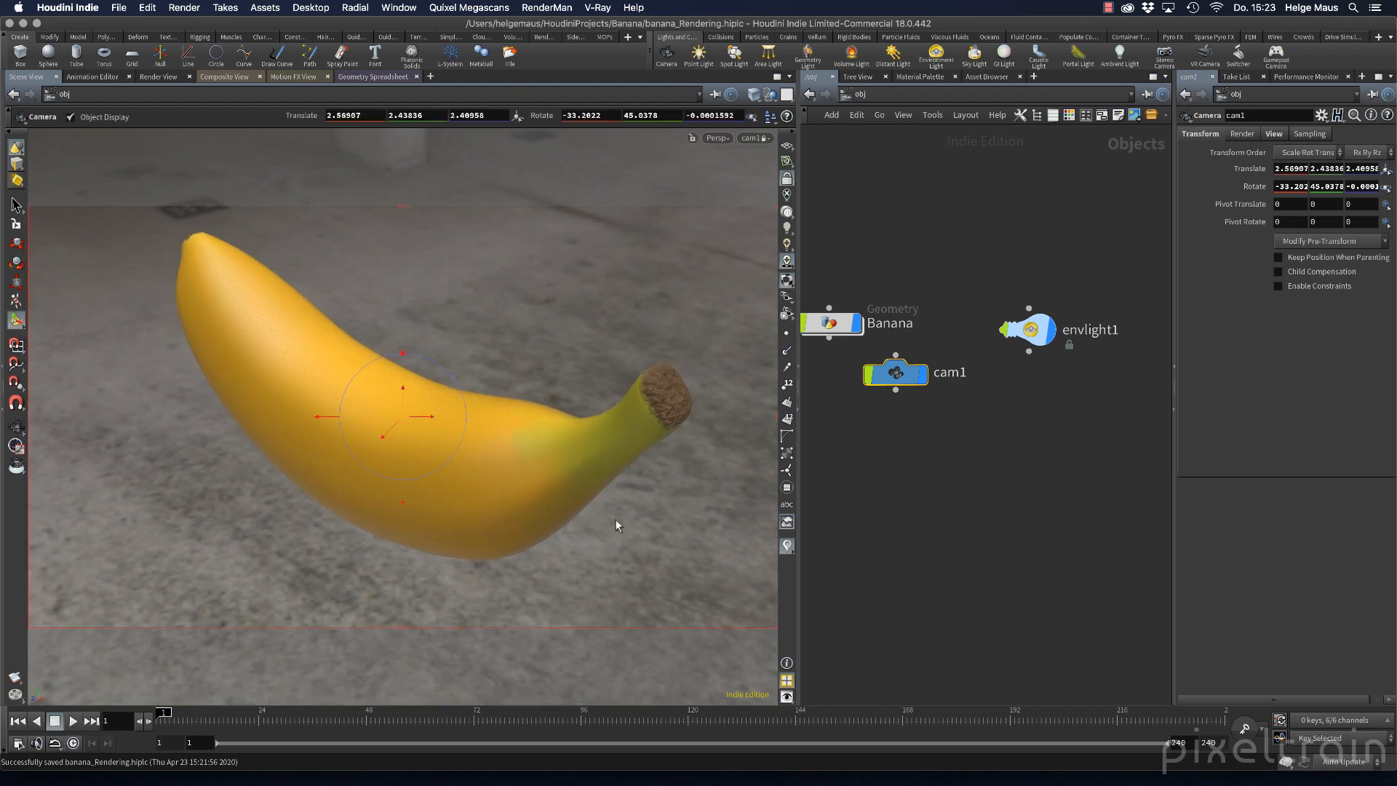
pyautogui.press('Escape')
pyautogui.moveTo(538, 473); pyautogui.dragTo(537, 437)
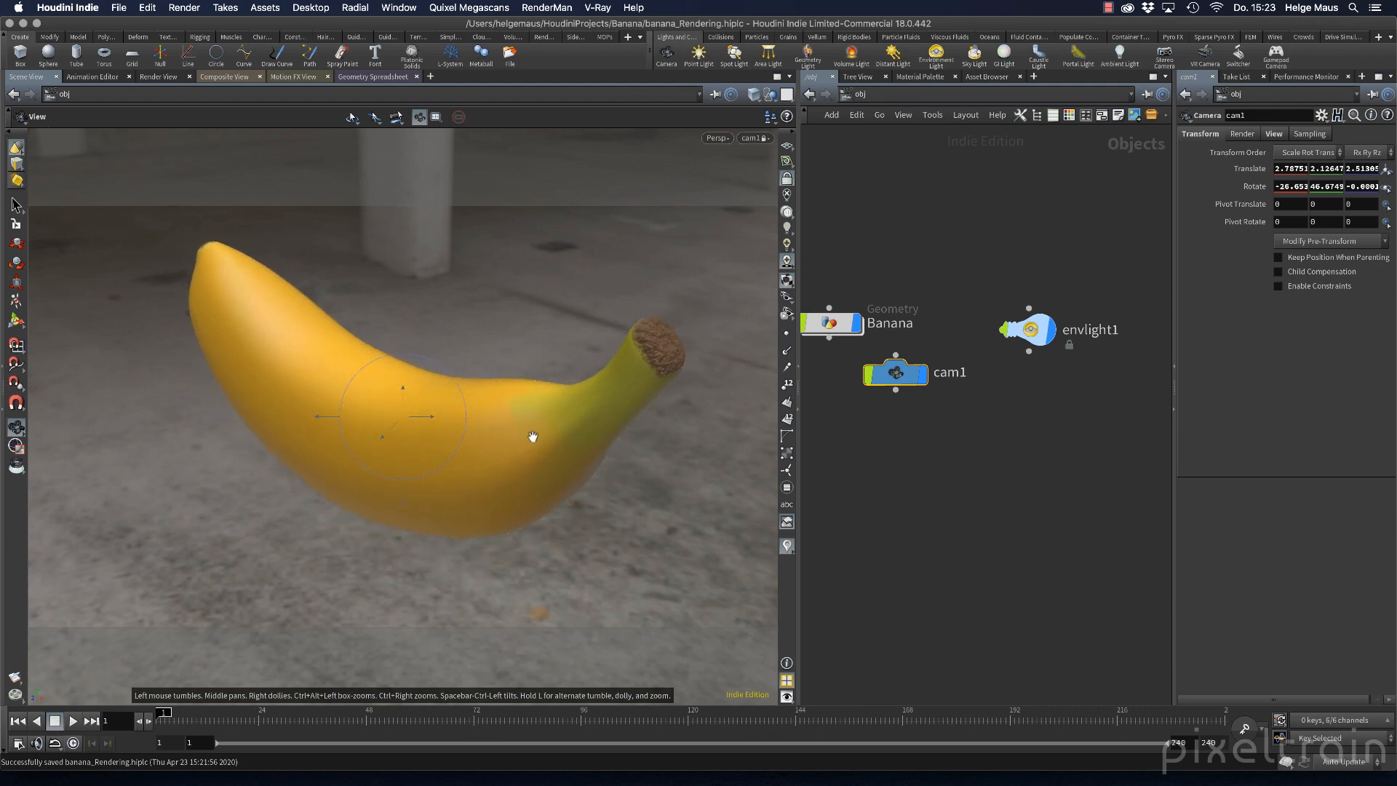
pyautogui.press('Return')
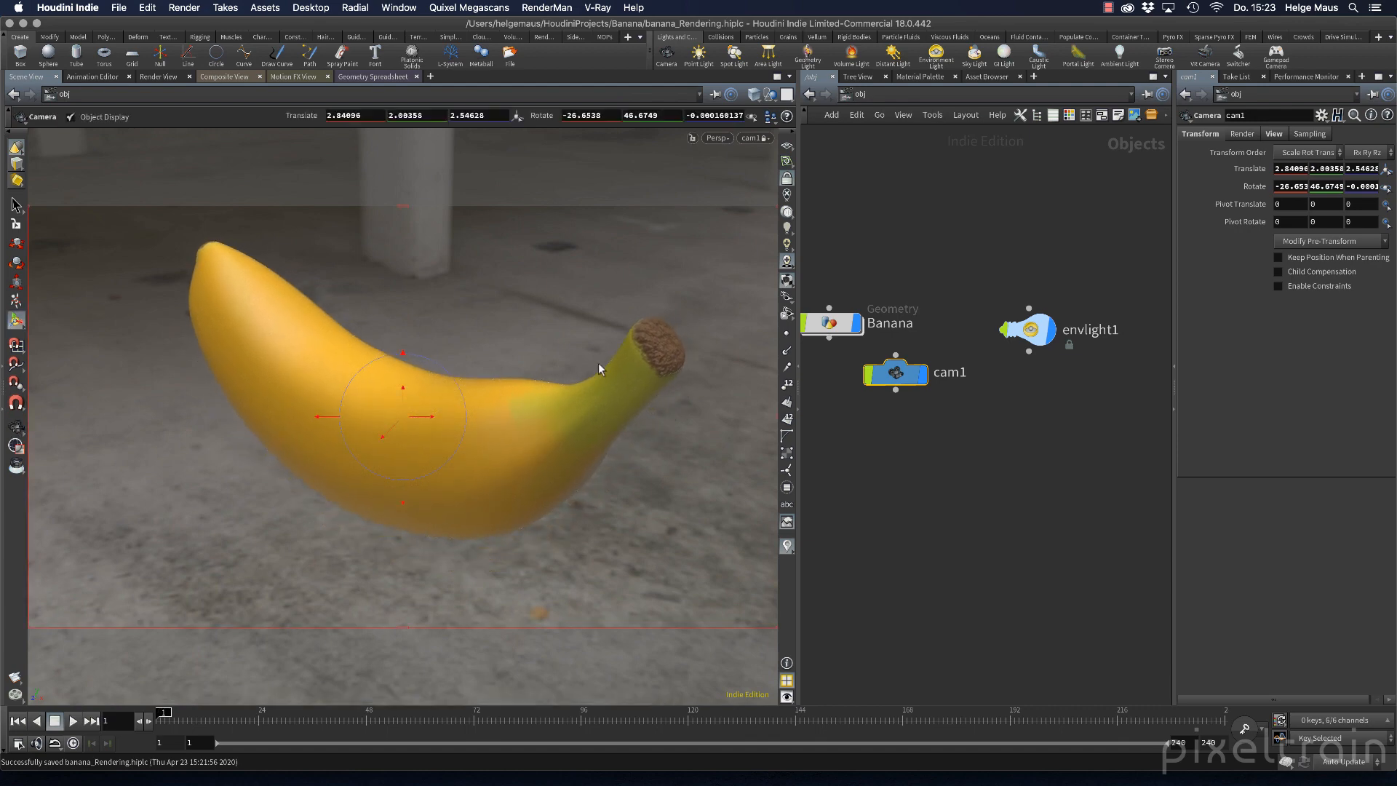
# Unlock cam1 from the view and add a Mantra render node in the out network.
pyautogui.click(789, 179)
pyautogui.click(892, 95)
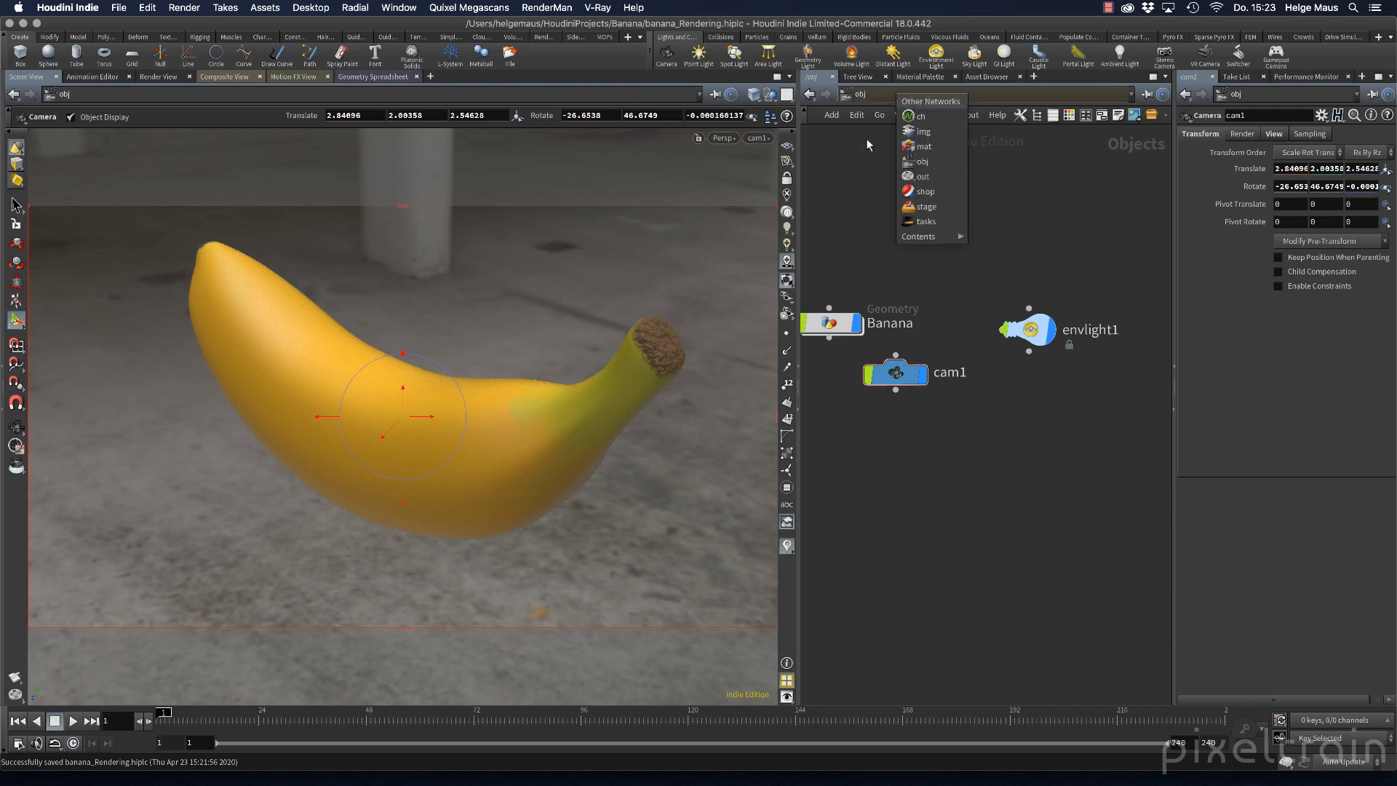
pyautogui.click(912, 178)
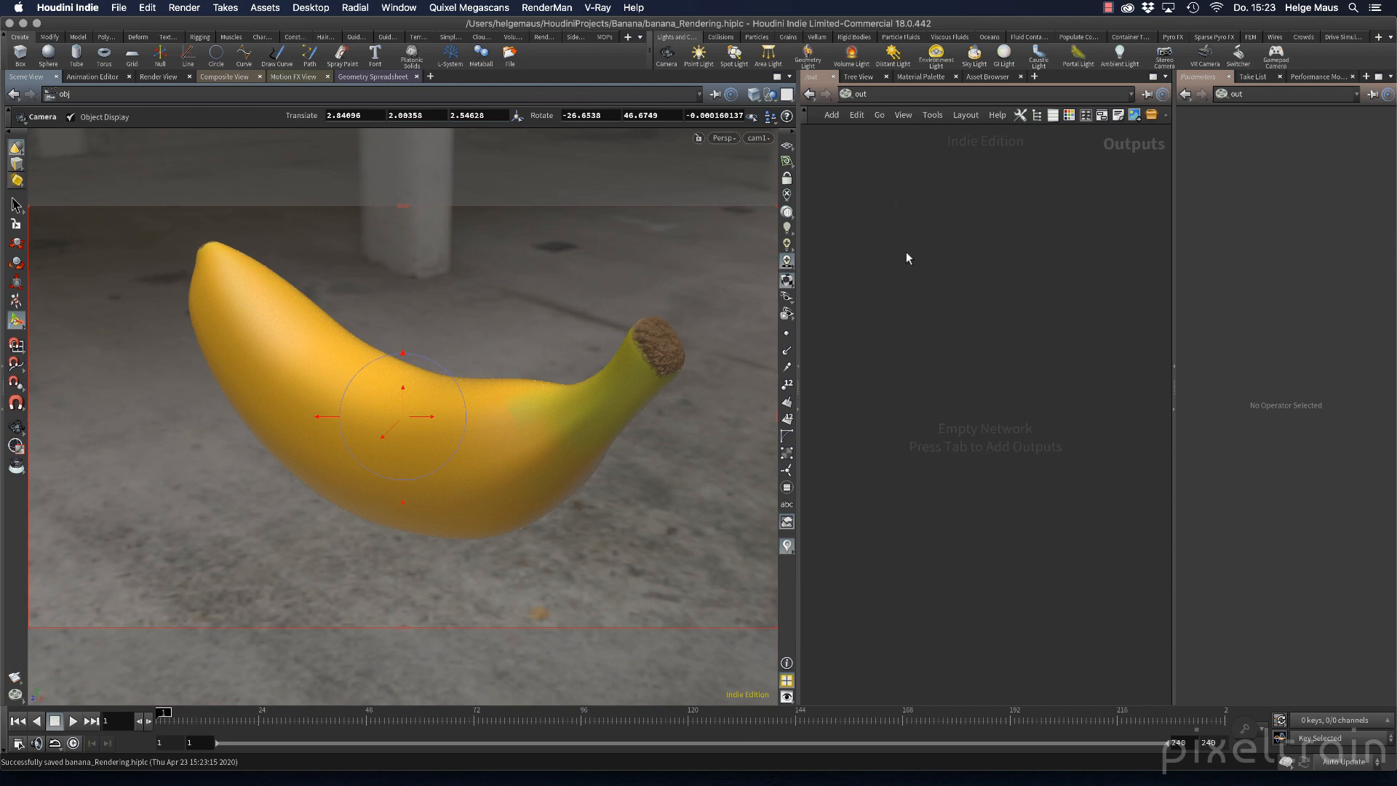
pyautogui.press('h')
pyautogui.press('Tab')
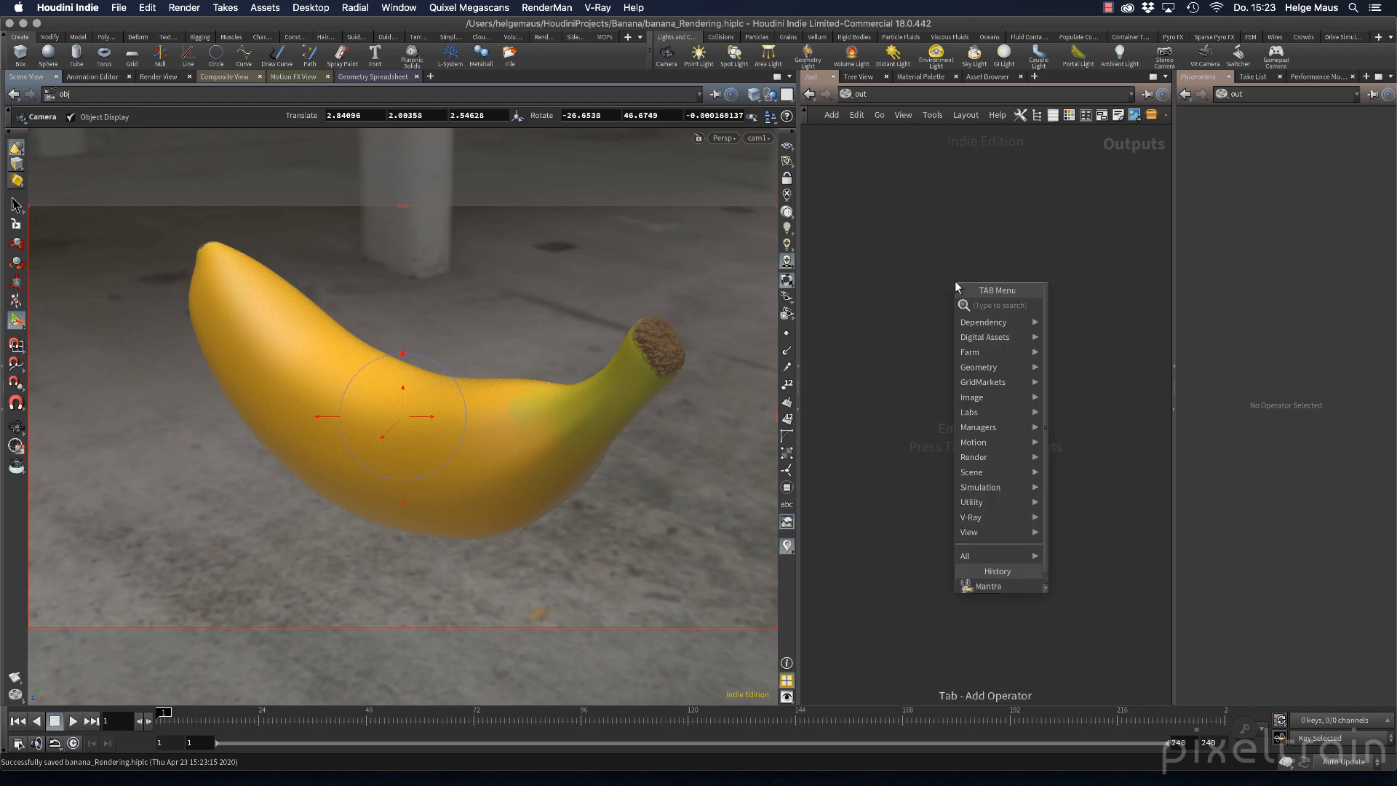
pyautogui.write('m')
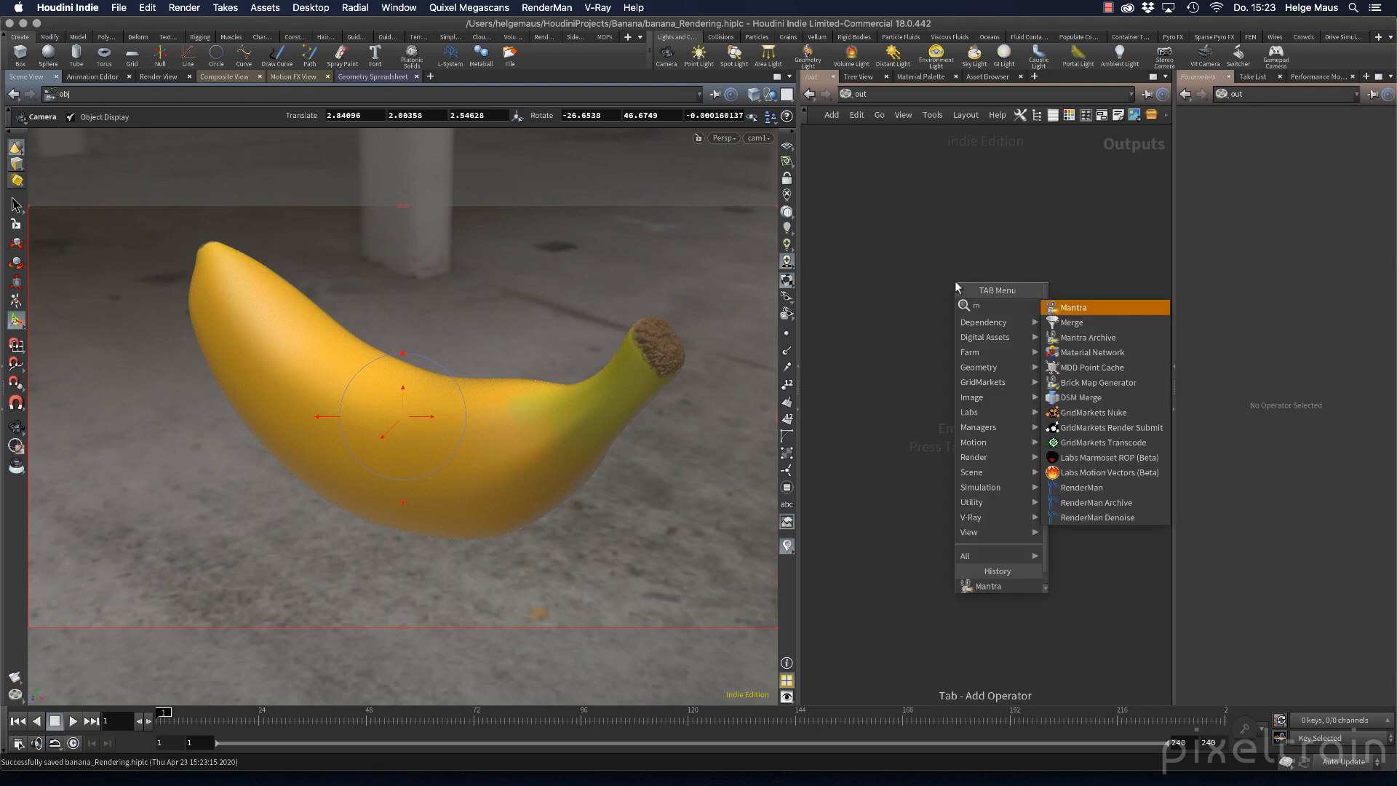
pyautogui.press('Return')
pyautogui.click(927, 335)
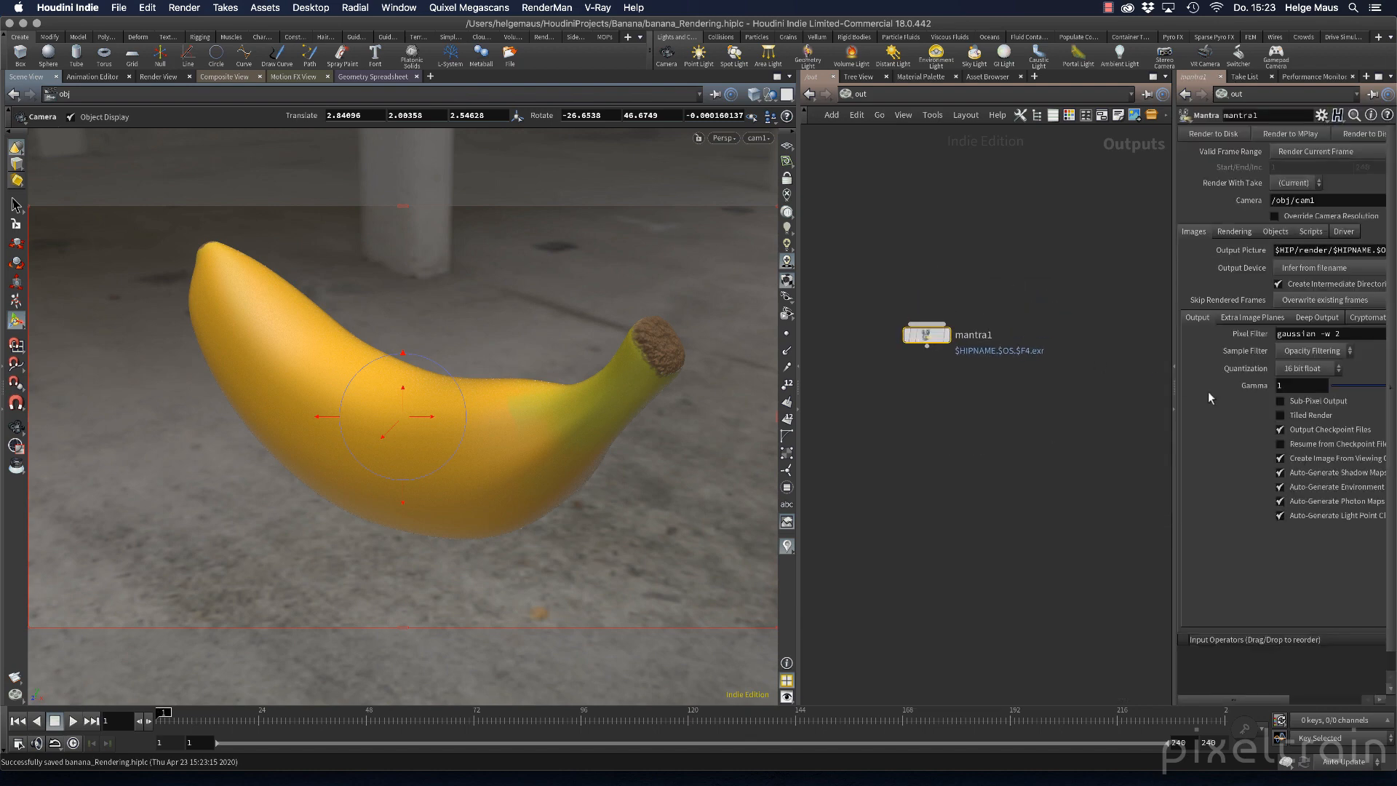
# Widen the parameter area and assign /obj/cam1 as the Mantra node's render camera.
pyautogui.moveTo(1174, 392); pyautogui.dragTo(1046, 387)
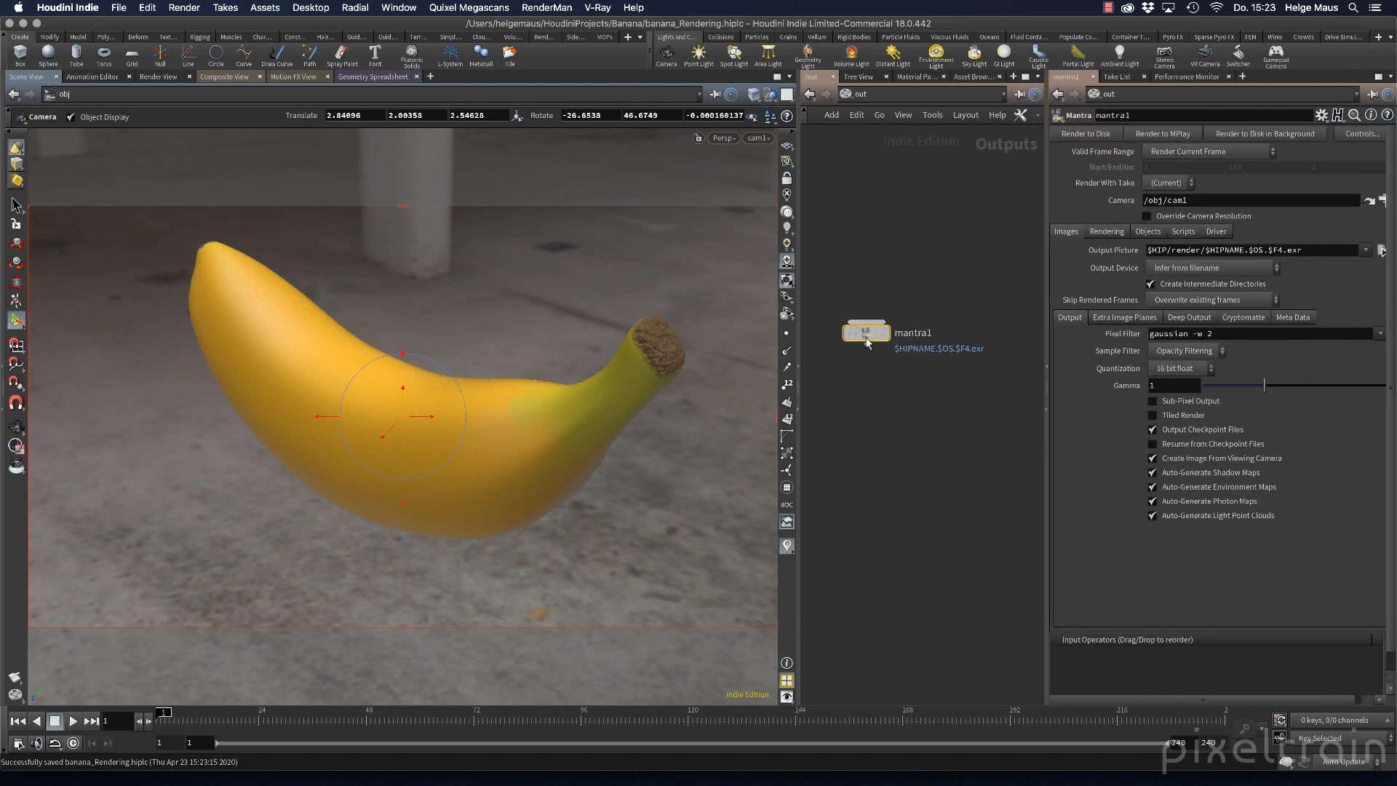
pyautogui.moveTo(867, 342); pyautogui.dragTo(886, 277)
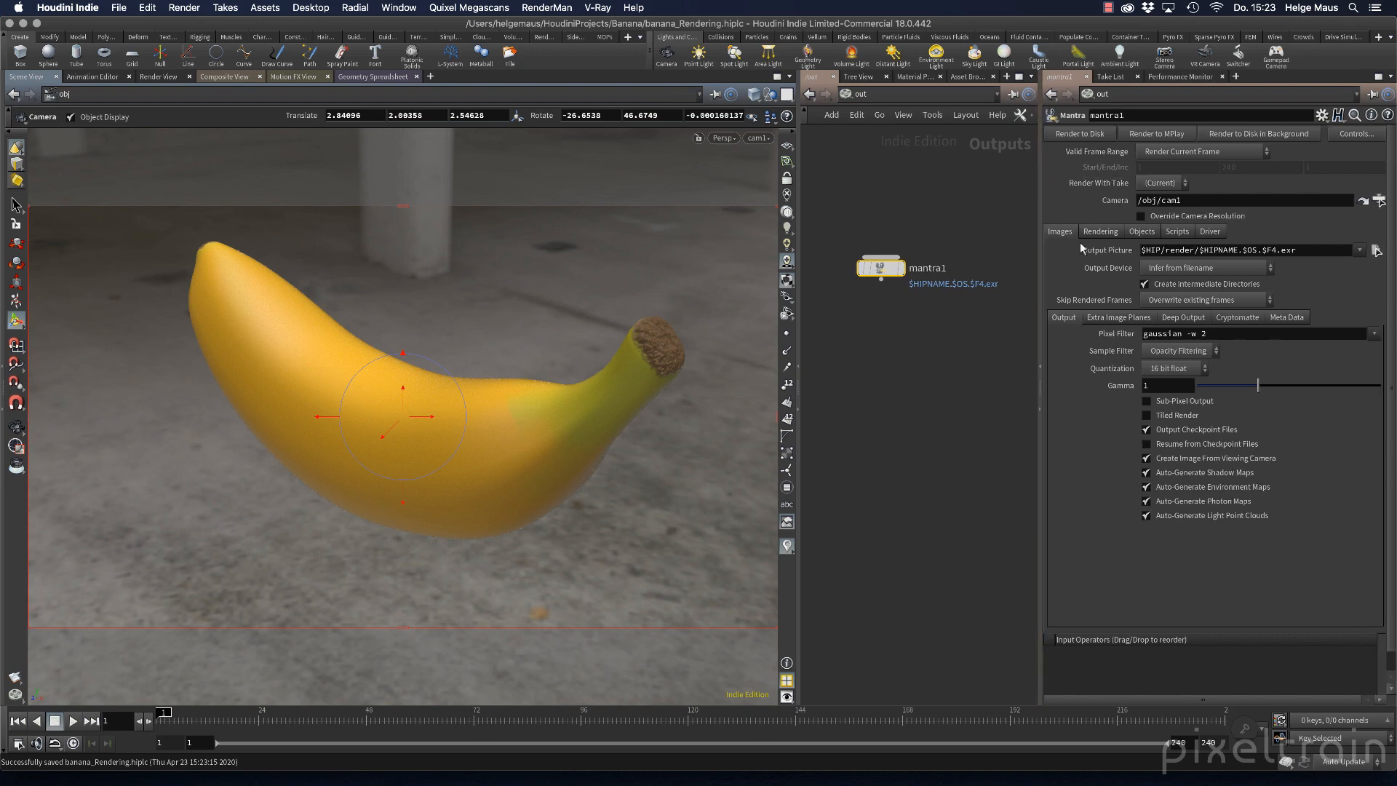
pyautogui.moveTo(796, 237); pyautogui.dragTo(700, 233)
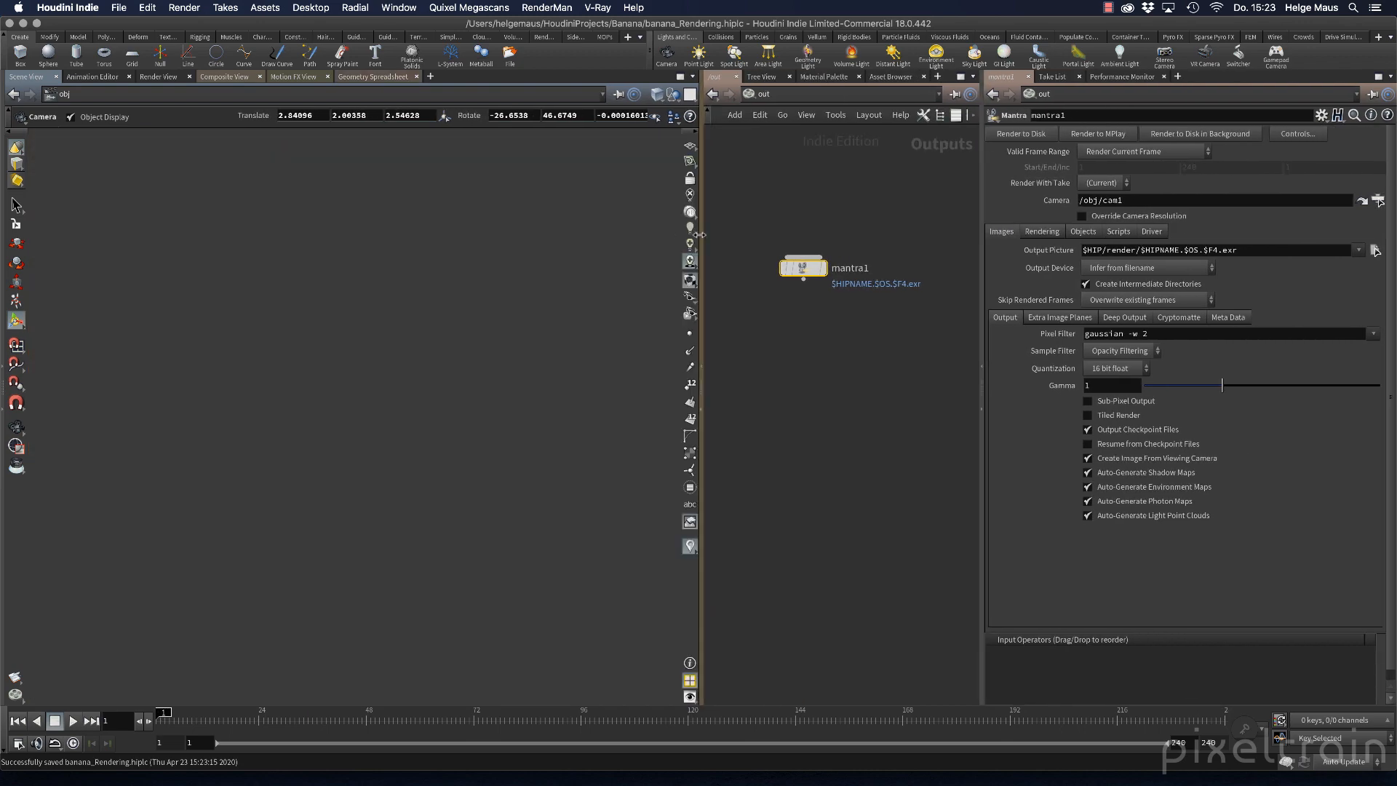
pyautogui.click(1378, 200)
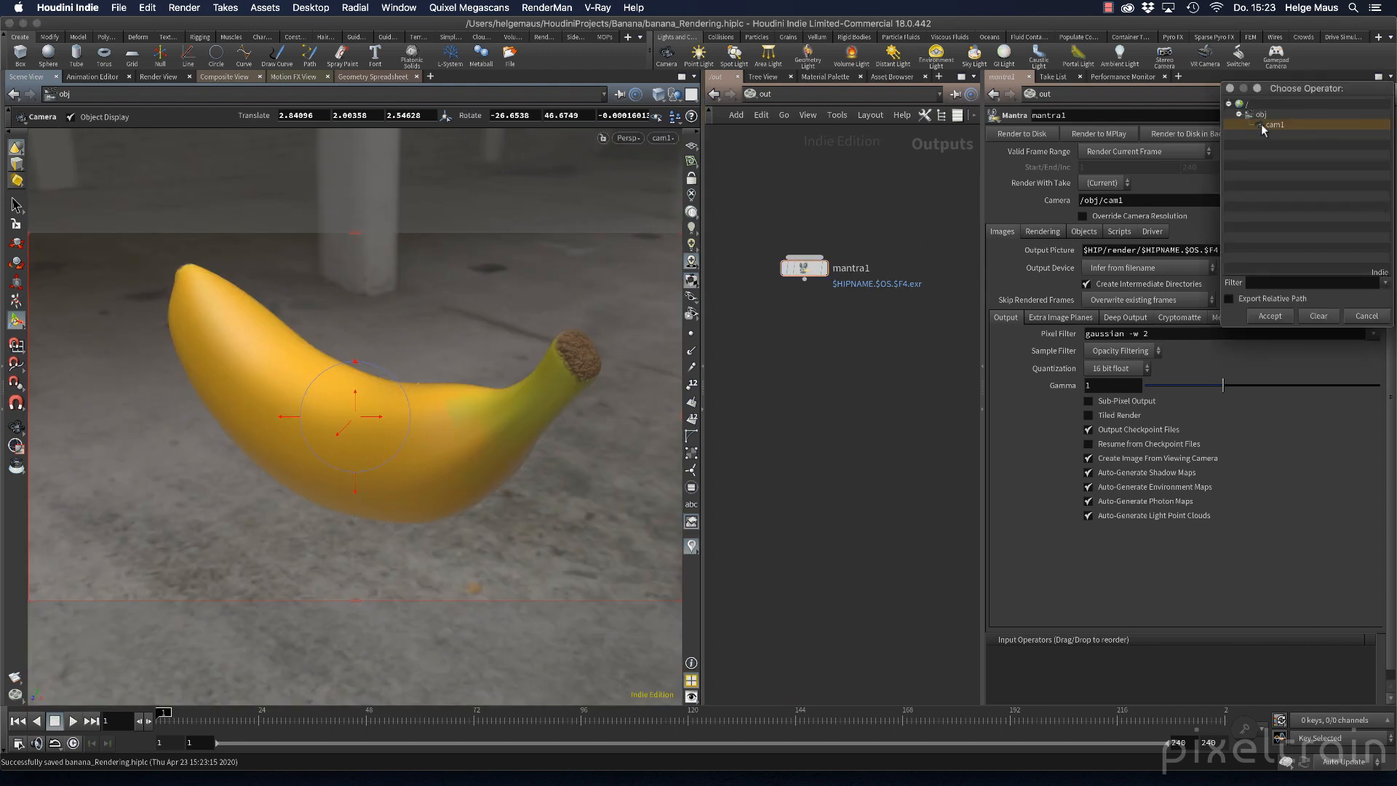
pyautogui.click(1272, 318)
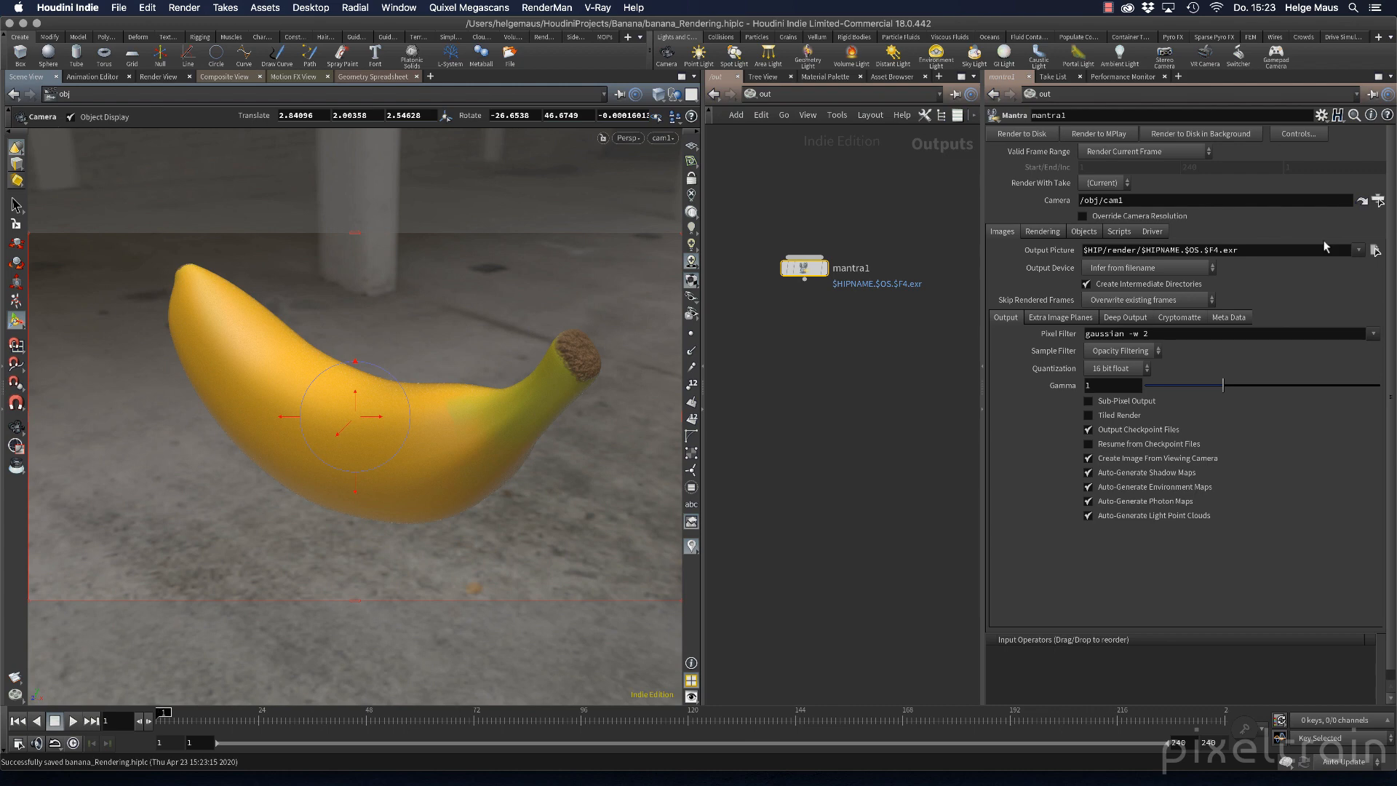
# Set the Mantra node's rendering engine to Physically Based Rendering.
pyautogui.click(1057, 232)
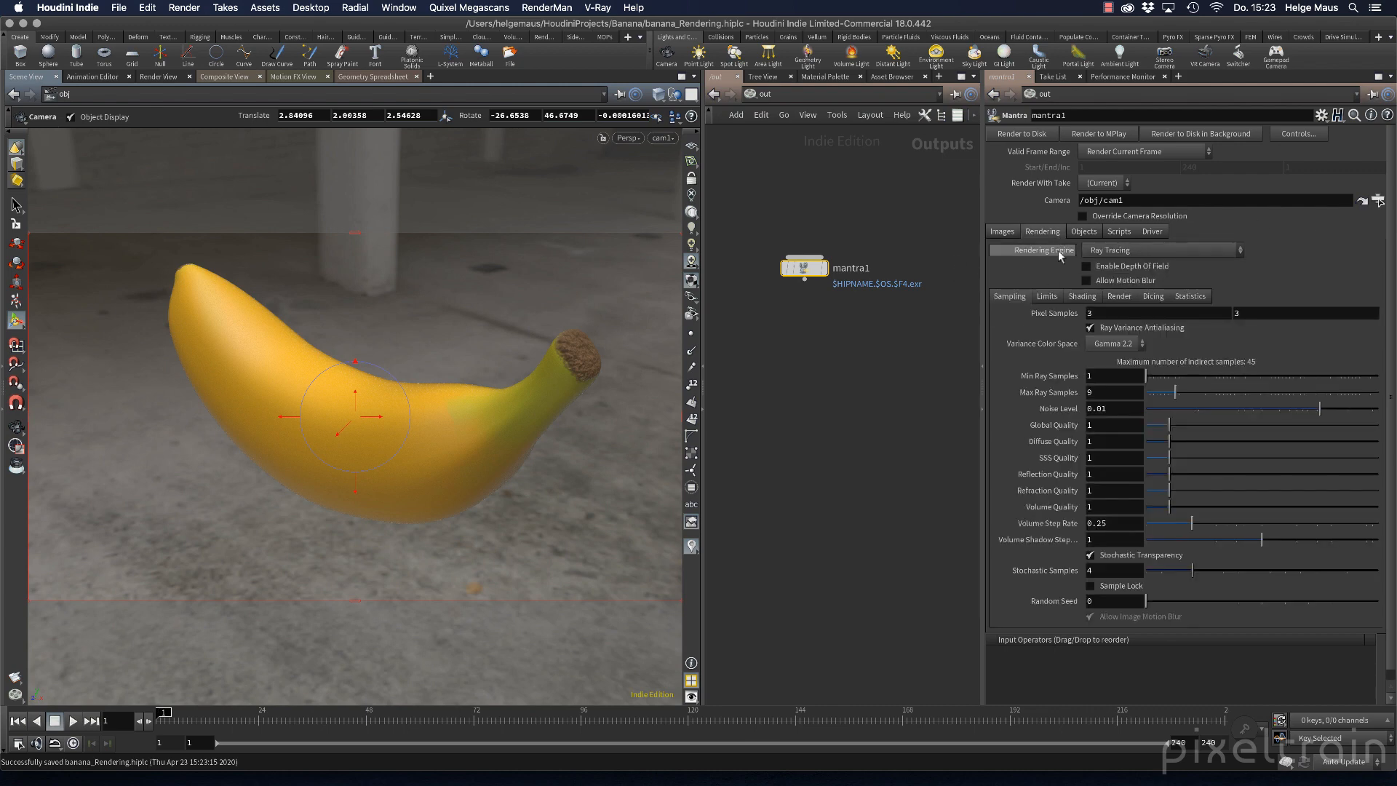
pyautogui.click(1186, 250)
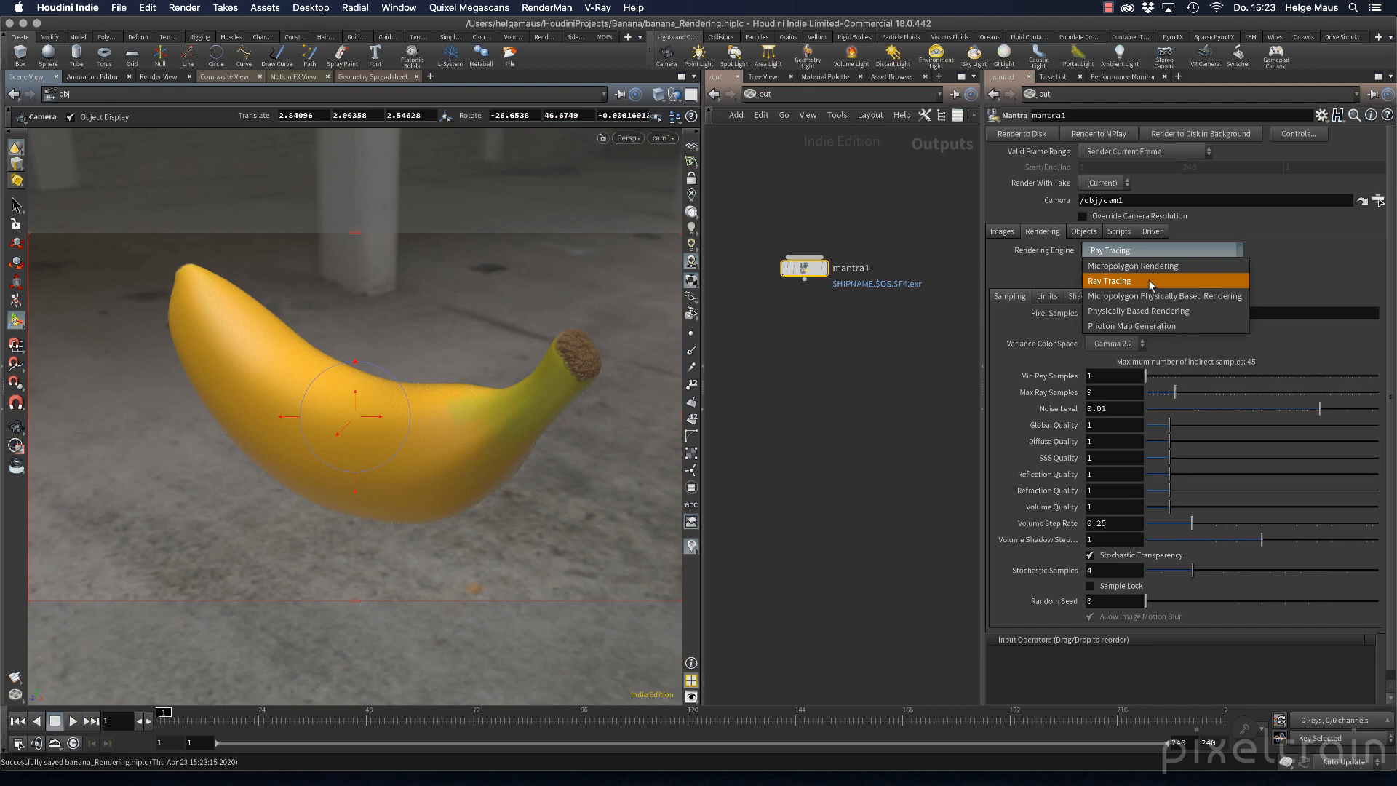
pyautogui.click(1168, 310)
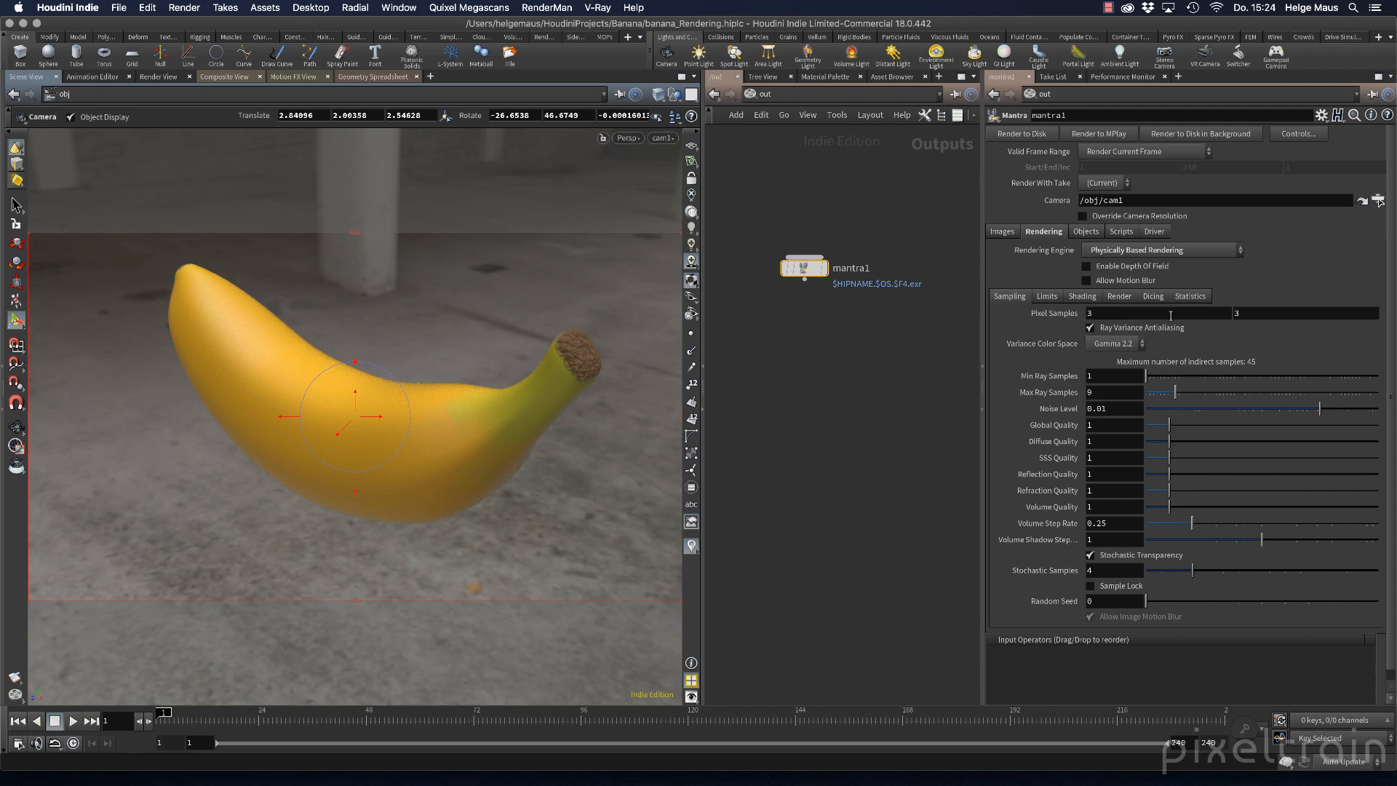
# Return to the Mantra node's image output settings, save the scene and render the current frame to disk.
pyautogui.click(1003, 231)
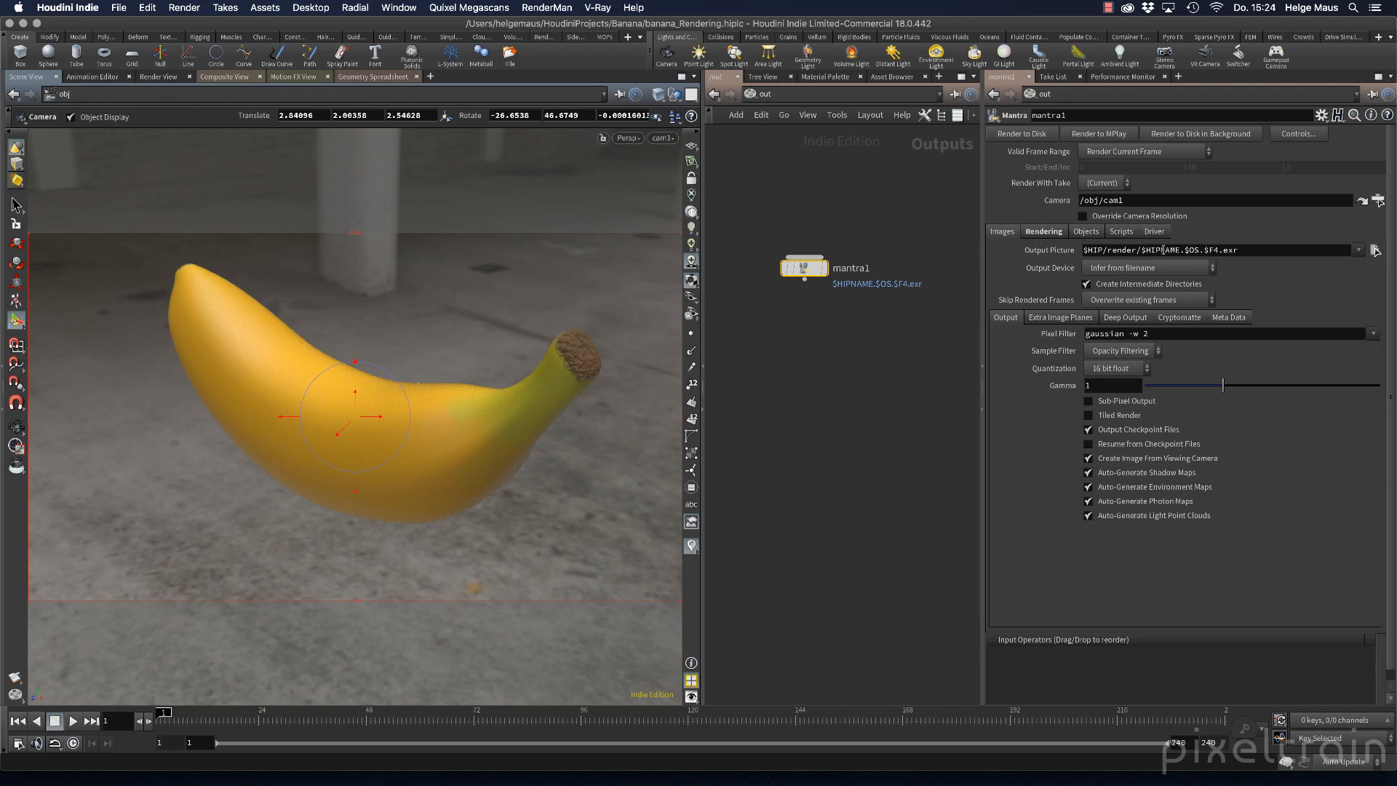
pyautogui.press('super+s')
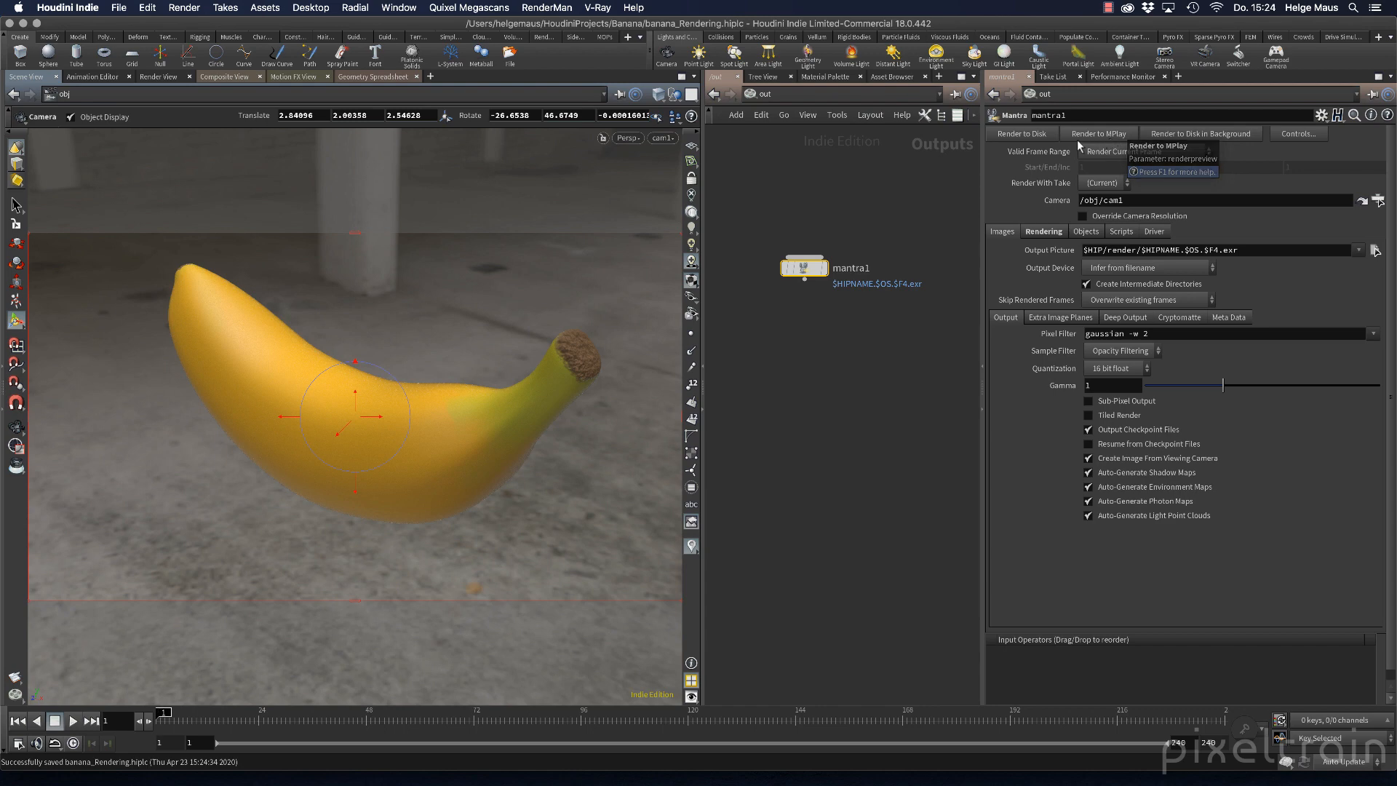
pyautogui.click(1031, 134)
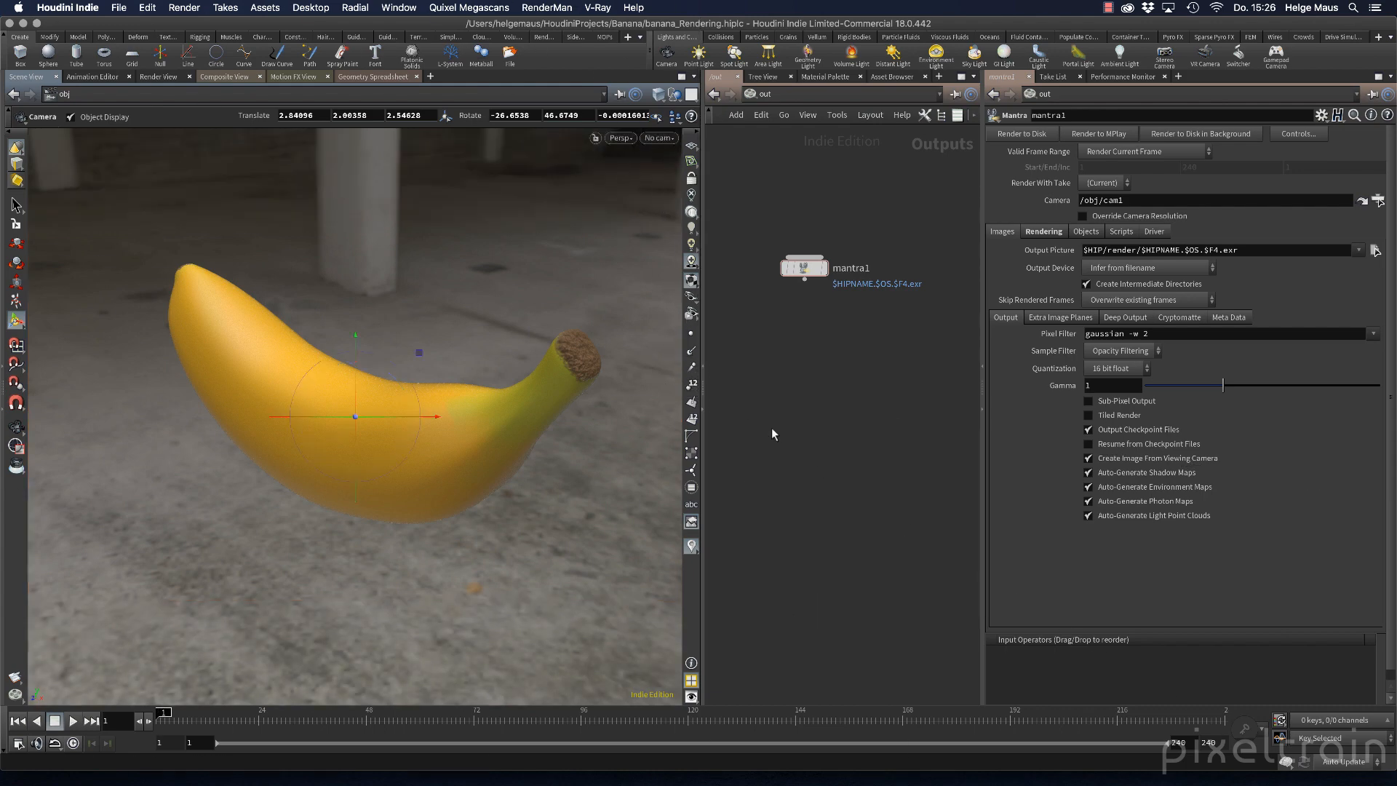
# Switch to Affinity Photo, open banana_Rendering.mantra1.0001.exr from the render folder to inspect it, and return to Houdini.
pyautogui.moveTo(650, 784)
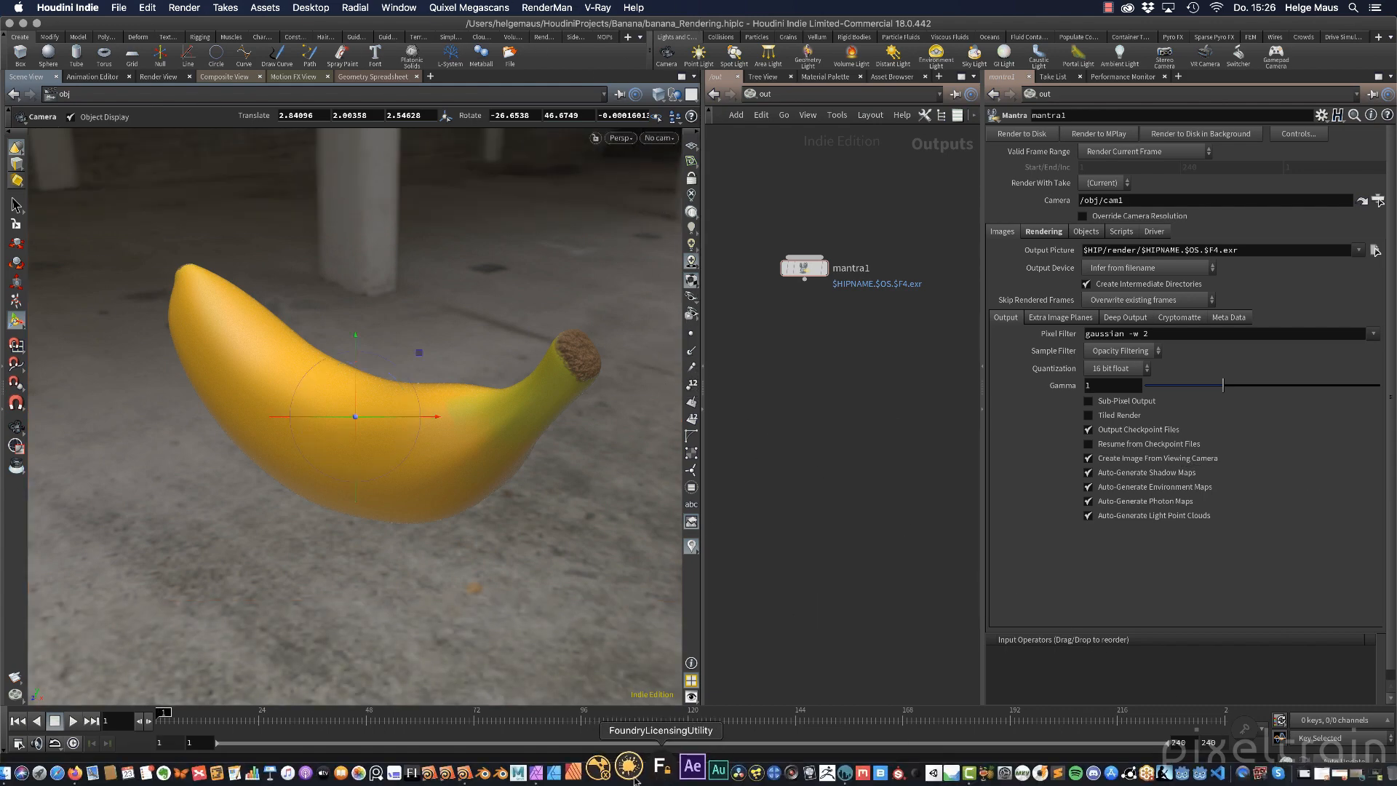
pyautogui.click(567, 774)
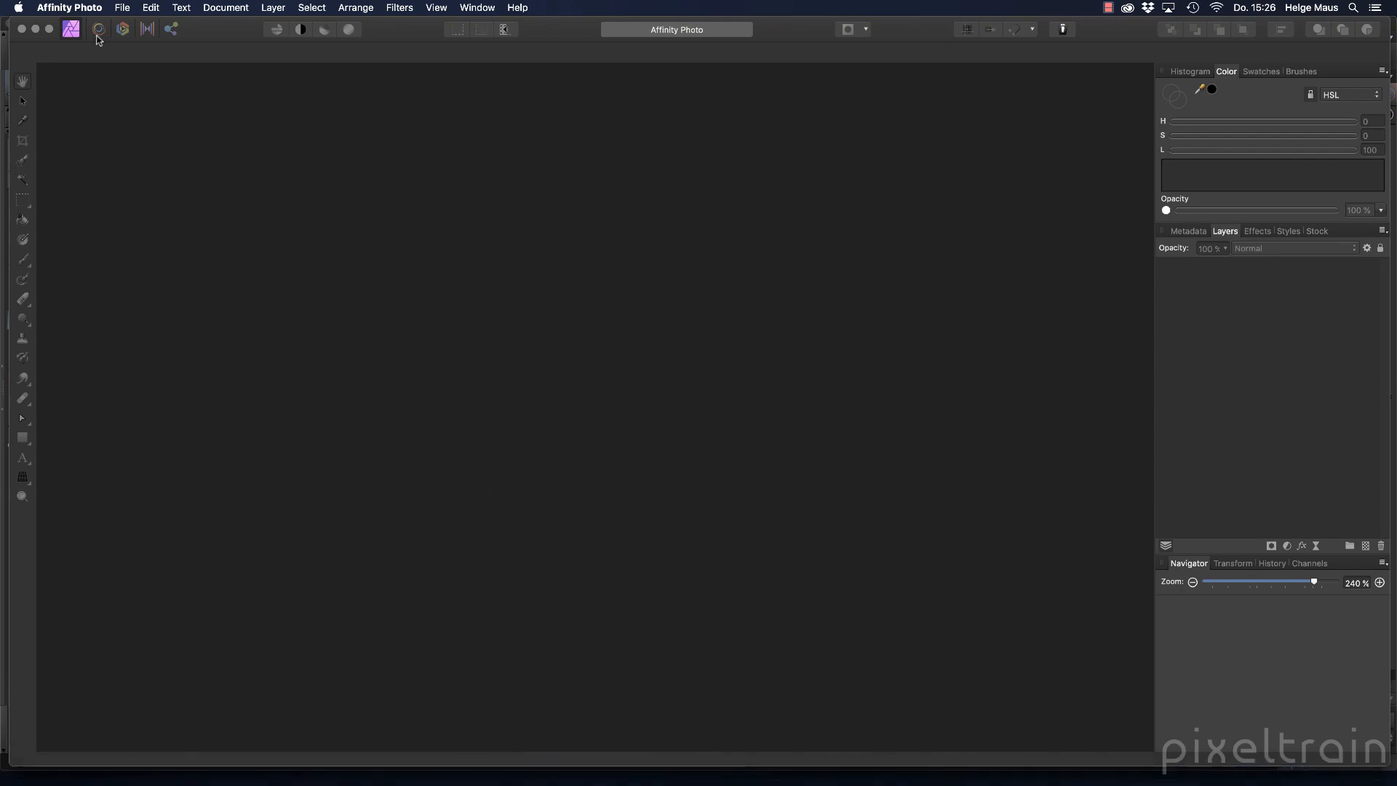
pyautogui.click(121, 7)
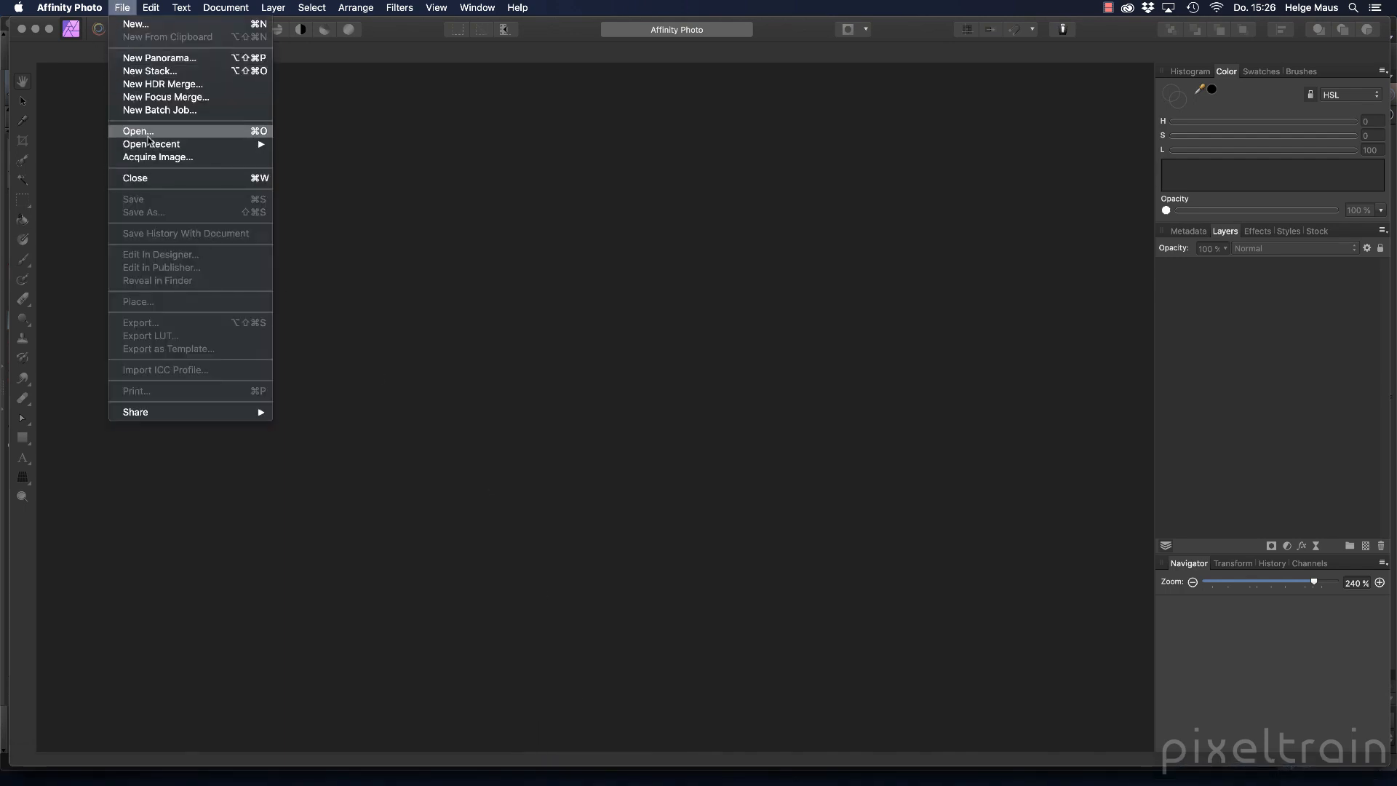
pyautogui.click(141, 132)
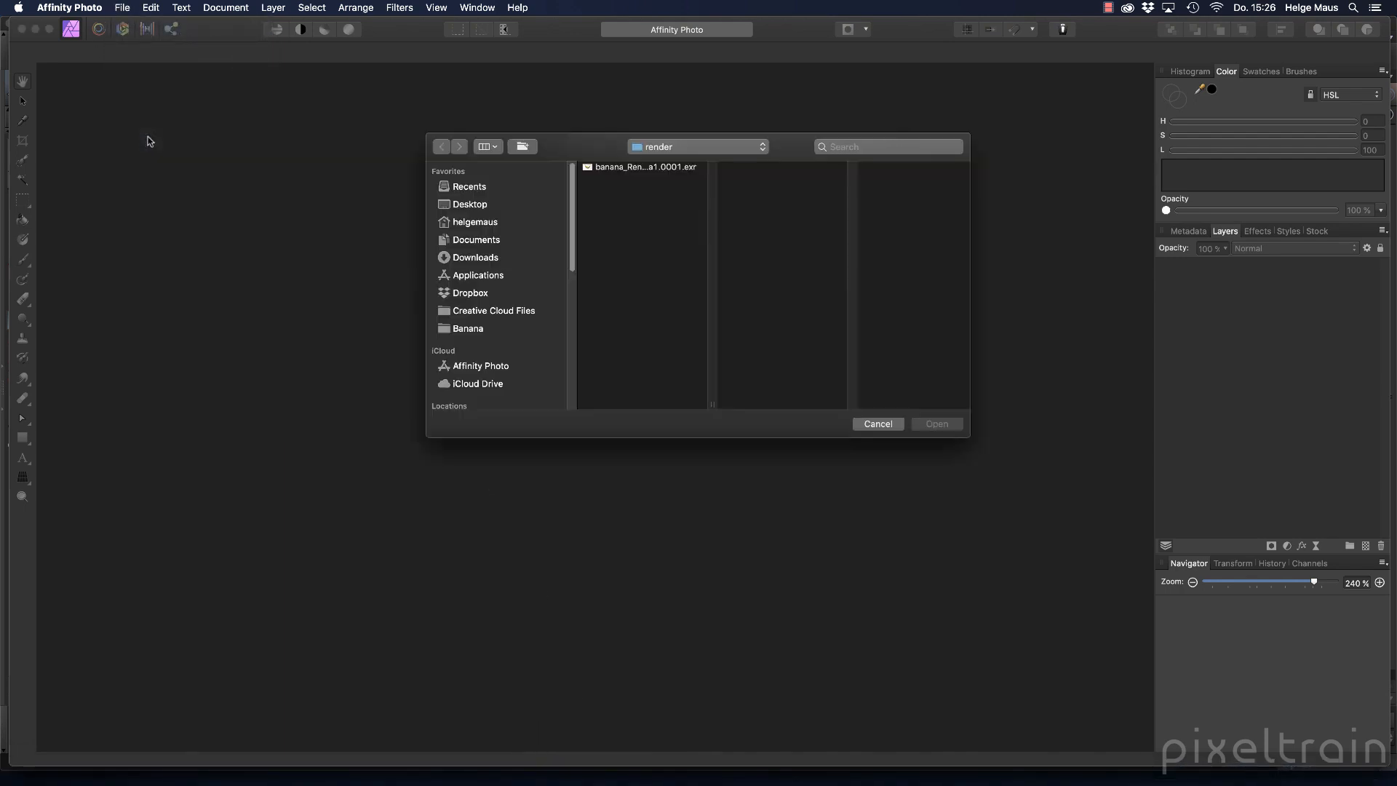
pyautogui.click(735, 148)
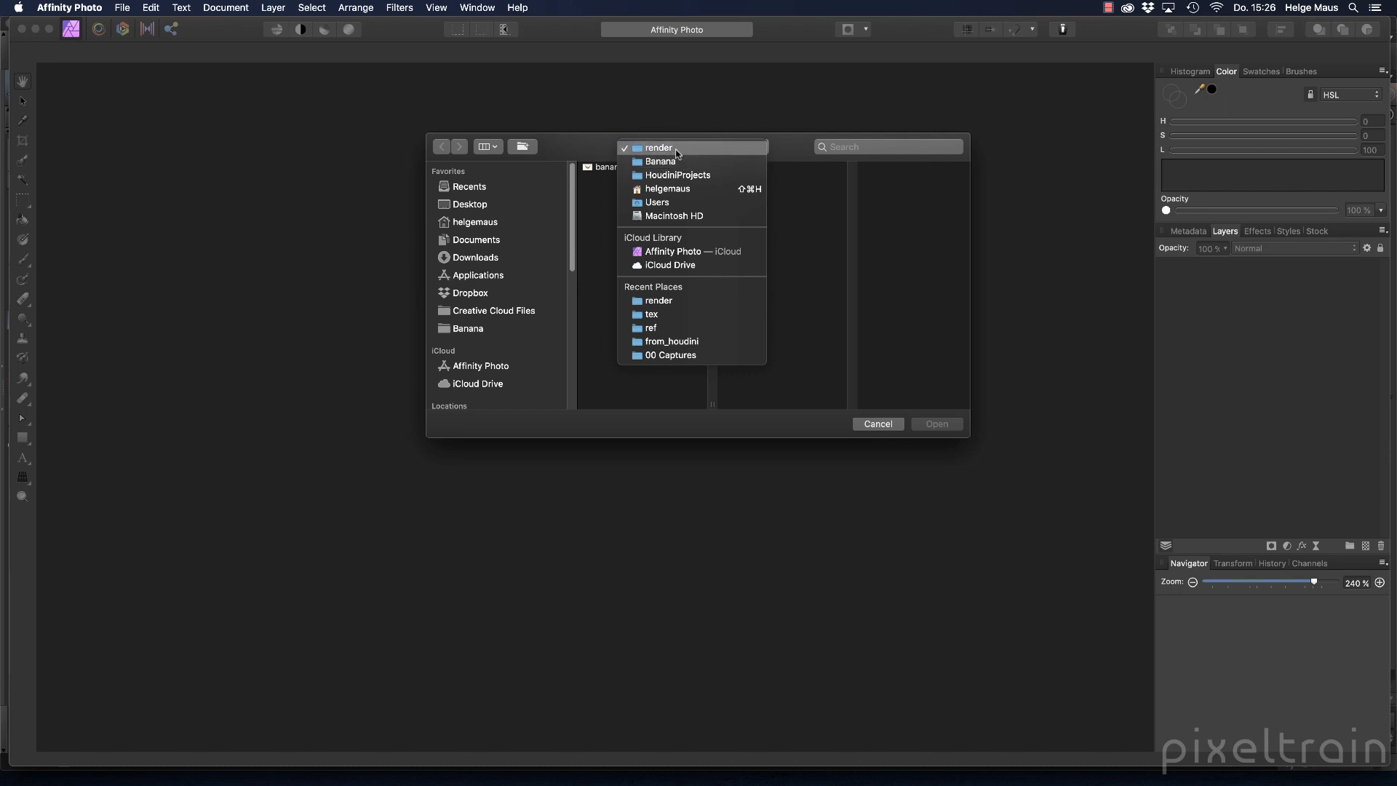
pyautogui.click(677, 149)
pyautogui.click(615, 167)
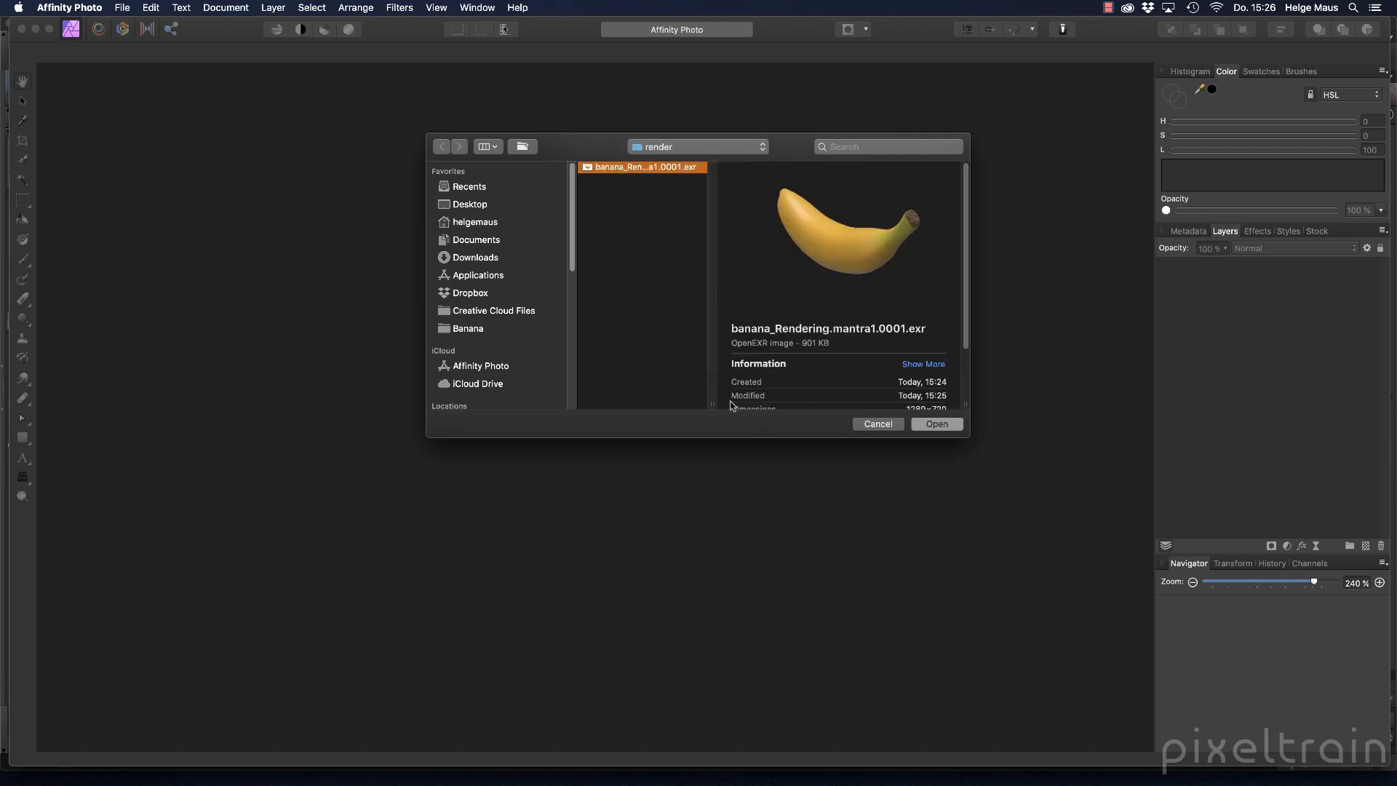
pyautogui.click(941, 424)
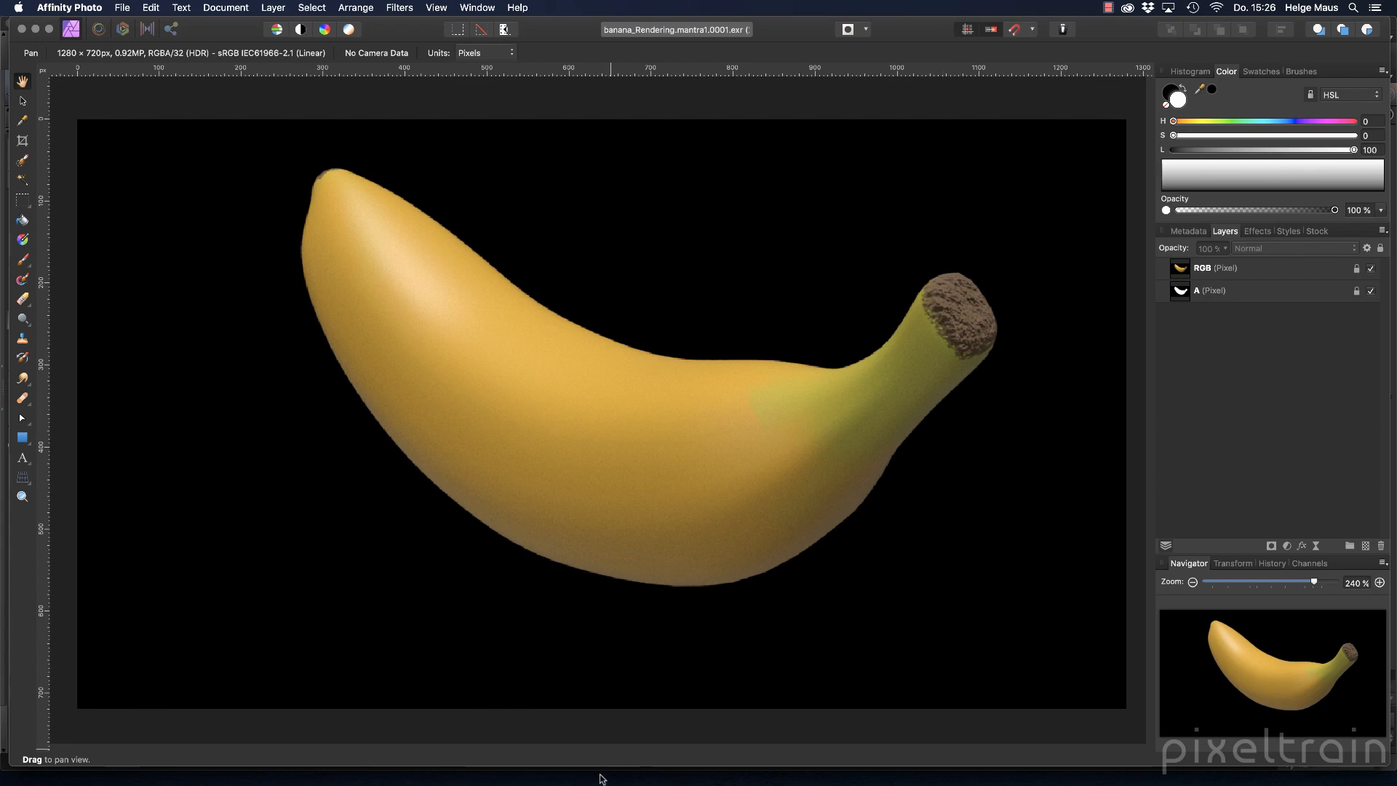
pyautogui.moveTo(596, 783)
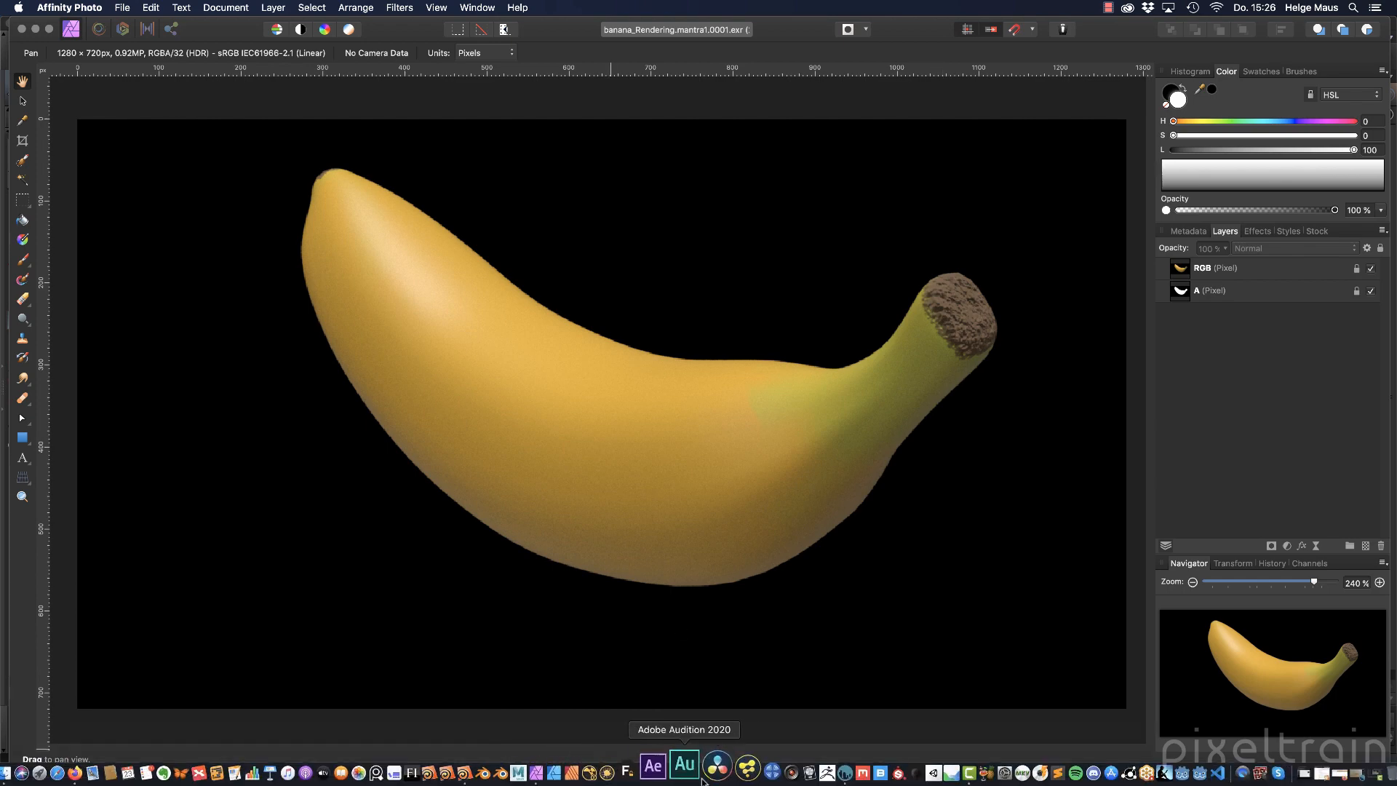
pyautogui.click(495, 773)
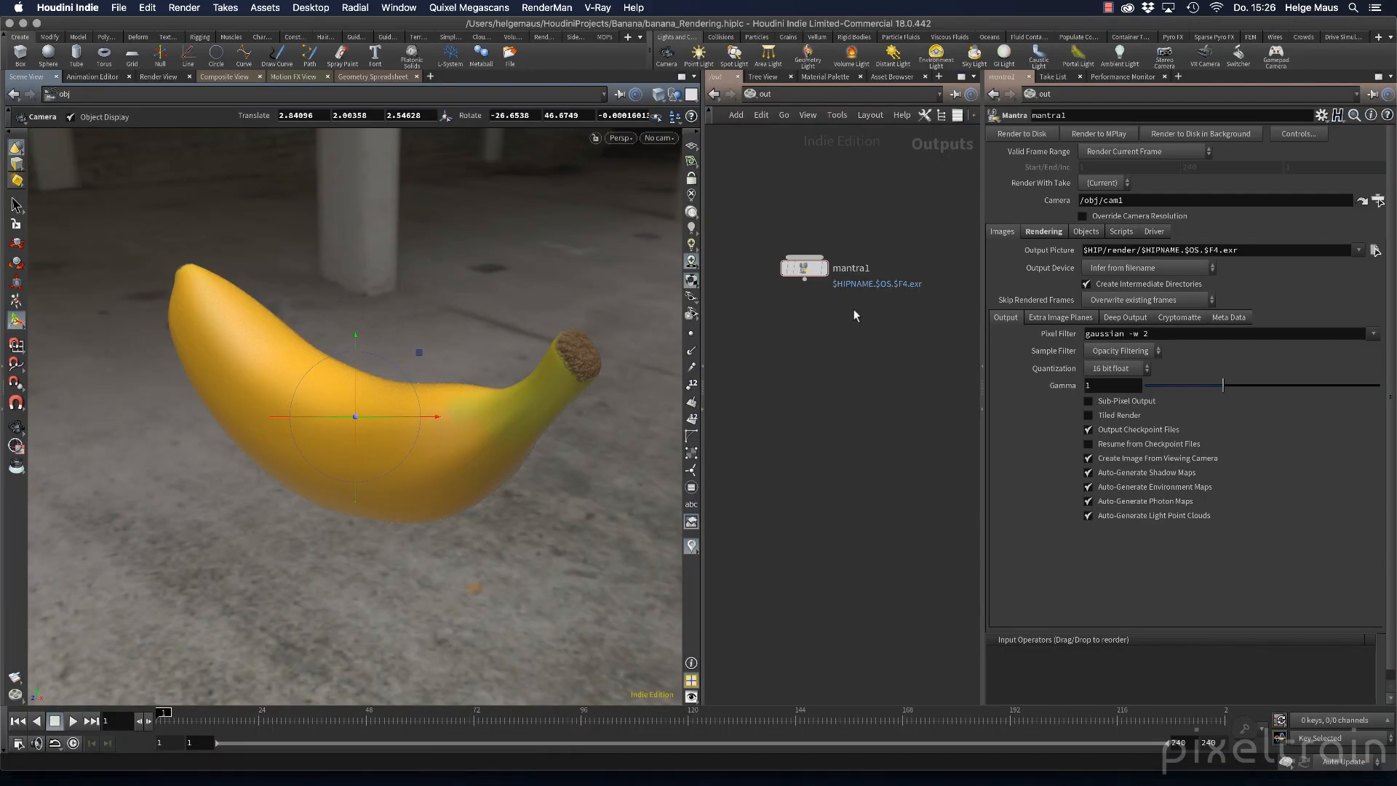